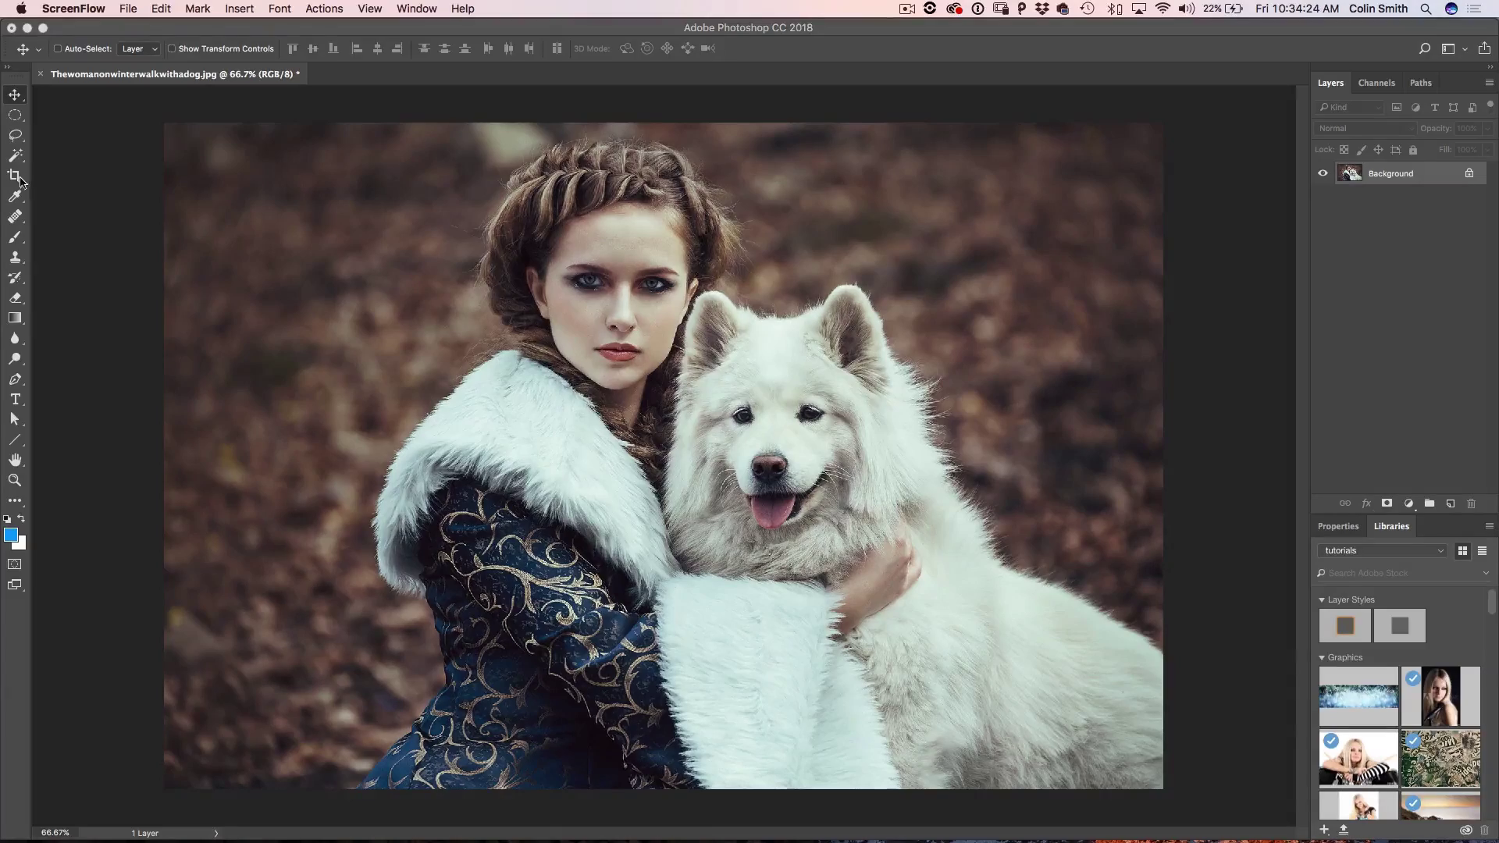
Crop the photo with a W x H x Resolution setting of 1920 by 1080, repositioning it to keep the woman's whole head in frame
{"action": "left_click", "coordinate": [18, 180]}
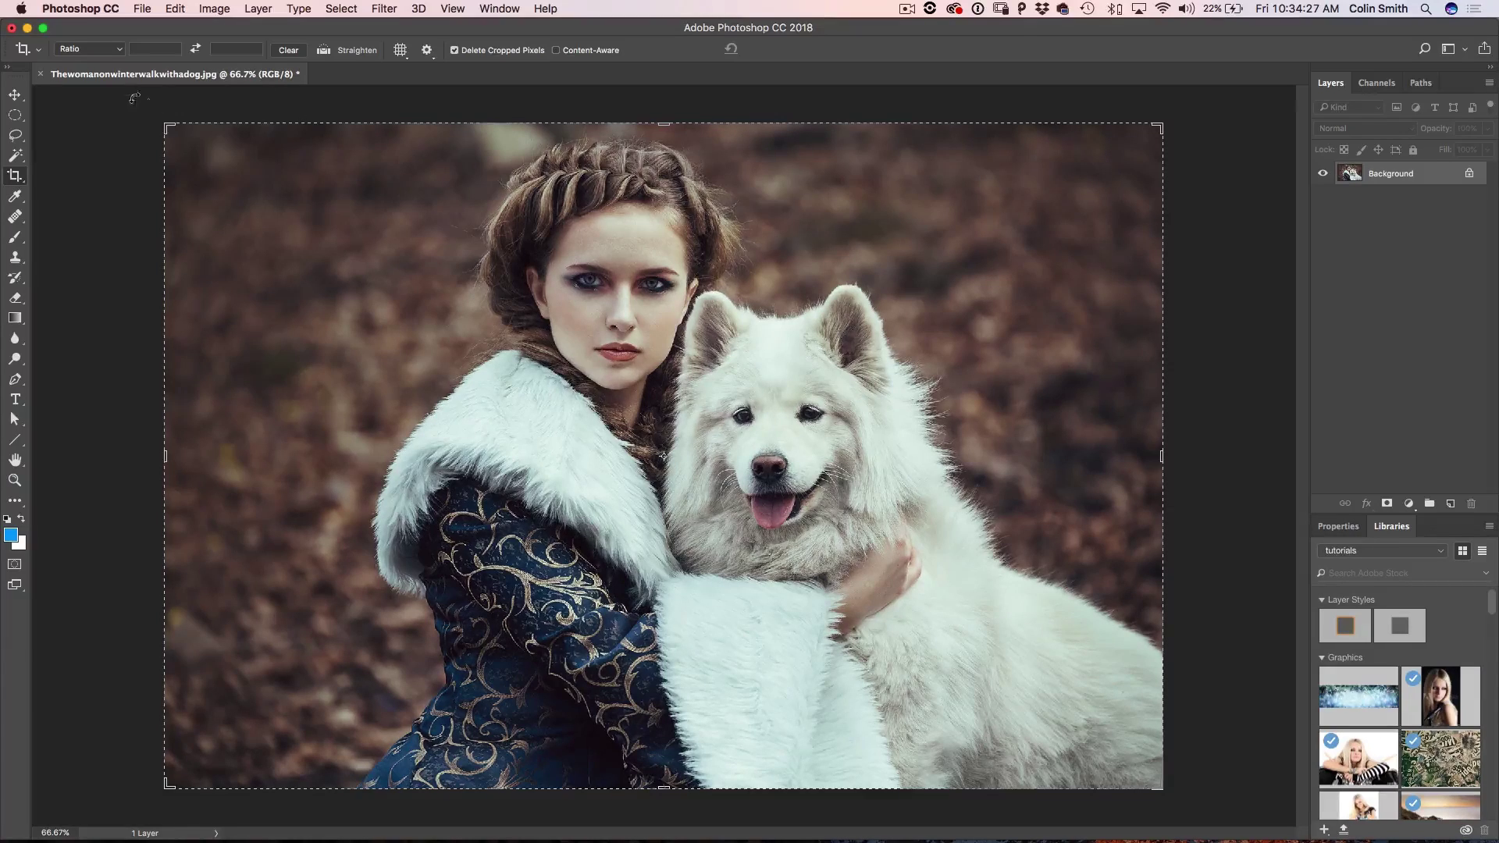
{"action": "left_click", "coordinate": [118, 50]}
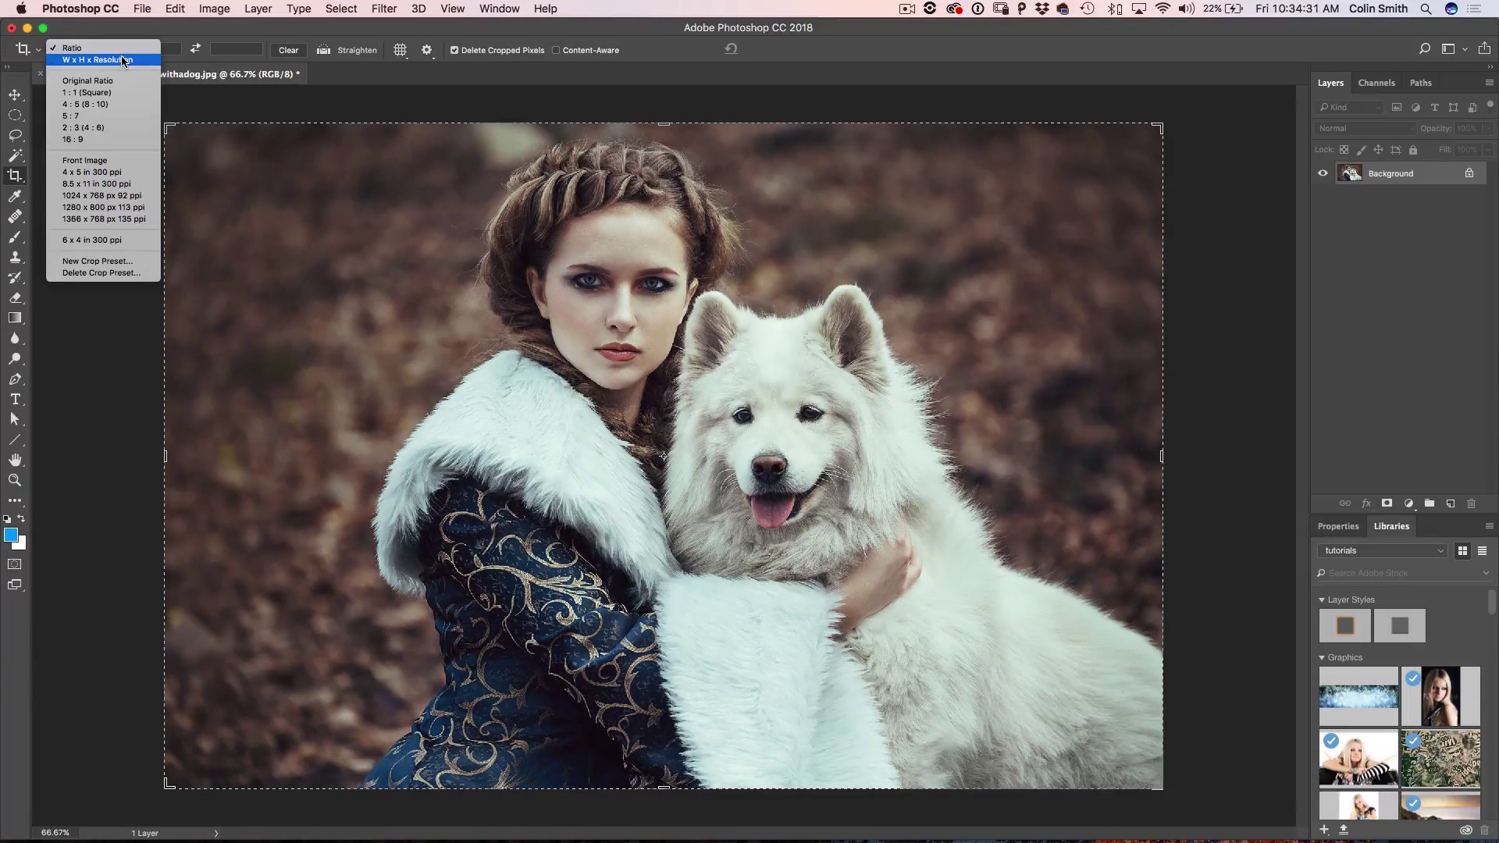
{"action": "left_click", "coordinate": [122, 60]}
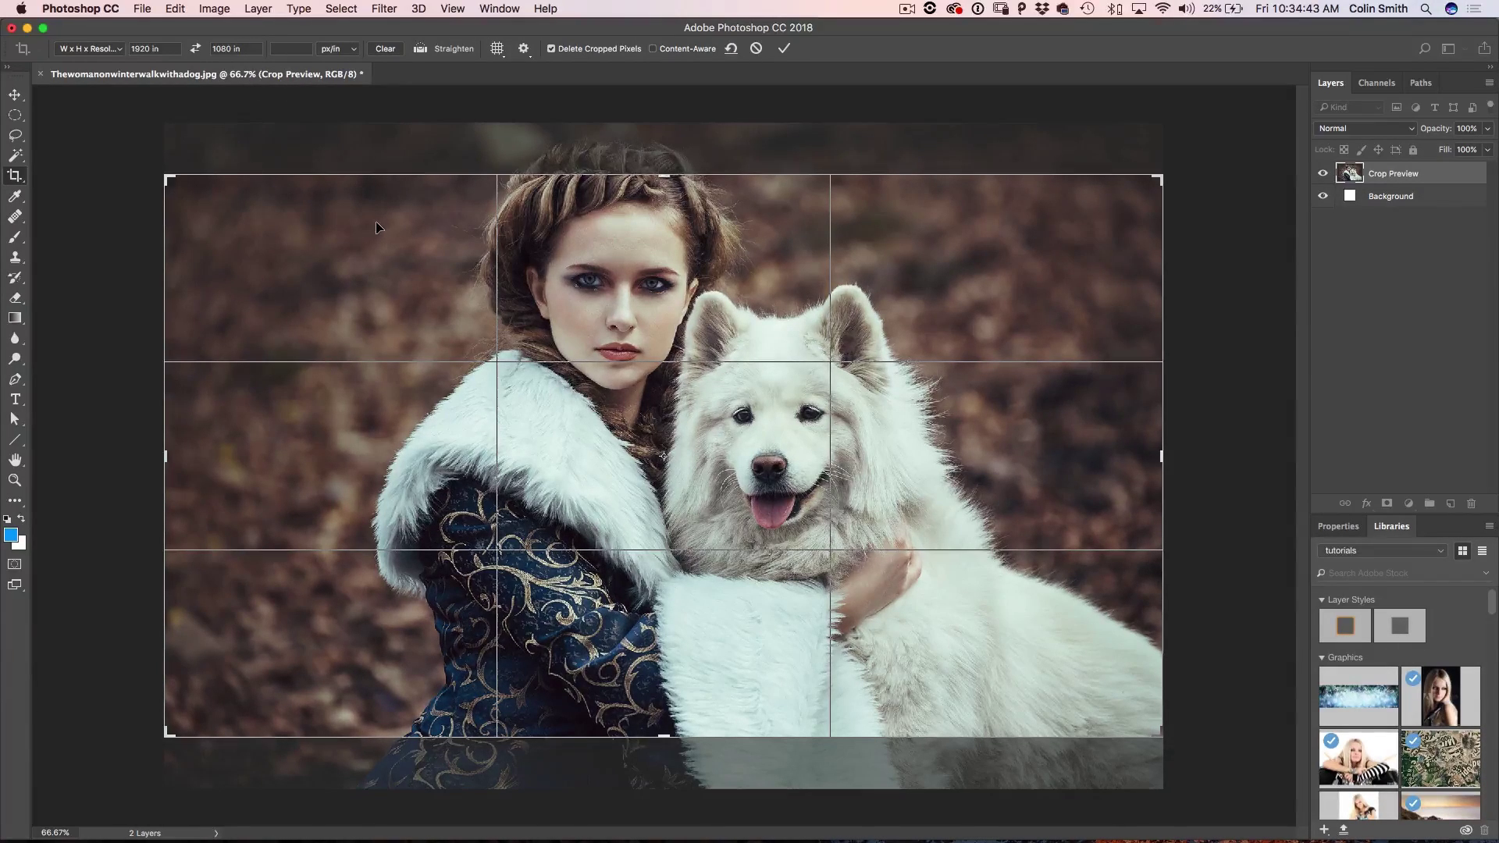
{"action": "left_click_drag", "start_coordinate": [378, 220], "coordinate": [379, 270]}
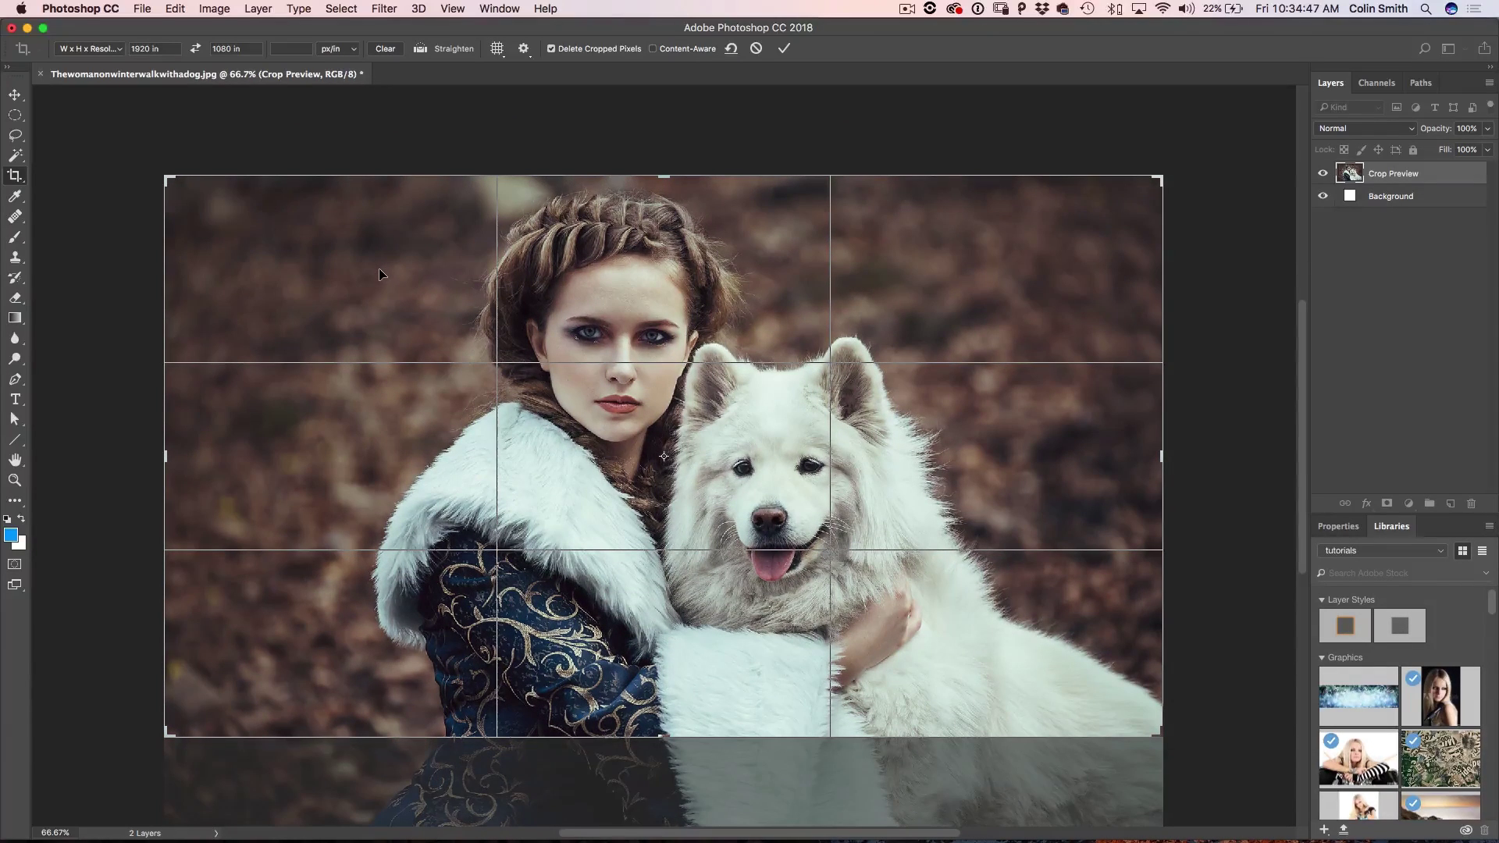
{"action": "key", "text": "Return"}
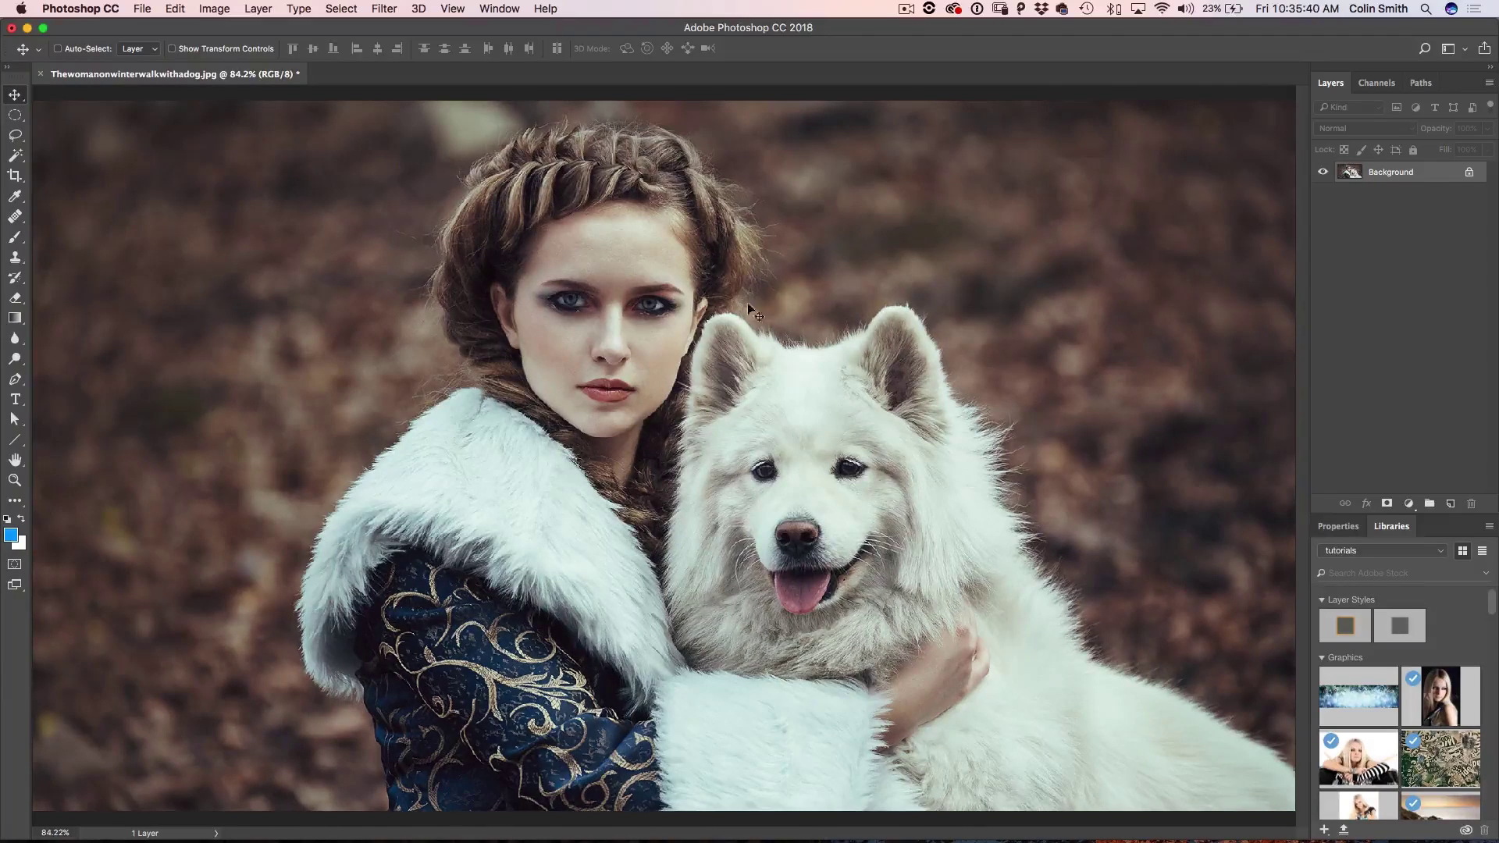
Show the Timeline and create a video timeline for the cropped photo
{"action": "left_click", "coordinate": [503, 10]}
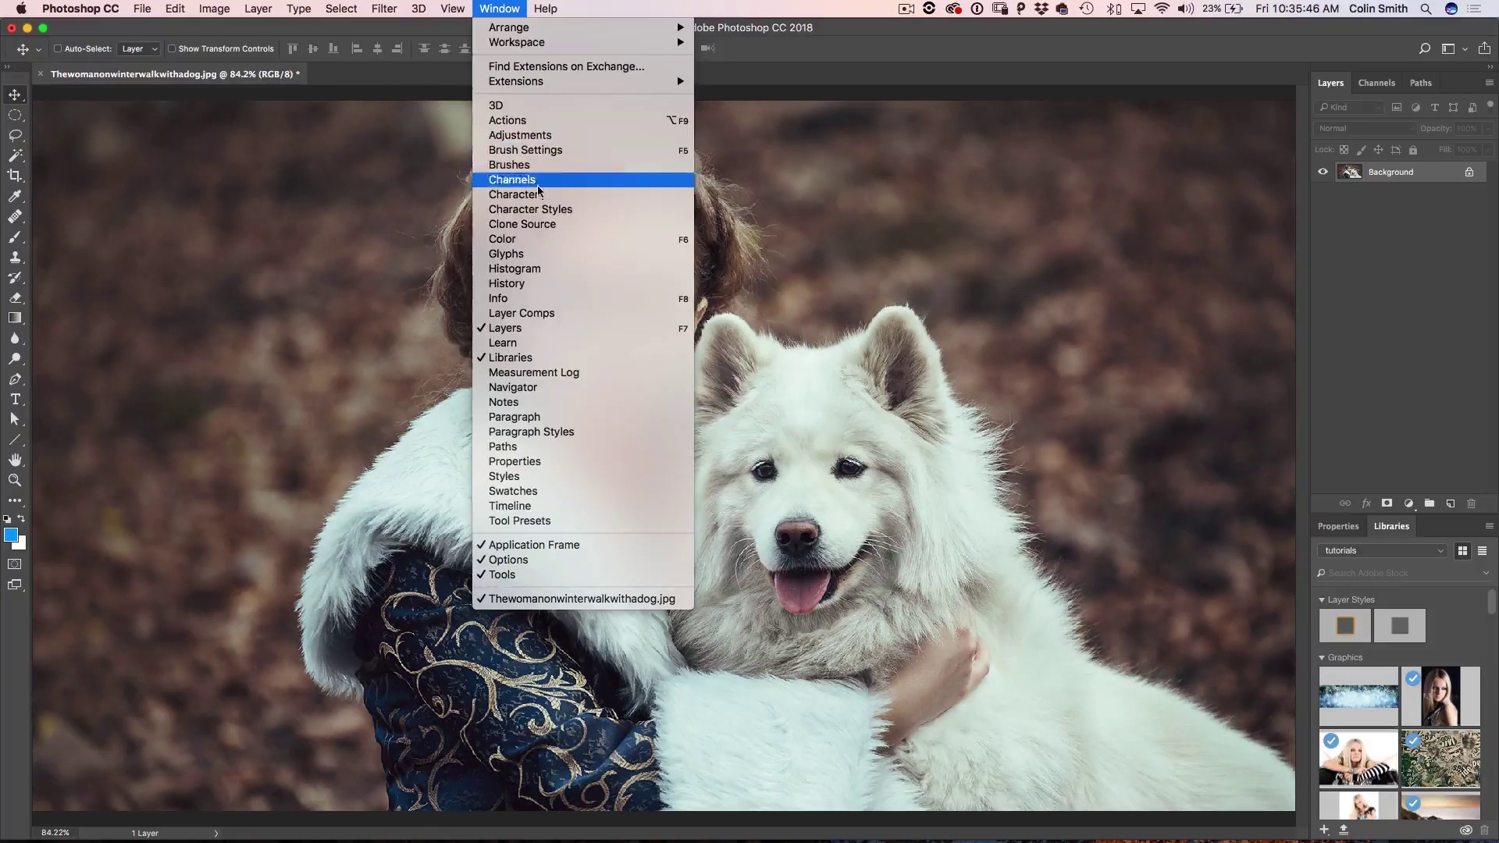
{"action": "left_click", "coordinate": [543, 508]}
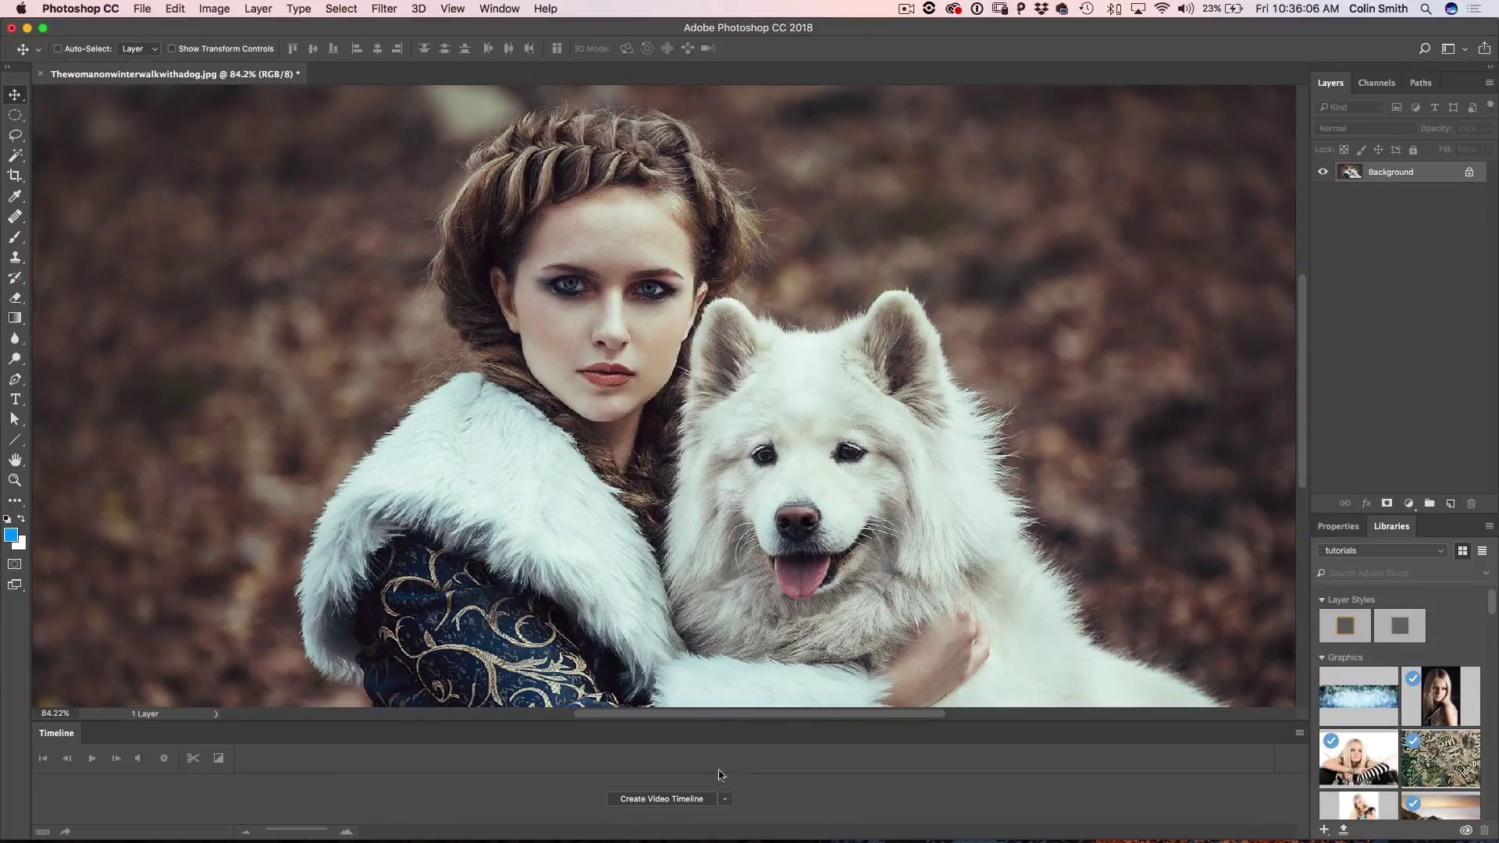
{"action": "left_click", "coordinate": [682, 800]}
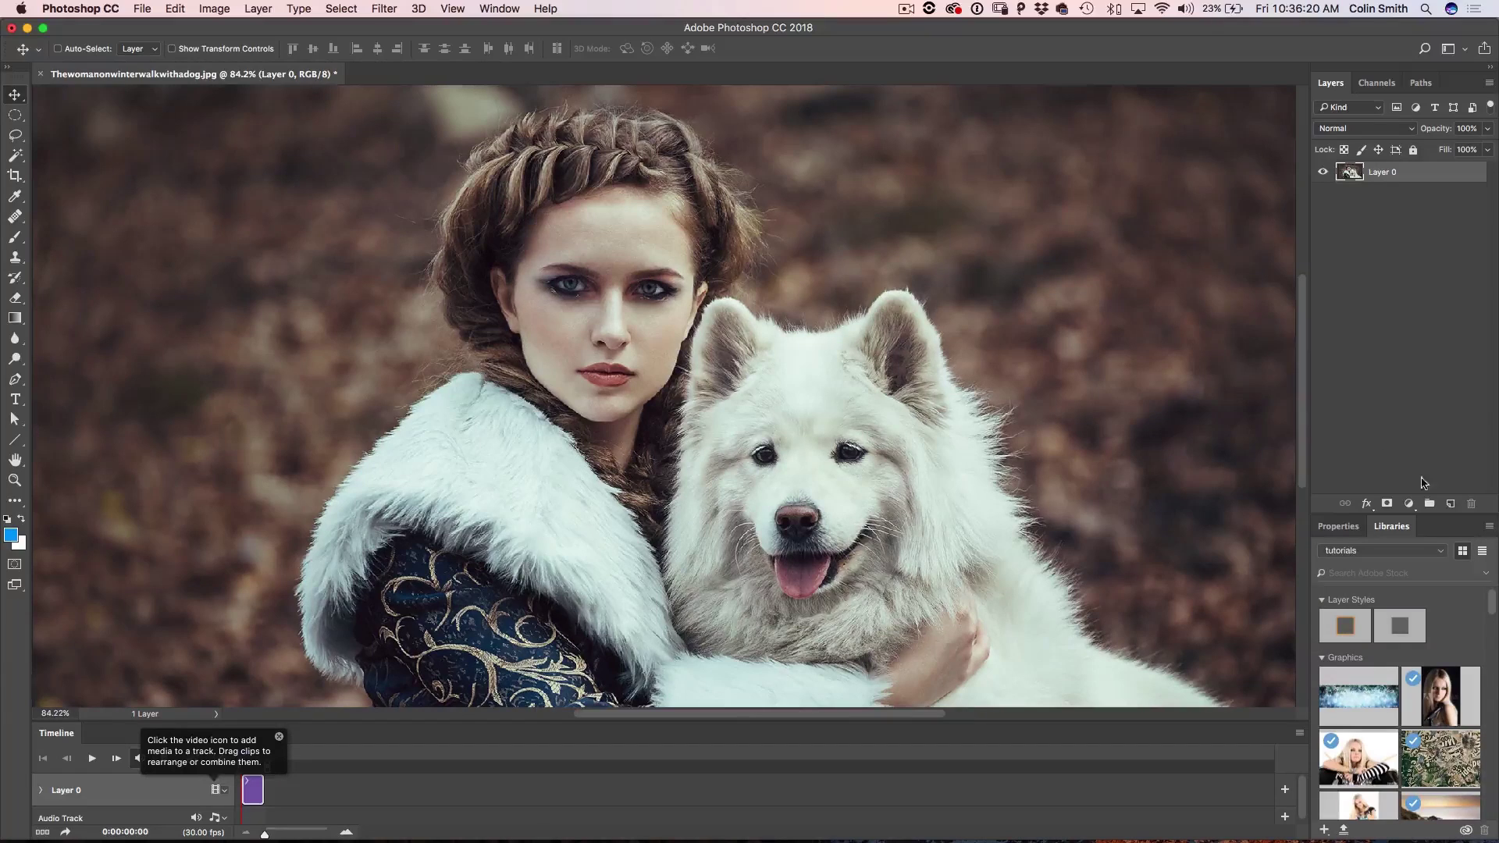
Add a new layer named snow above the photo layer and convert it to a smart object
{"action": "left_click", "coordinate": [1451, 504]}
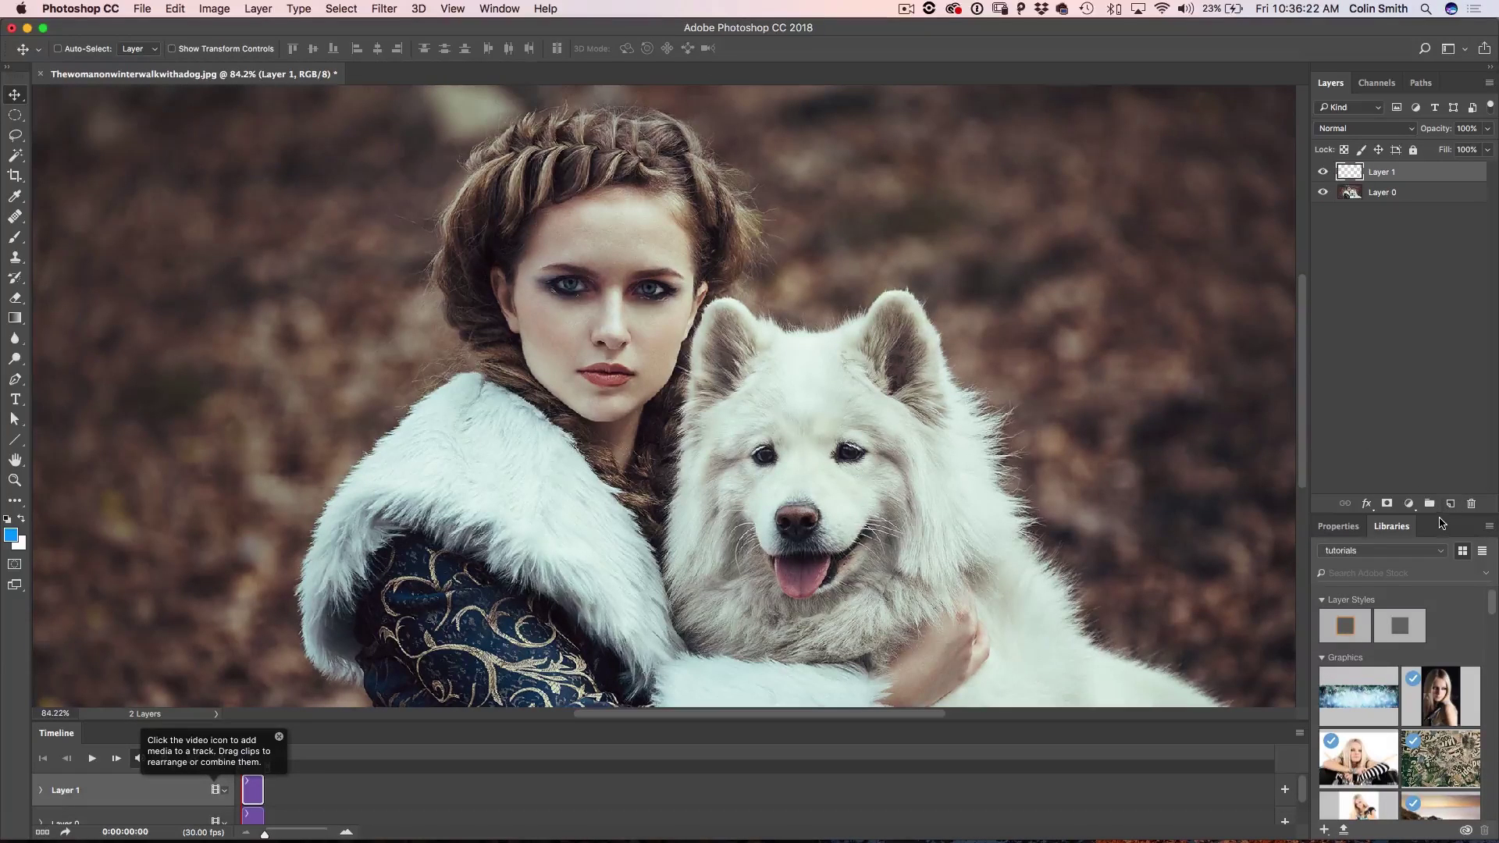
{"action": "double_click", "coordinate": [1391, 173]}
{"action": "type", "text": "snow"}
{"action": "left_click", "coordinate": [1421, 179]}
{"action": "right_click", "coordinate": [1395, 175]}
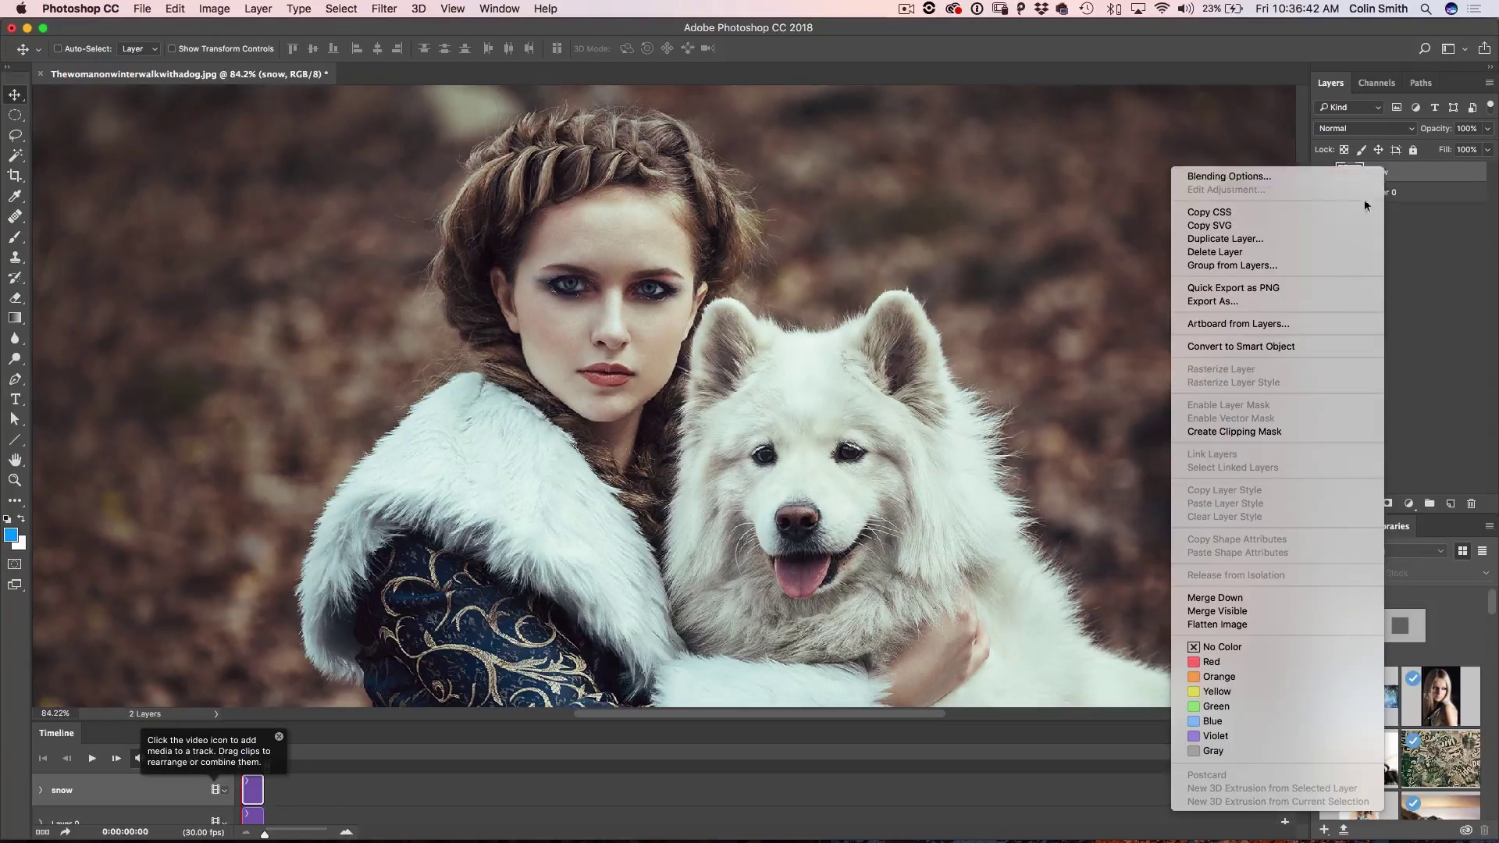
{"action": "left_click", "coordinate": [1309, 348]}
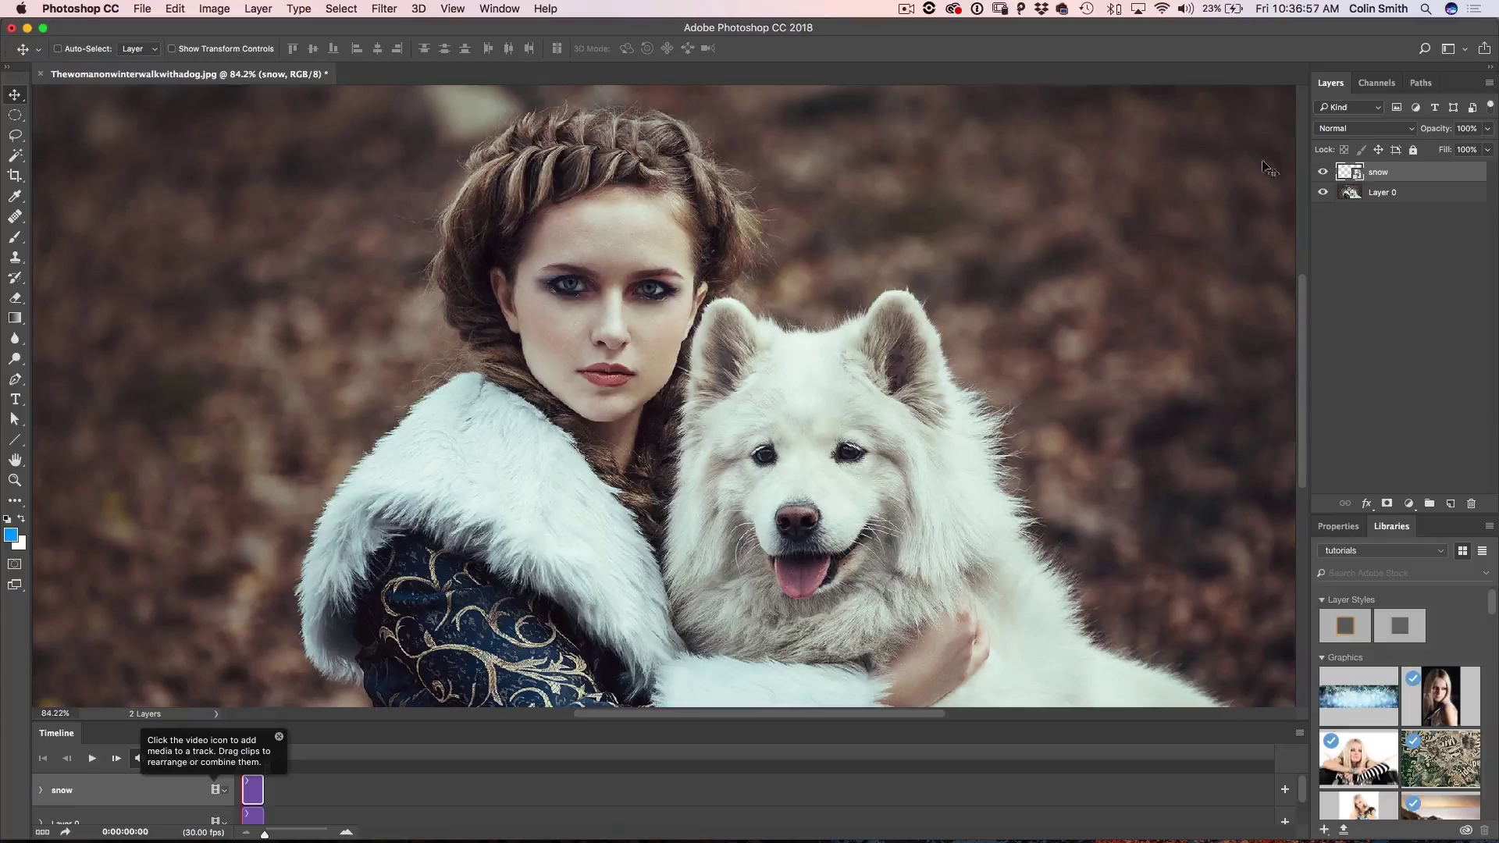
Inside the snow smart object, add a new layer and fill the original snow layer with black
{"action": "double_click", "coordinate": [1350, 172]}
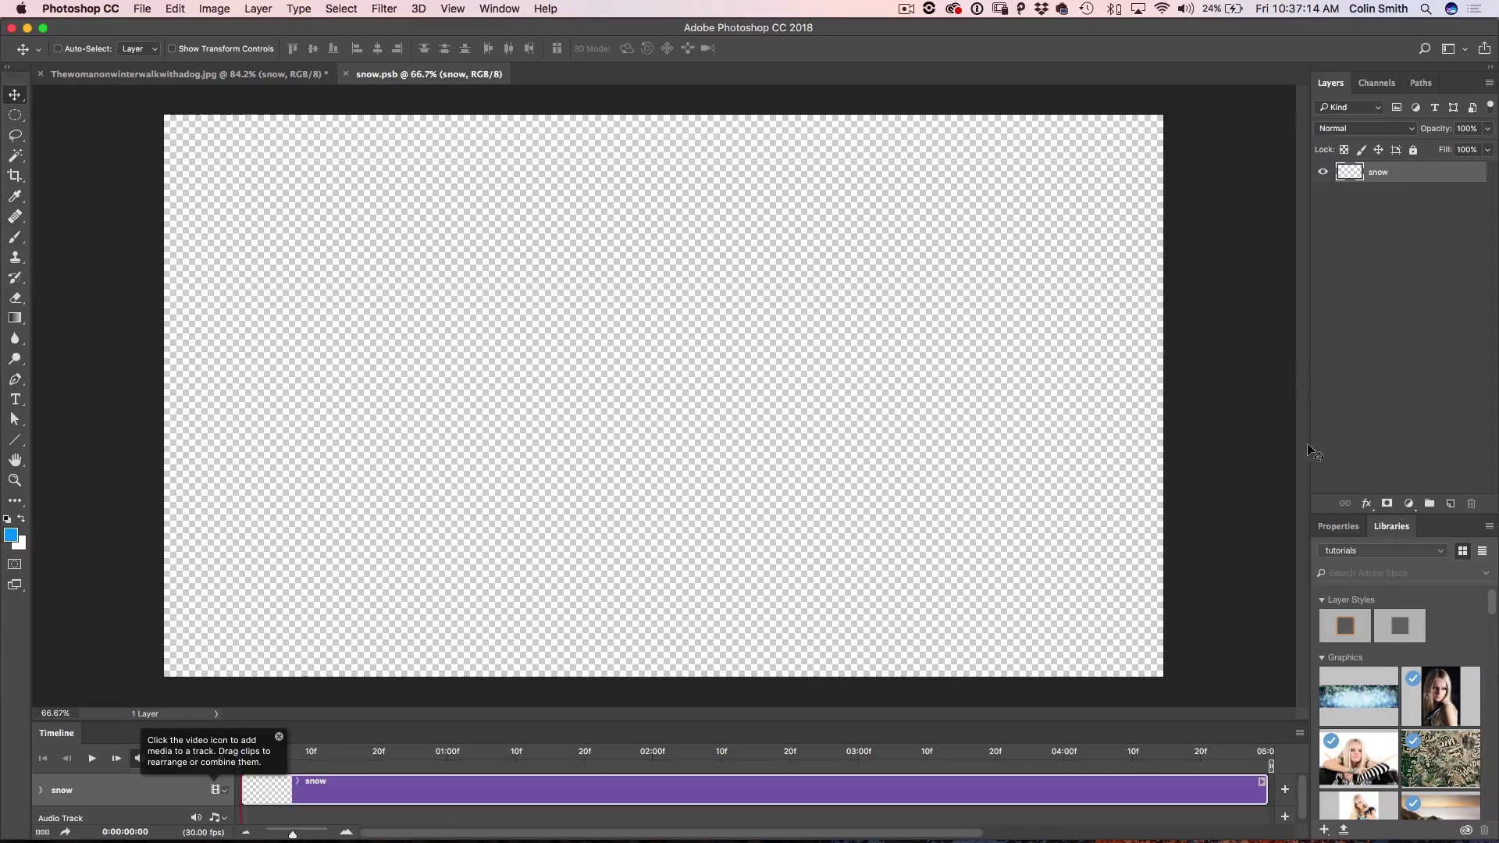
{"action": "left_click", "coordinate": [1451, 504]}
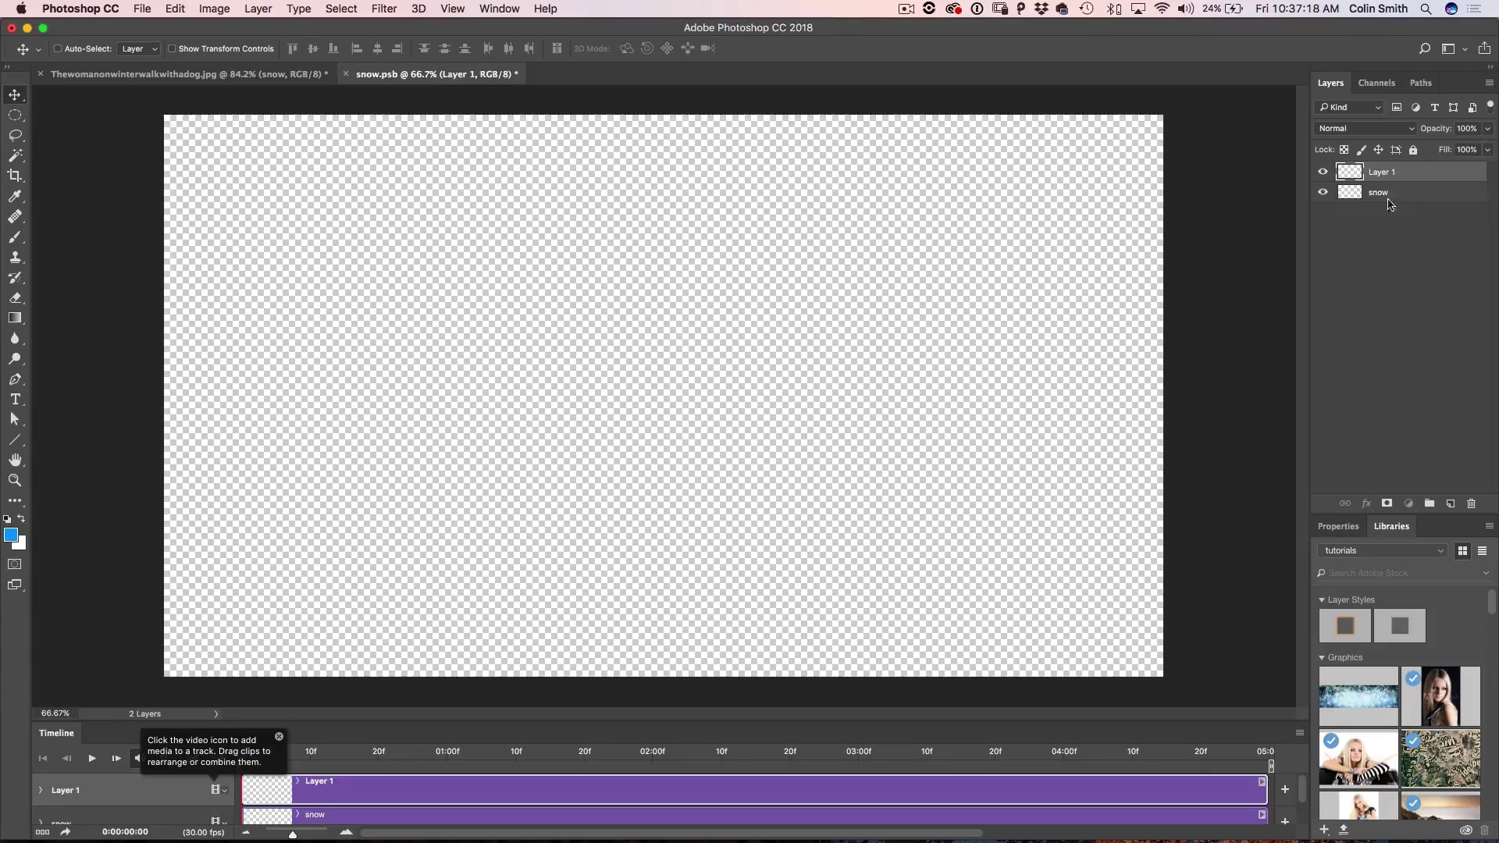
{"action": "left_click", "coordinate": [1390, 197]}
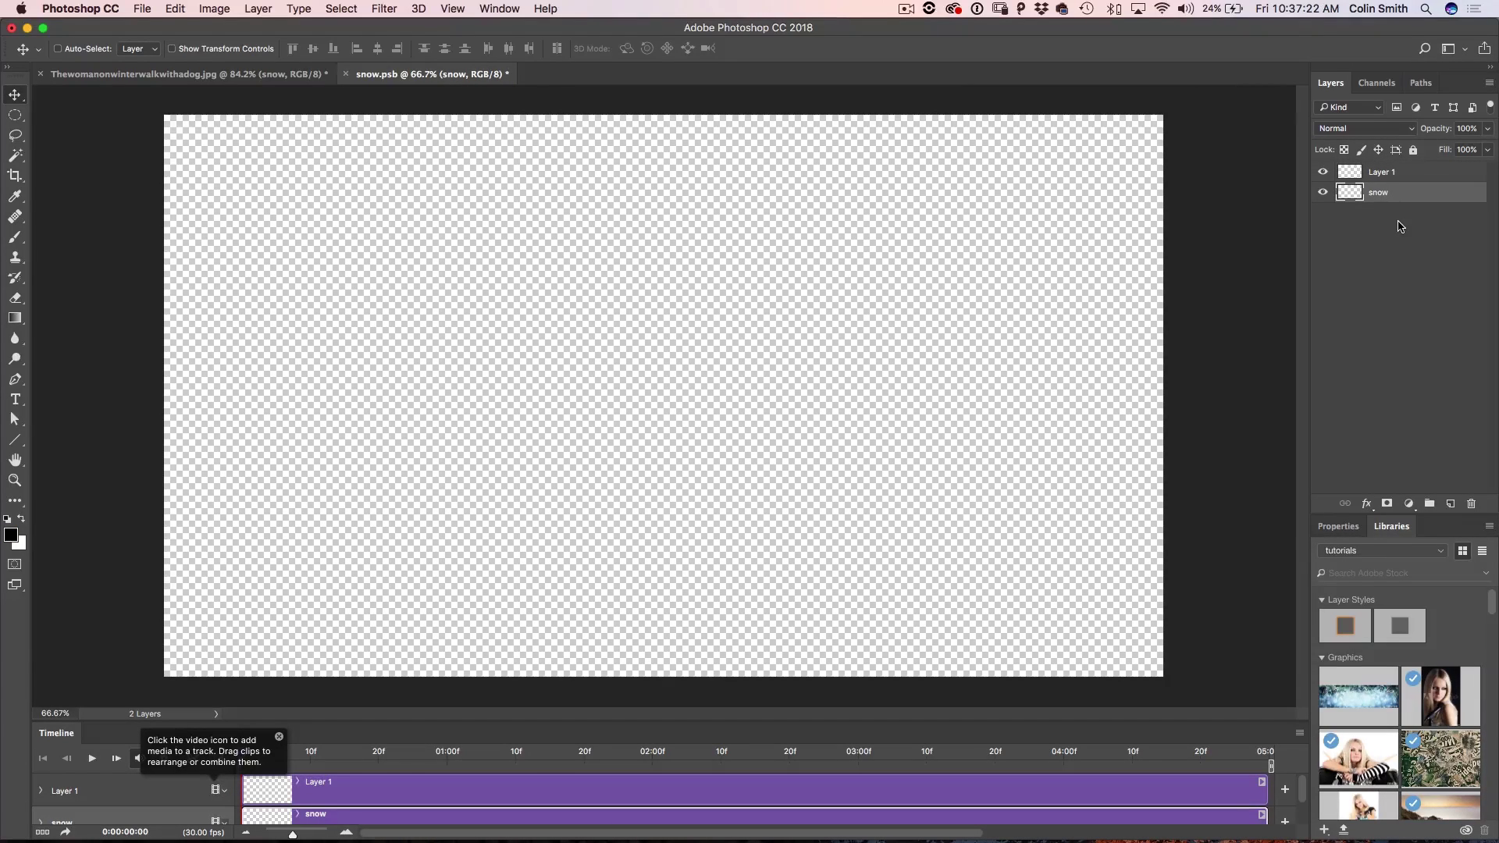
{"action": "key", "text": "alt+BackSpace"}
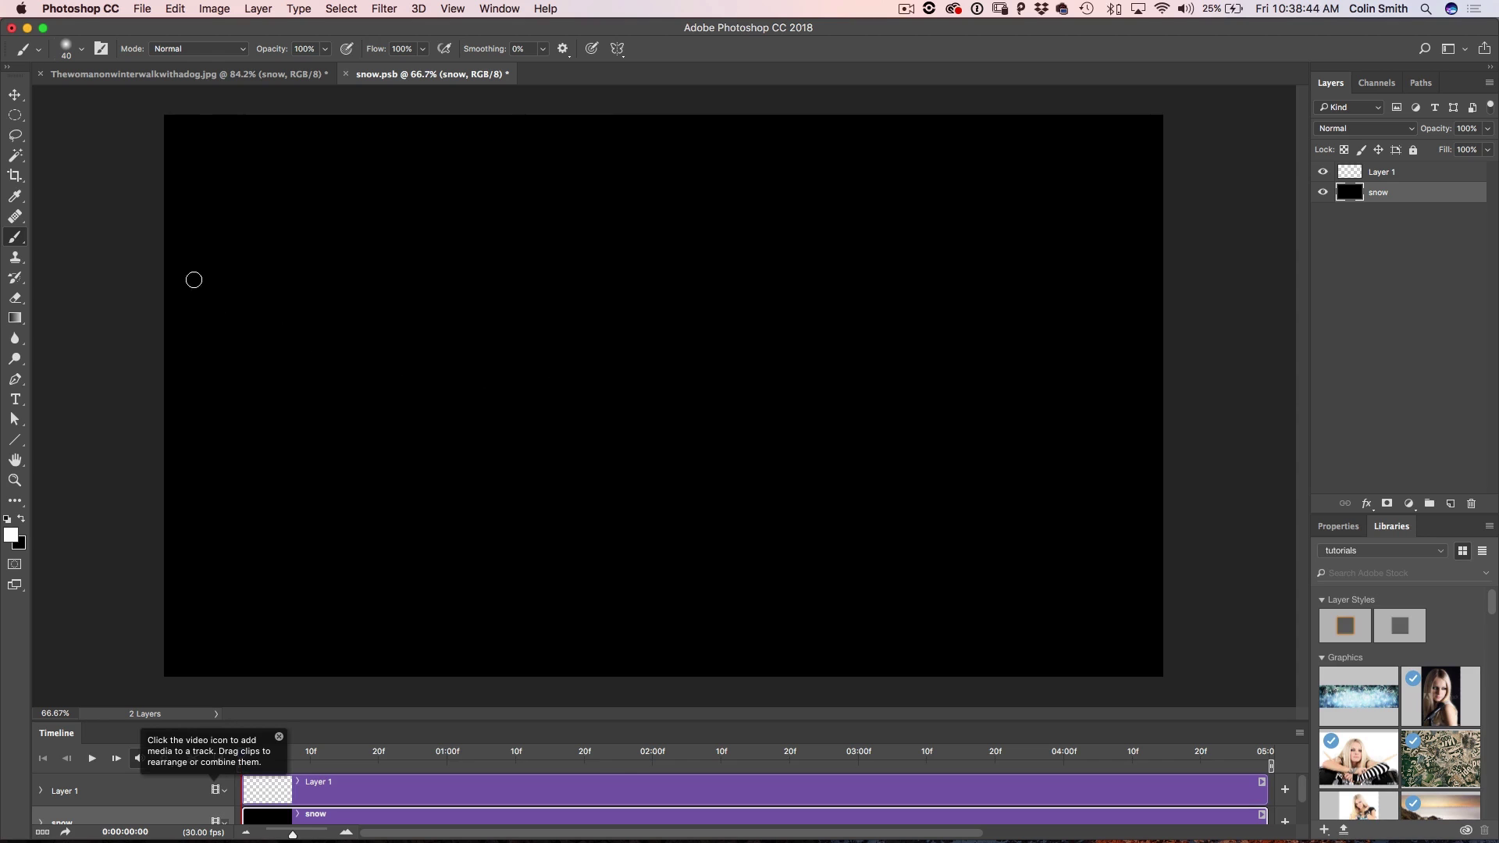
In the brush settings, enable Scattering on both axes and set the scatter to 1000%
{"action": "left_click", "coordinate": [498, 9]}
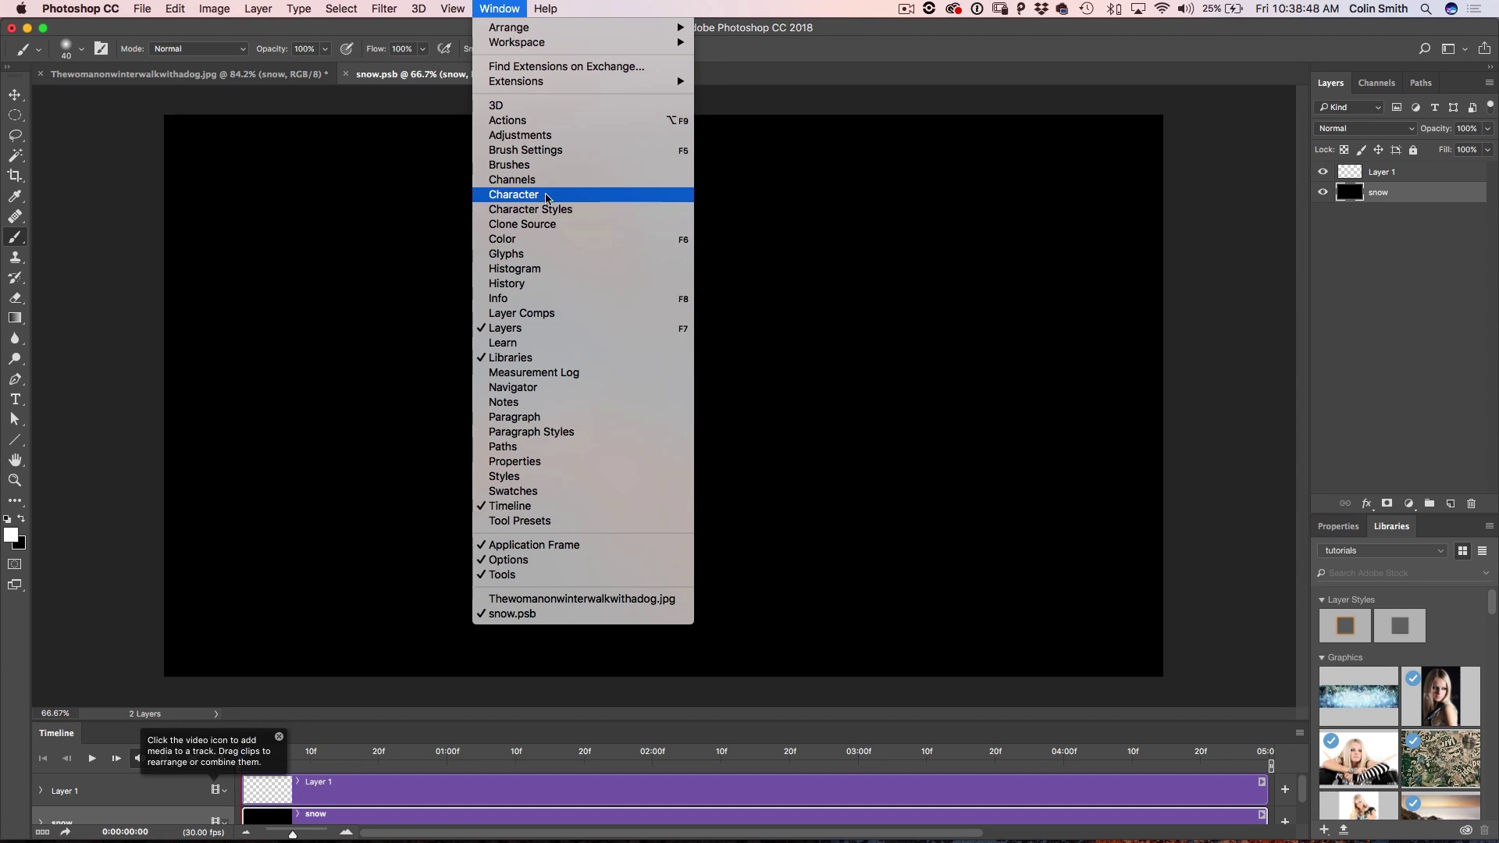
{"action": "left_click", "coordinate": [539, 150]}
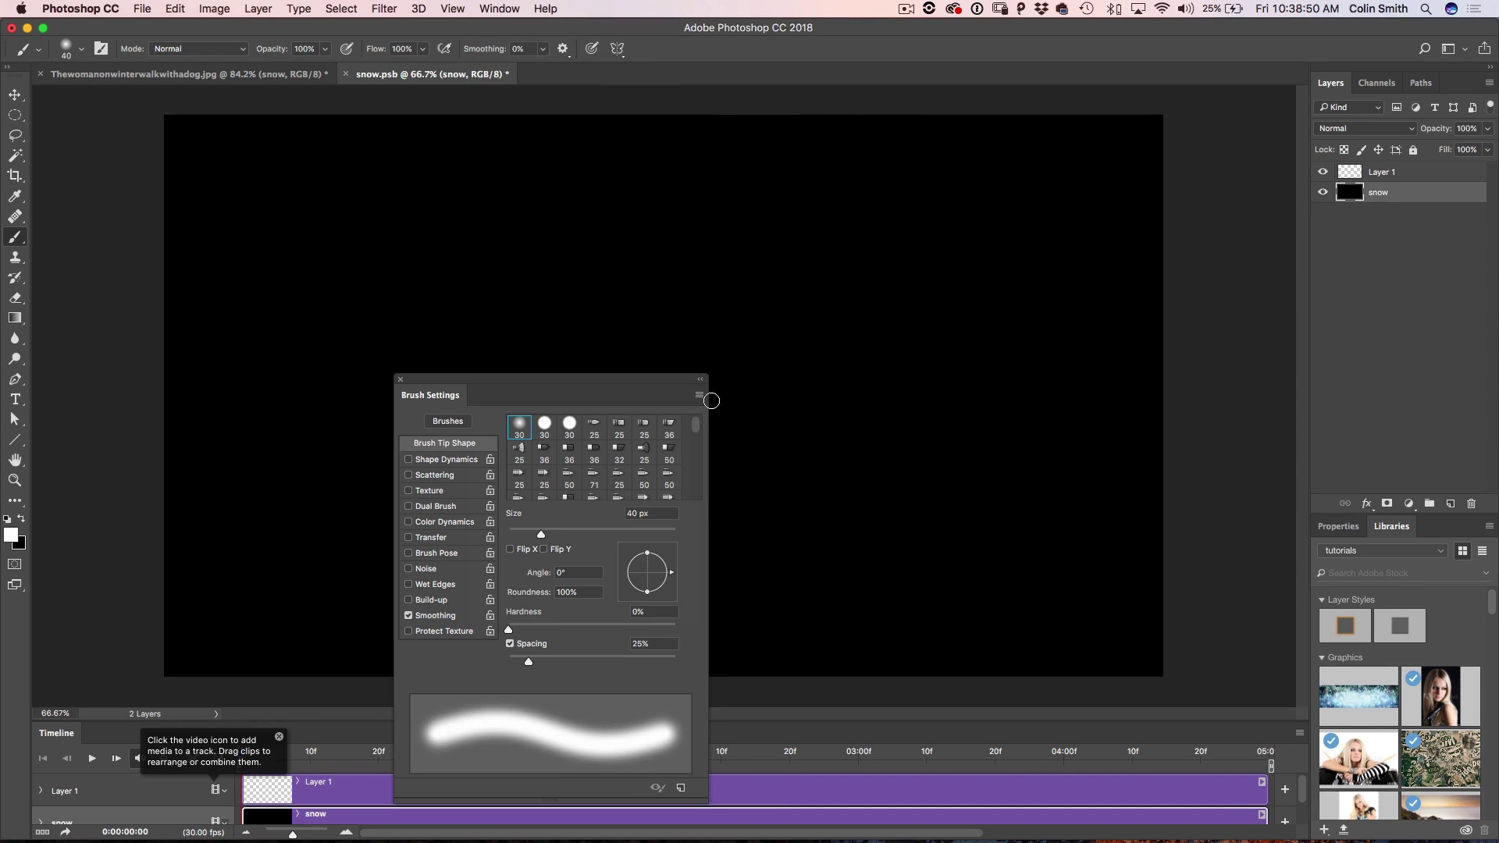
{"action": "mouse_move", "coordinate": [647, 382]}
{"action": "left_mouse_down"}
{"action": "mouse_move", "coordinate": [1033, 119]}
{"action": "mouse_move", "coordinate": [1140, 114]}
{"action": "left_mouse_up"}
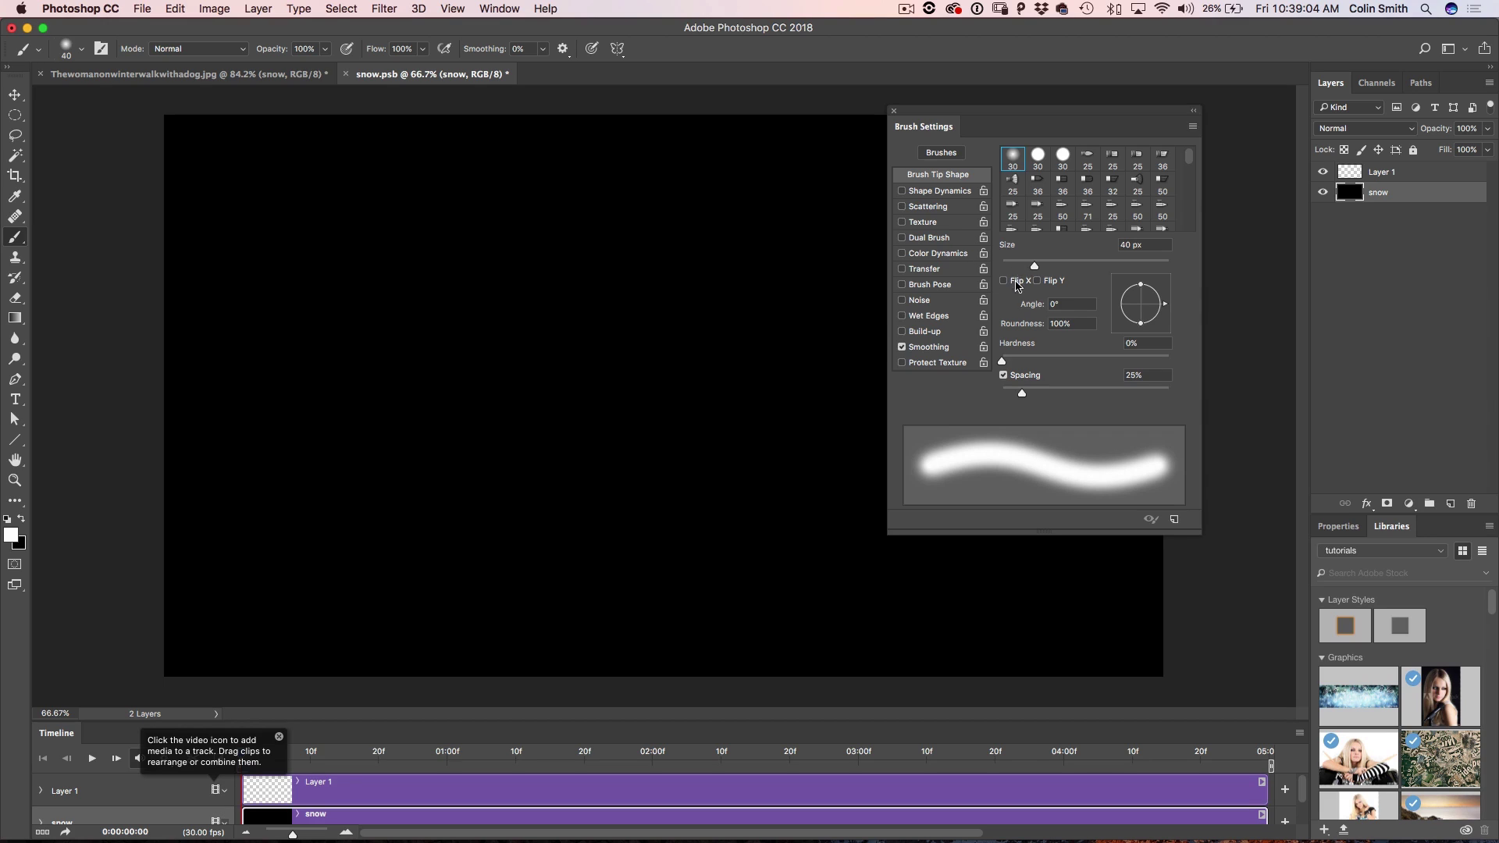
{"action": "left_click", "coordinate": [946, 208]}
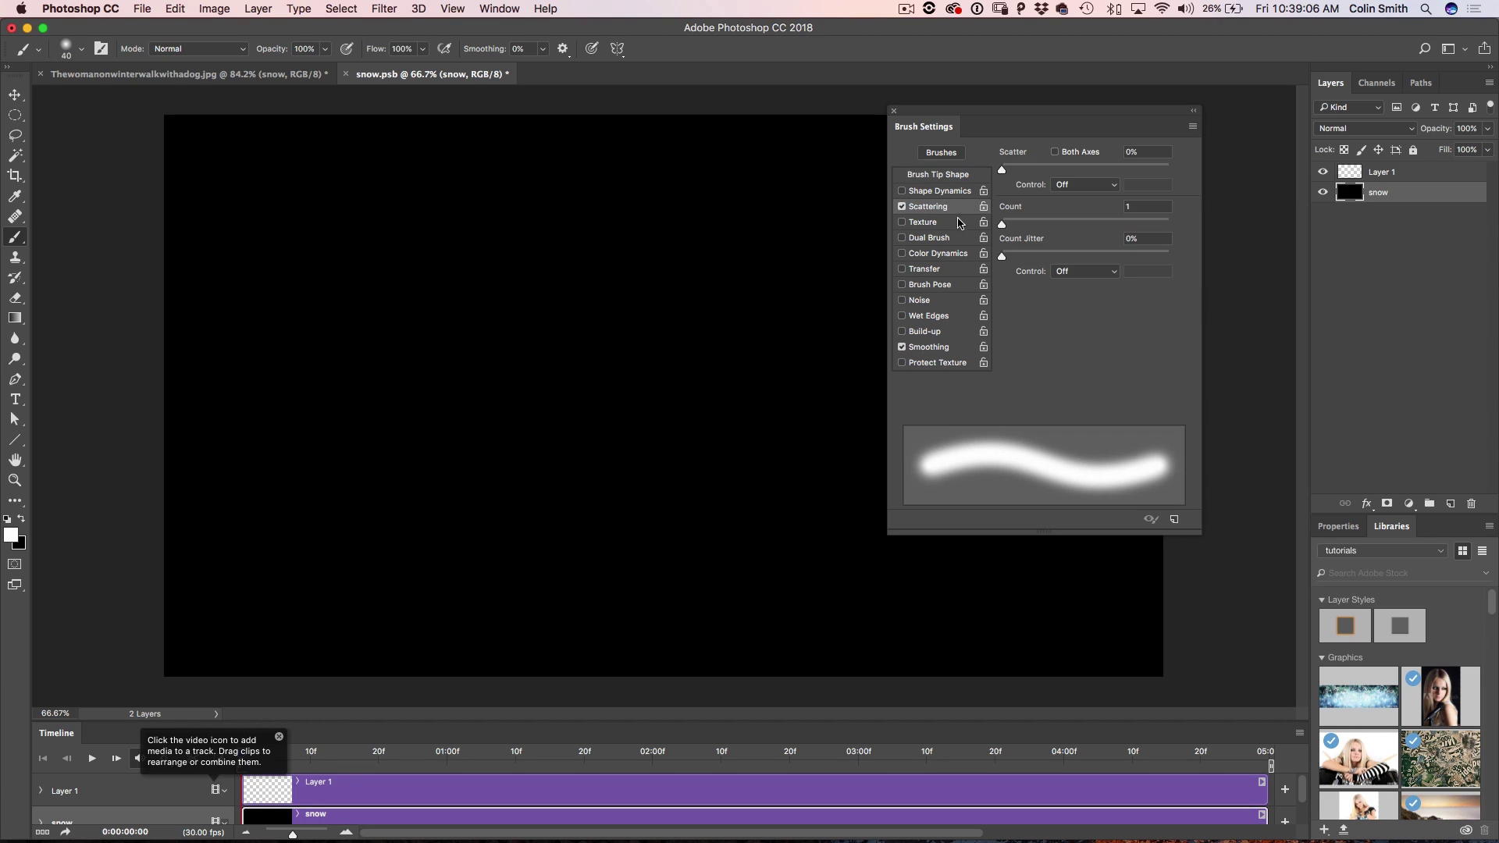
{"action": "left_click", "coordinate": [1055, 152]}
{"action": "left_click_drag", "start_coordinate": [1003, 170], "coordinate": [1179, 163]}
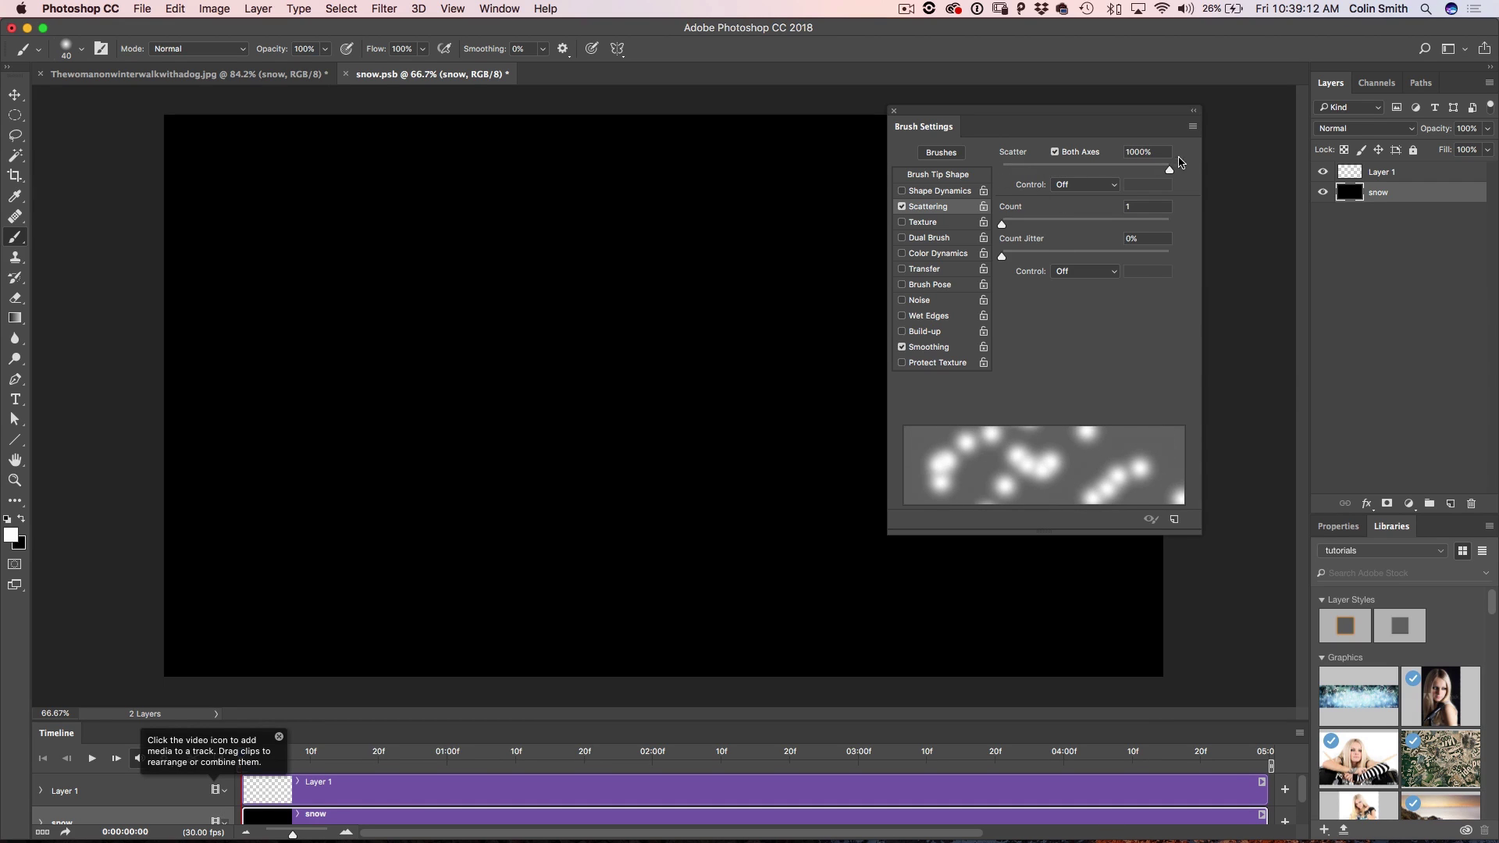
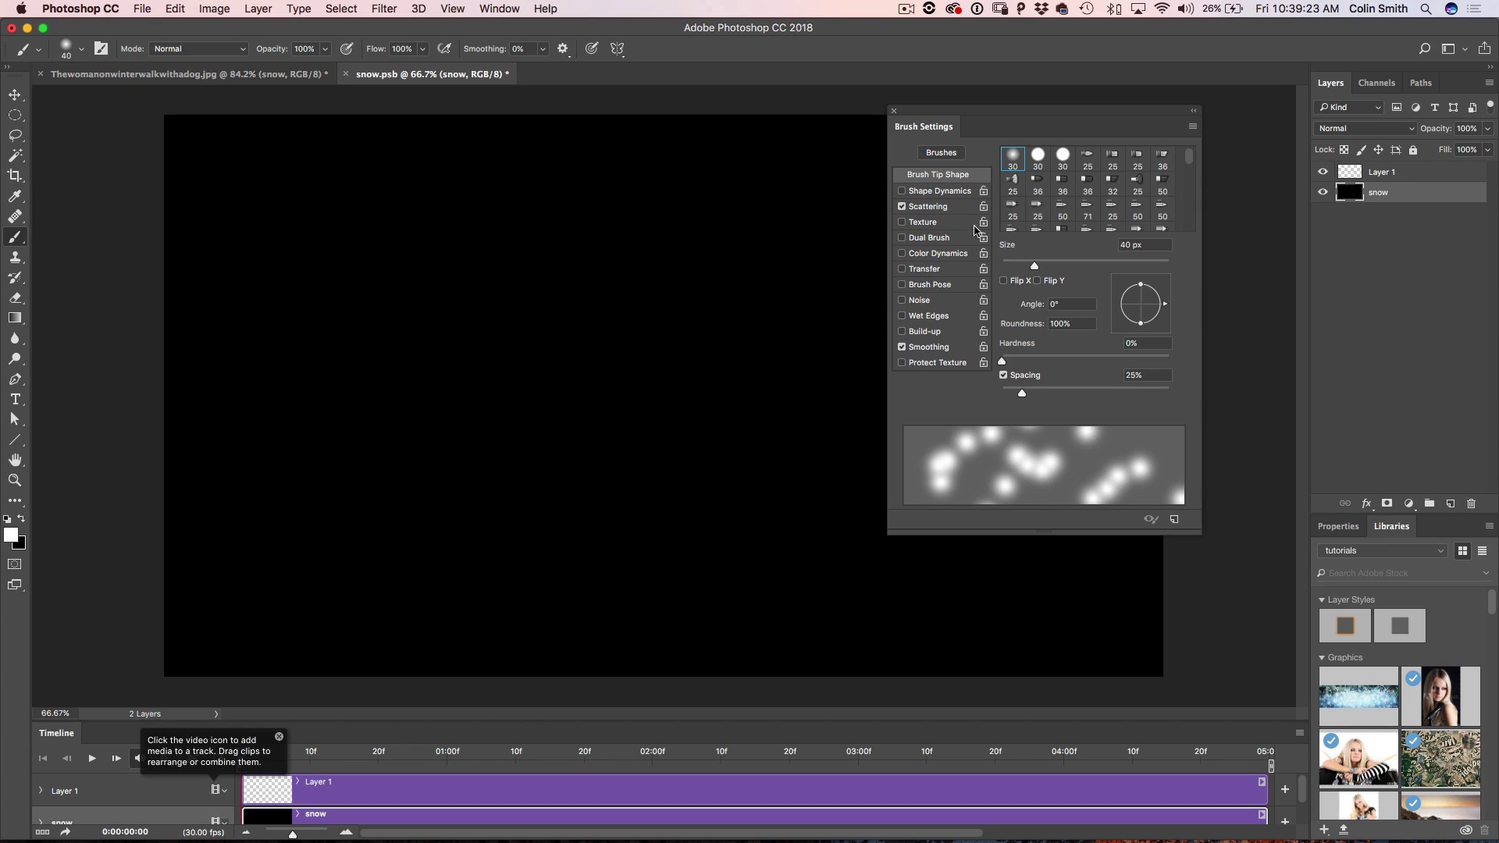
Set the brush spacing to 87% and enable Shape Dynamics with a medium size jitter
{"action": "left_click_drag", "start_coordinate": [1022, 396], "coordinate": [1074, 394]}
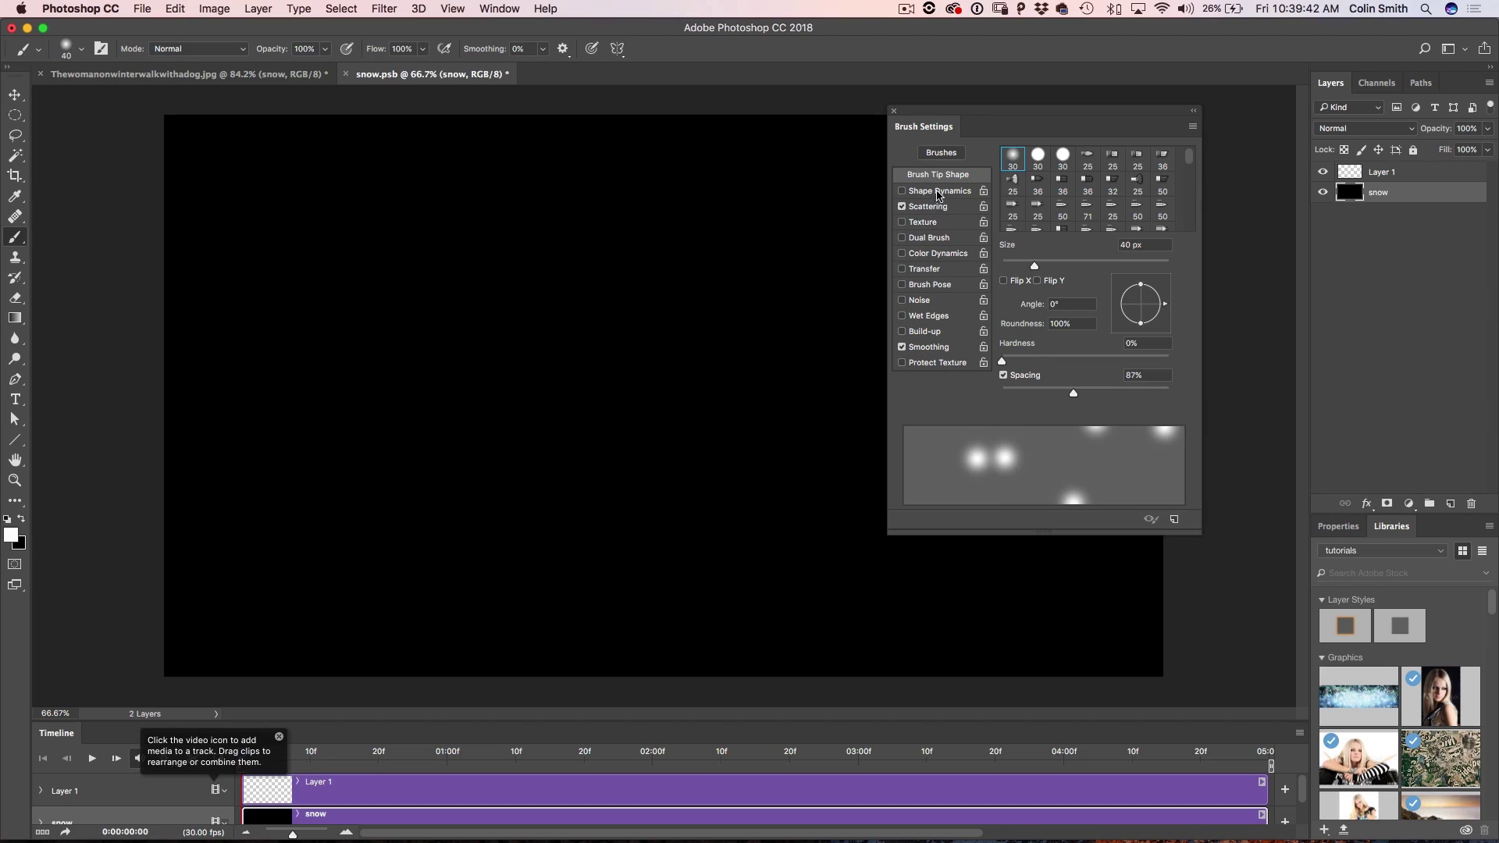
{"action": "left_click", "coordinate": [937, 192]}
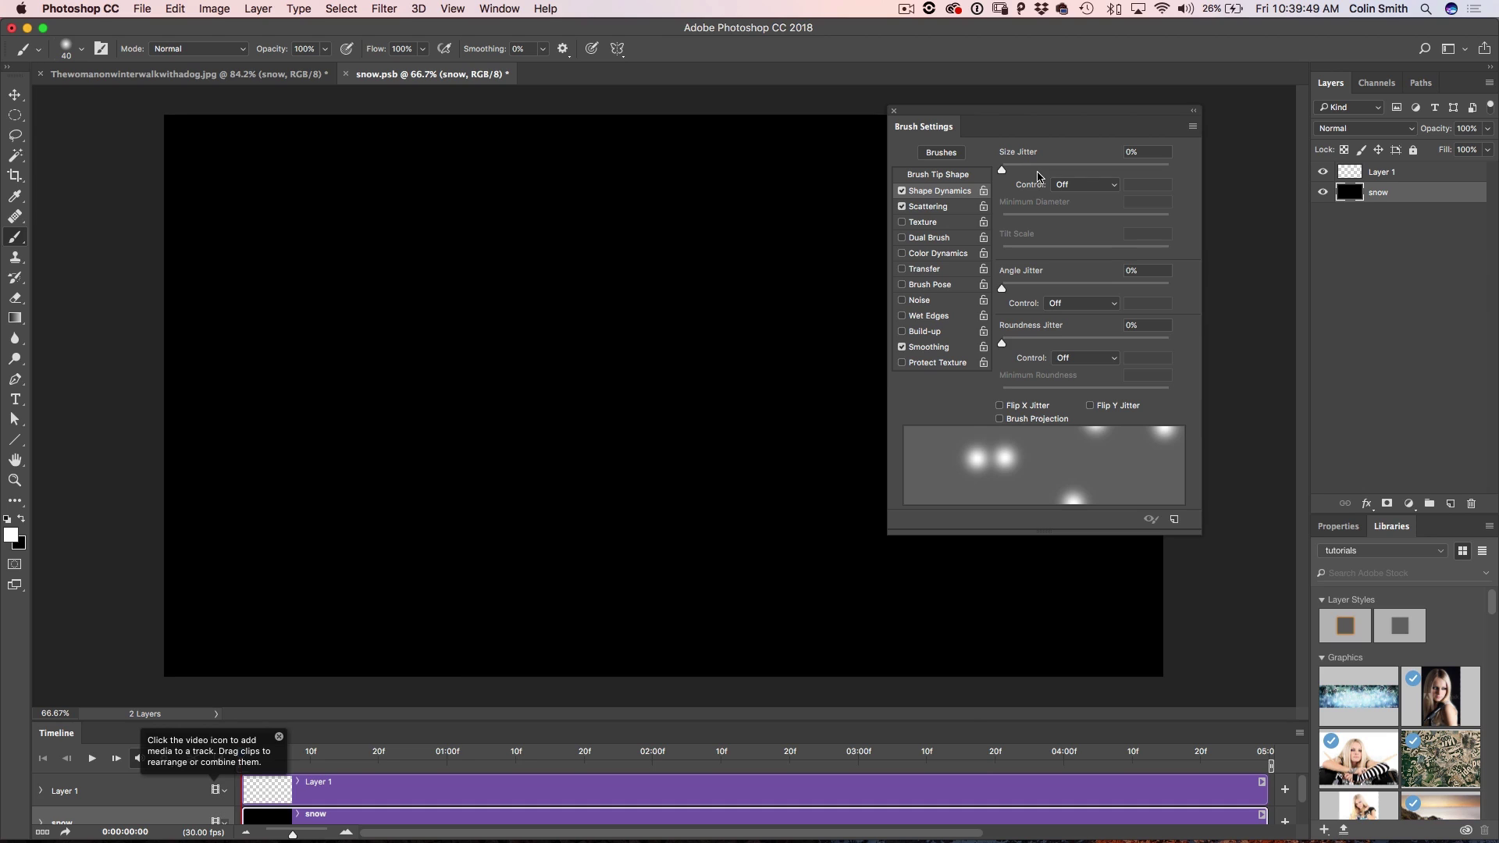
{"action": "scroll", "coordinate": [863, 357], "scroll_direction": "up", "scroll_amount": 10}
{"action": "mouse_move", "coordinate": [1003, 173]}
{"action": "left_mouse_down"}
{"action": "mouse_move", "coordinate": [1123, 168]}
{"action": "mouse_move", "coordinate": [1119, 195]}
{"action": "mouse_move", "coordinate": [1115, 182]}
{"action": "left_mouse_up"}
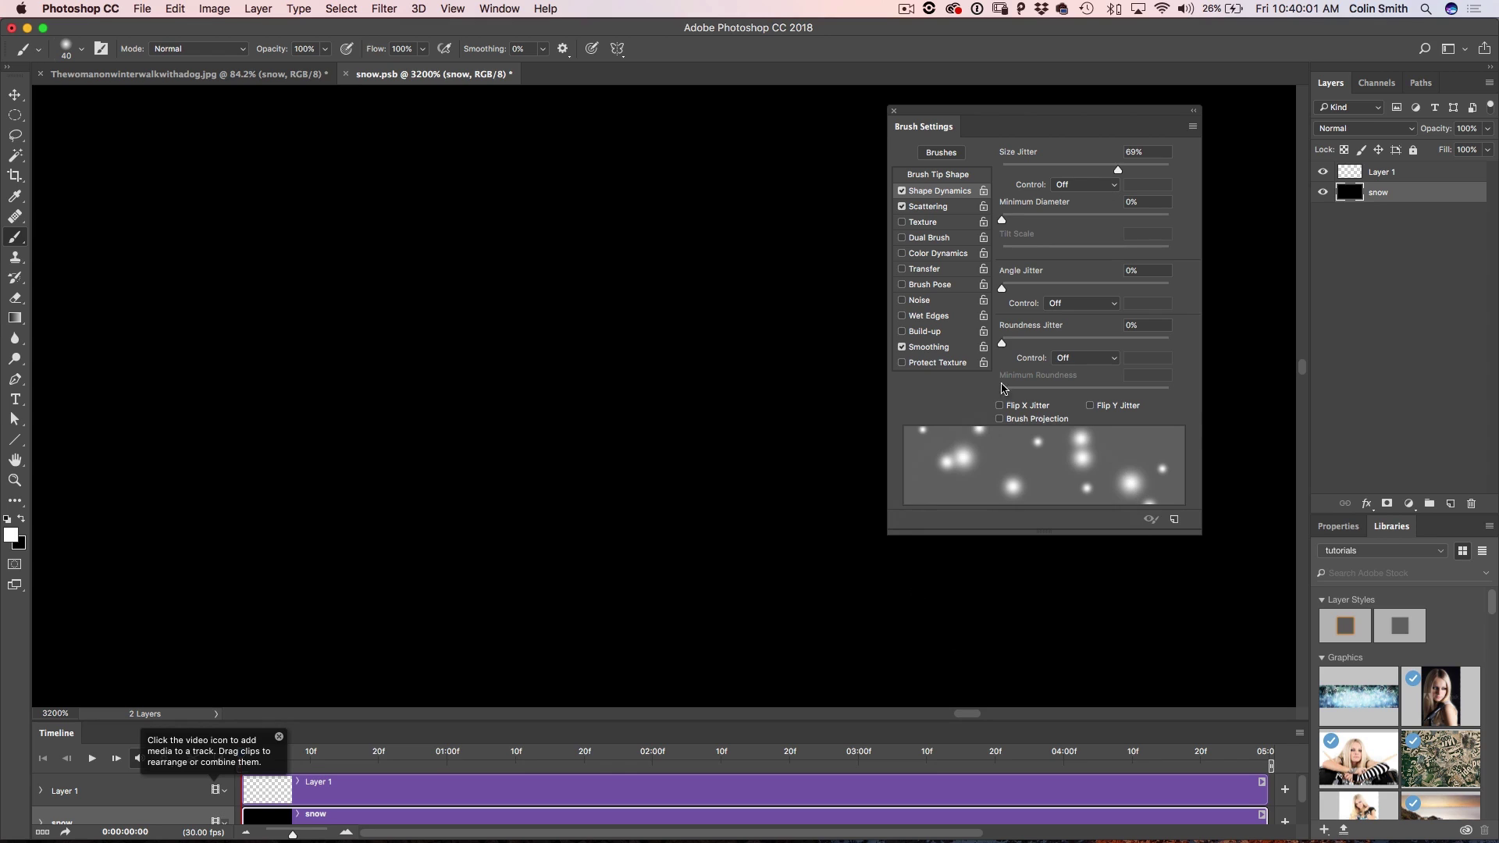
{"action": "left_click_drag", "start_coordinate": [1117, 171], "coordinate": [1088, 187]}
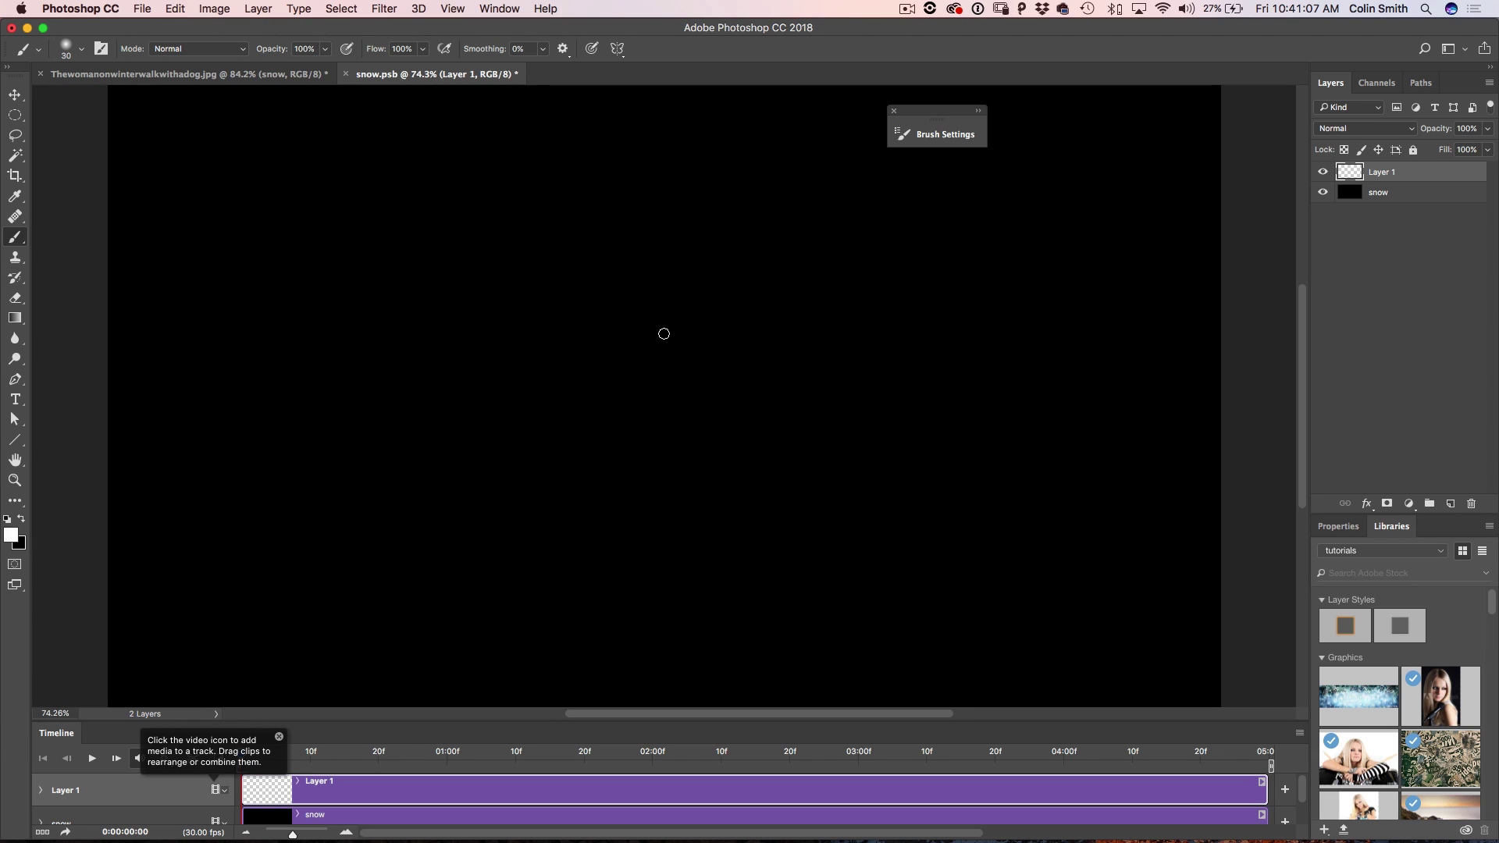
Paint scattered white snowflakes across the whole canvas on Layer 1 and rename the layer snow
{"action": "mouse_move", "coordinate": [265, 313]}
{"action": "left_mouse_down"}
{"action": "mouse_move", "coordinate": [288, 255]}
{"action": "mouse_move", "coordinate": [495, 351]}
{"action": "mouse_move", "coordinate": [448, 508]}
{"action": "mouse_move", "coordinate": [295, 541]}
{"action": "mouse_move", "coordinate": [509, 508]}
{"action": "mouse_move", "coordinate": [670, 414]}
{"action": "mouse_move", "coordinate": [606, 190]}
{"action": "mouse_move", "coordinate": [860, 252]}
{"action": "mouse_move", "coordinate": [920, 506]}
{"action": "mouse_move", "coordinate": [810, 429]}
{"action": "mouse_move", "coordinate": [695, 302]}
{"action": "mouse_move", "coordinate": [571, 593]}
{"action": "mouse_move", "coordinate": [462, 612]}
{"action": "mouse_move", "coordinate": [578, 351]}
{"action": "mouse_move", "coordinate": [168, 179]}
{"action": "mouse_move", "coordinate": [288, 133]}
{"action": "mouse_move", "coordinate": [388, 152]}
{"action": "mouse_move", "coordinate": [251, 187]}
{"action": "mouse_move", "coordinate": [227, 513]}
{"action": "mouse_move", "coordinate": [573, 388]}
{"action": "left_mouse_up"}
{"action": "mouse_move", "coordinate": [822, 139]}
{"action": "left_mouse_down"}
{"action": "mouse_move", "coordinate": [814, 174]}
{"action": "mouse_move", "coordinate": [906, 239]}
{"action": "mouse_move", "coordinate": [1076, 253]}
{"action": "mouse_move", "coordinate": [1144, 222]}
{"action": "mouse_move", "coordinate": [1093, 117]}
{"action": "mouse_move", "coordinate": [1120, 174]}
{"action": "mouse_move", "coordinate": [1076, 427]}
{"action": "mouse_move", "coordinate": [1081, 573]}
{"action": "mouse_move", "coordinate": [1128, 648]}
{"action": "mouse_move", "coordinate": [964, 533]}
{"action": "mouse_move", "coordinate": [922, 384]}
{"action": "mouse_move", "coordinate": [890, 399]}
{"action": "mouse_move", "coordinate": [720, 637]}
{"action": "mouse_move", "coordinate": [660, 638]}
{"action": "mouse_move", "coordinate": [810, 637]}
{"action": "mouse_move", "coordinate": [960, 601]}
{"action": "mouse_move", "coordinate": [982, 580]}
{"action": "mouse_move", "coordinate": [974, 504]}
{"action": "mouse_move", "coordinate": [792, 342]}
{"action": "mouse_move", "coordinate": [709, 216]}
{"action": "mouse_move", "coordinate": [717, 137]}
{"action": "left_mouse_up"}
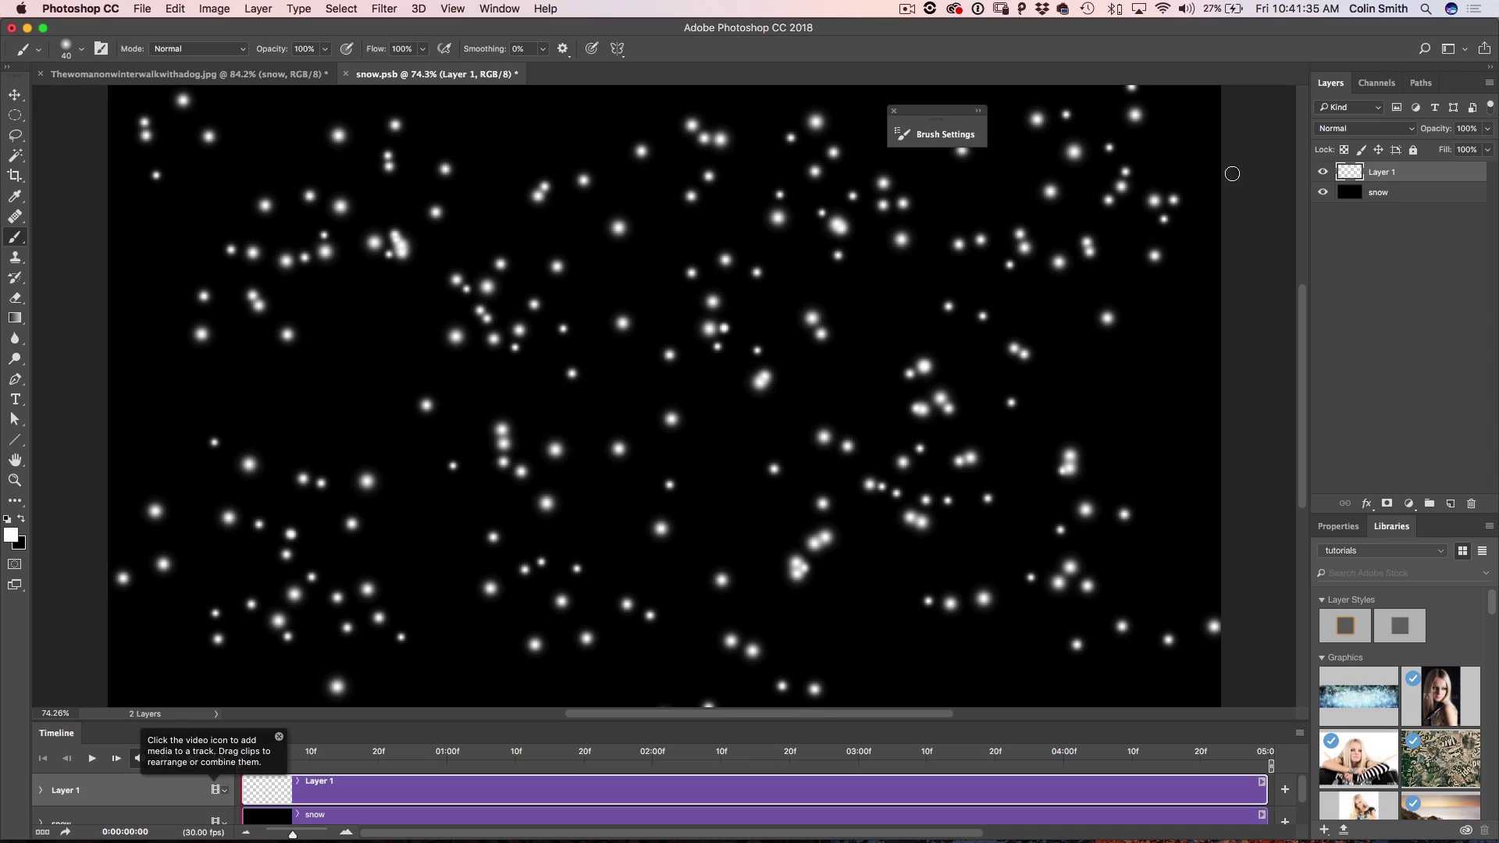
{"action": "double_click", "coordinate": [1393, 172]}
{"action": "type", "text": "sn"}
{"action": "left_click", "coordinate": [1415, 176]}
Duplicate the snowflake layer twice and hide both copies
{"action": "key", "text": "super+j"}
{"action": "key", "text": "super+j"}
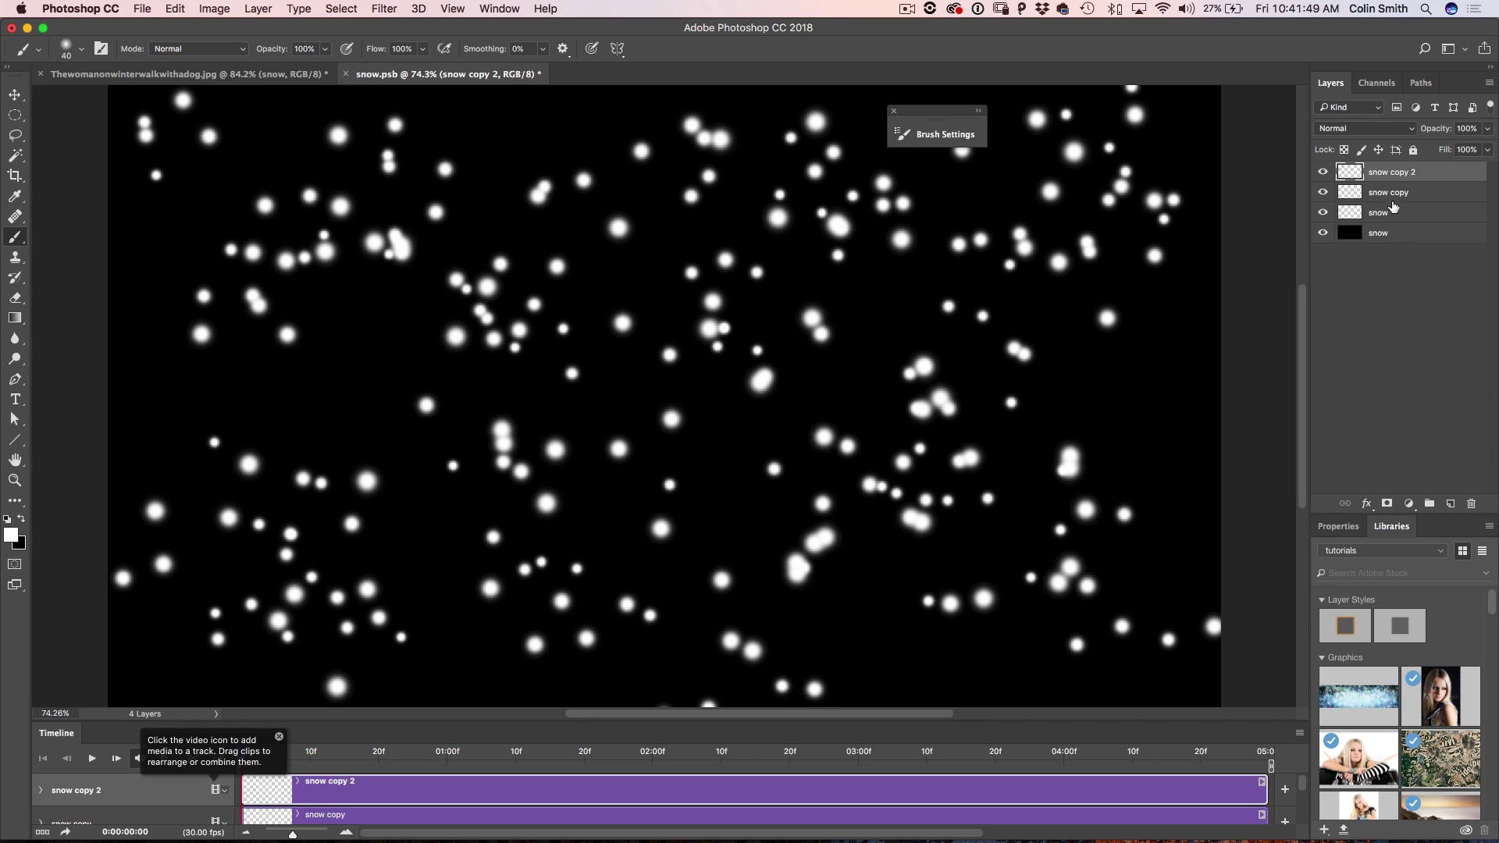
{"action": "left_click", "coordinate": [1323, 192]}
Convert the snowflake layer and each of its two copies into separate smart objects, making the copies visible again
{"action": "left_click", "coordinate": [1402, 220]}
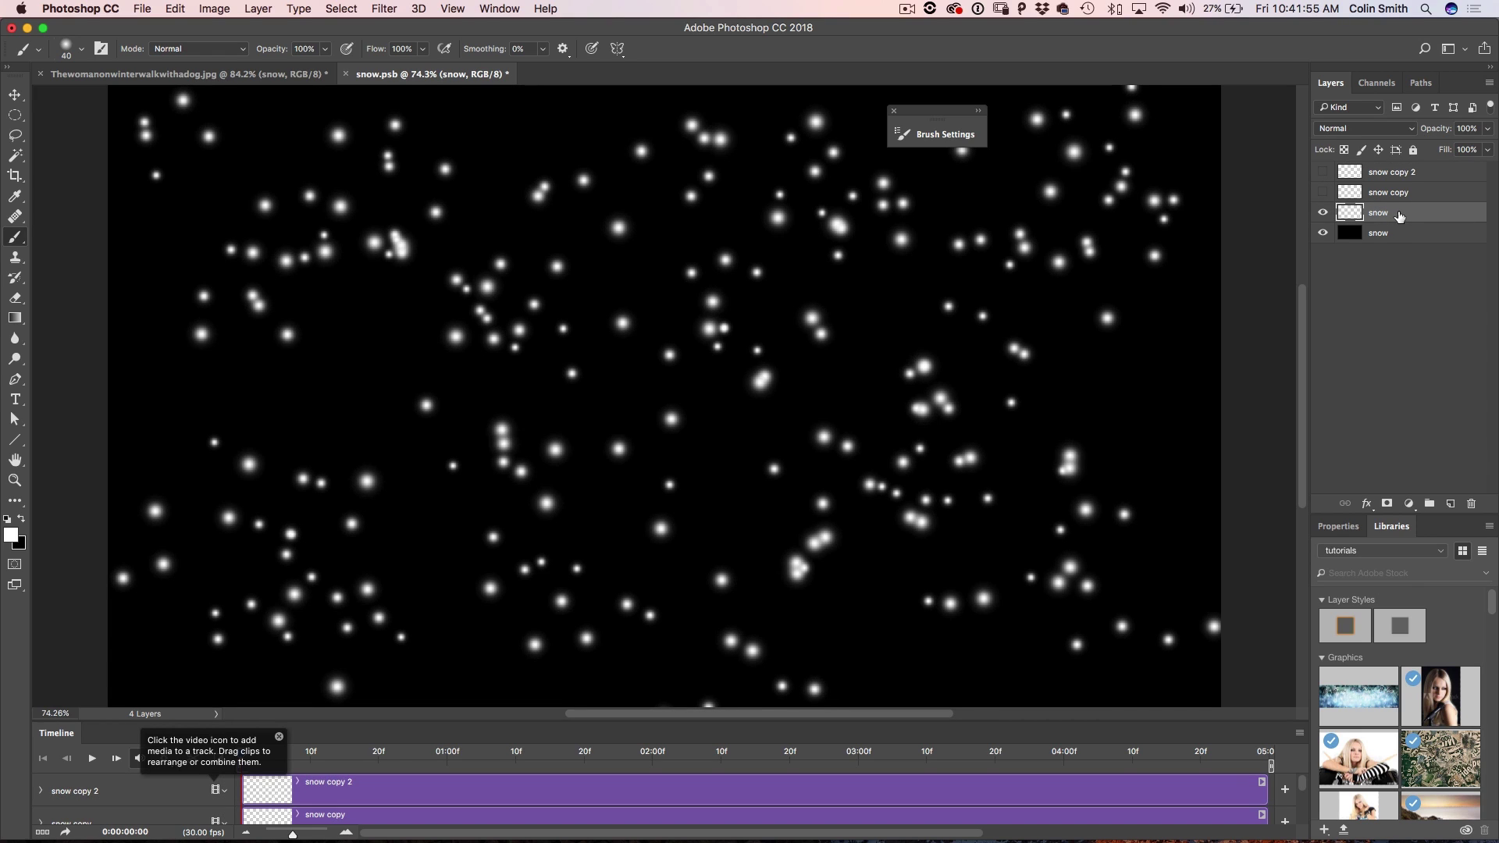
{"action": "right_click", "coordinate": [1401, 212]}
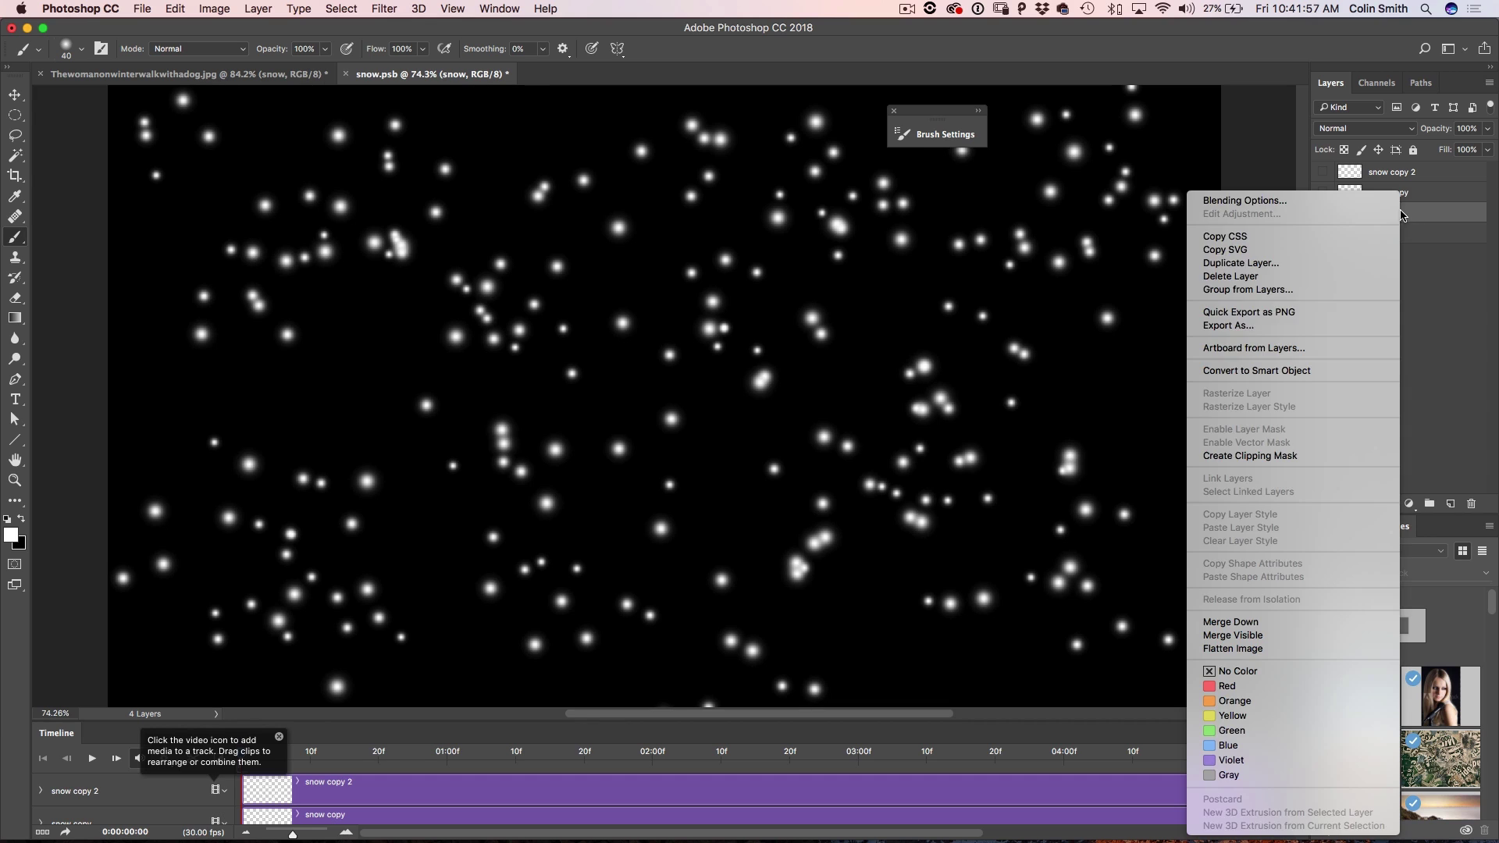
{"action": "left_click", "coordinate": [1315, 370]}
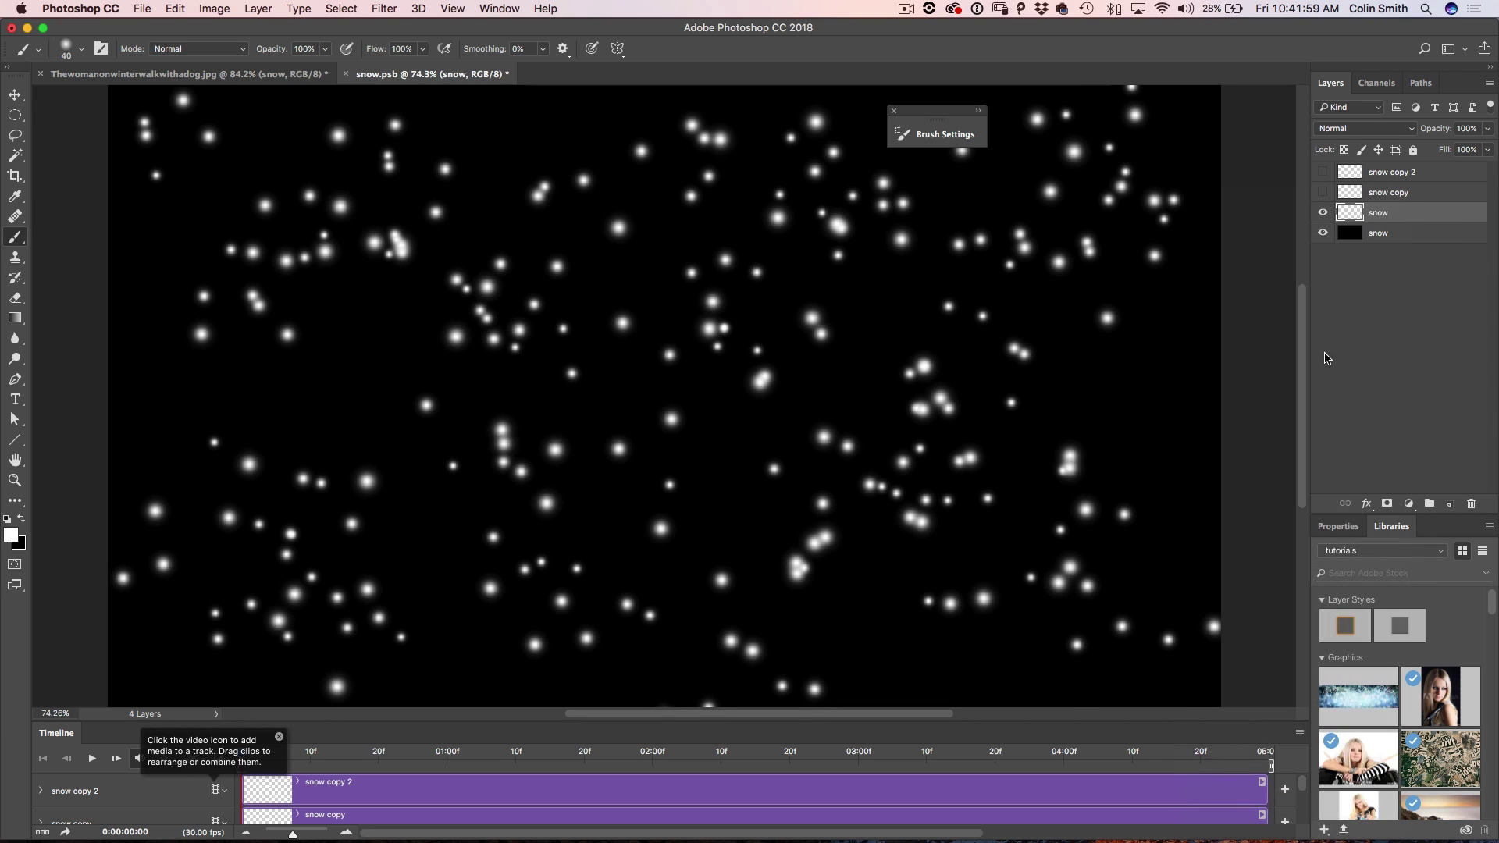
{"action": "left_click", "coordinate": [1359, 201]}
{"action": "left_click", "coordinate": [1323, 192]}
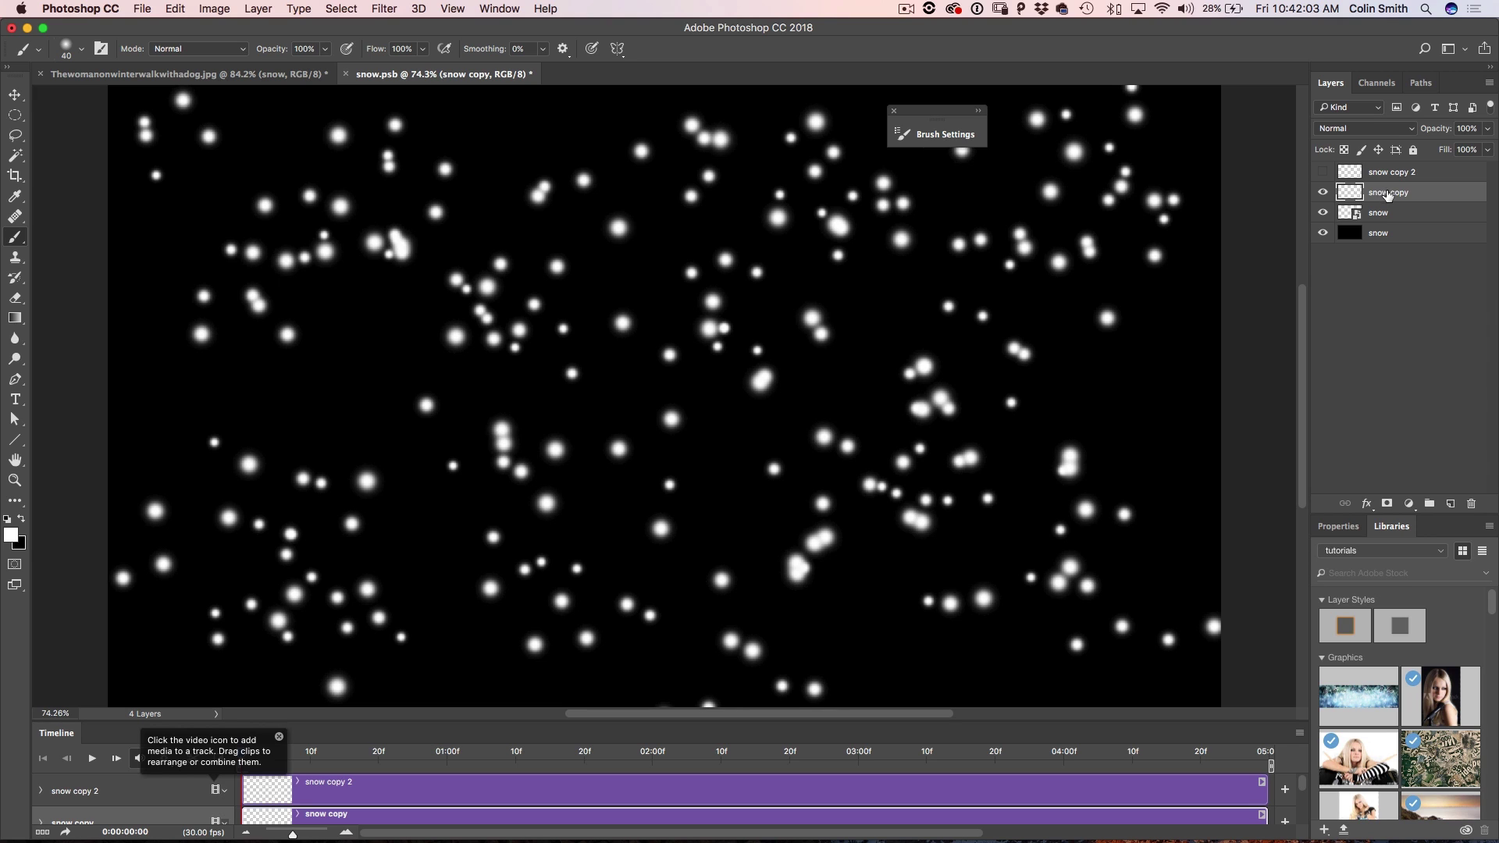
{"action": "right_click", "coordinate": [1390, 200]}
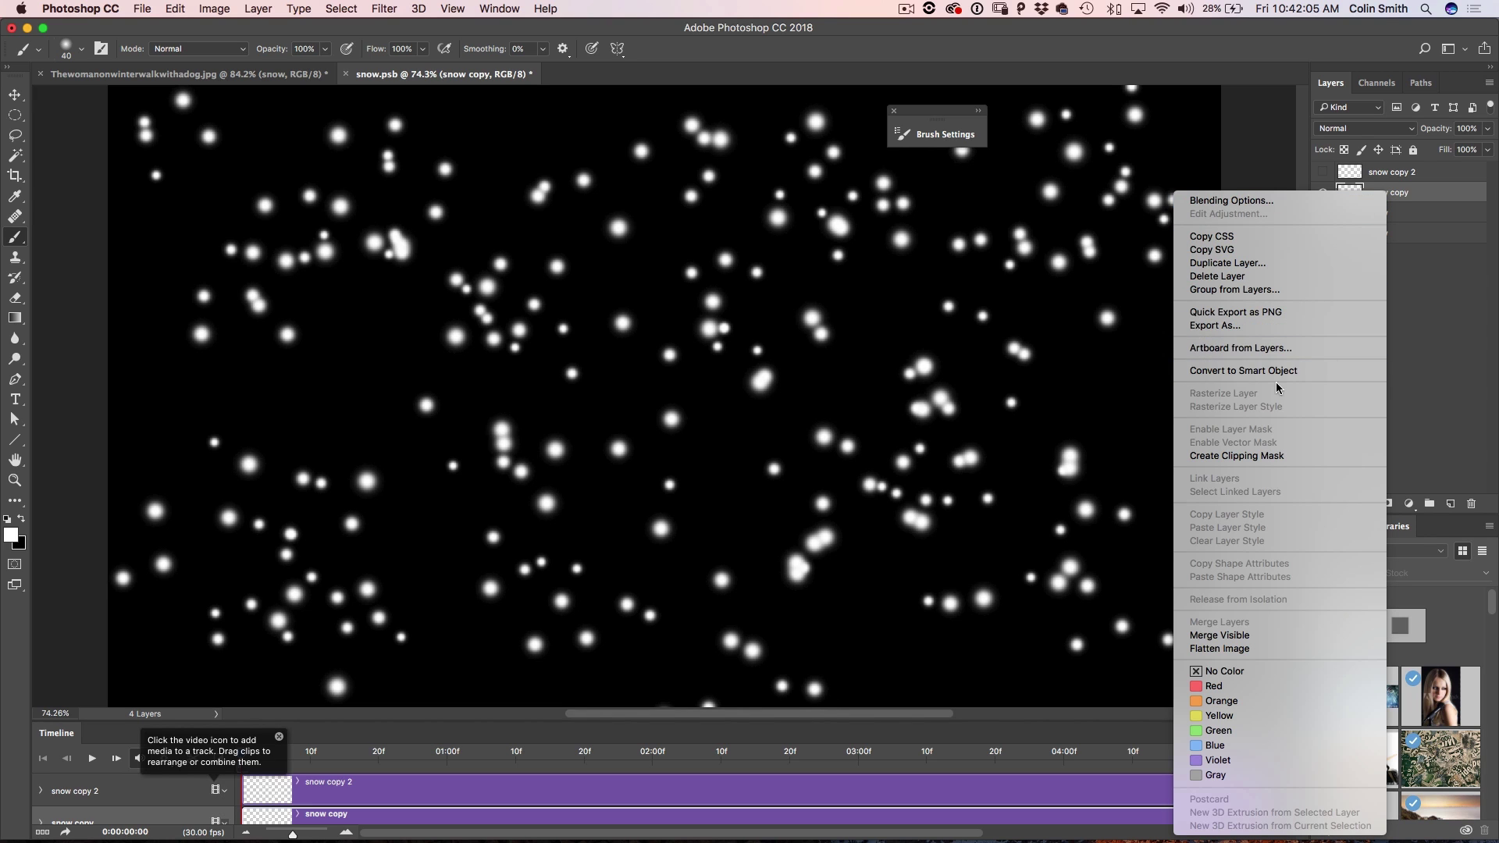
{"action": "left_click", "coordinate": [1279, 372]}
{"action": "left_click", "coordinate": [1323, 171]}
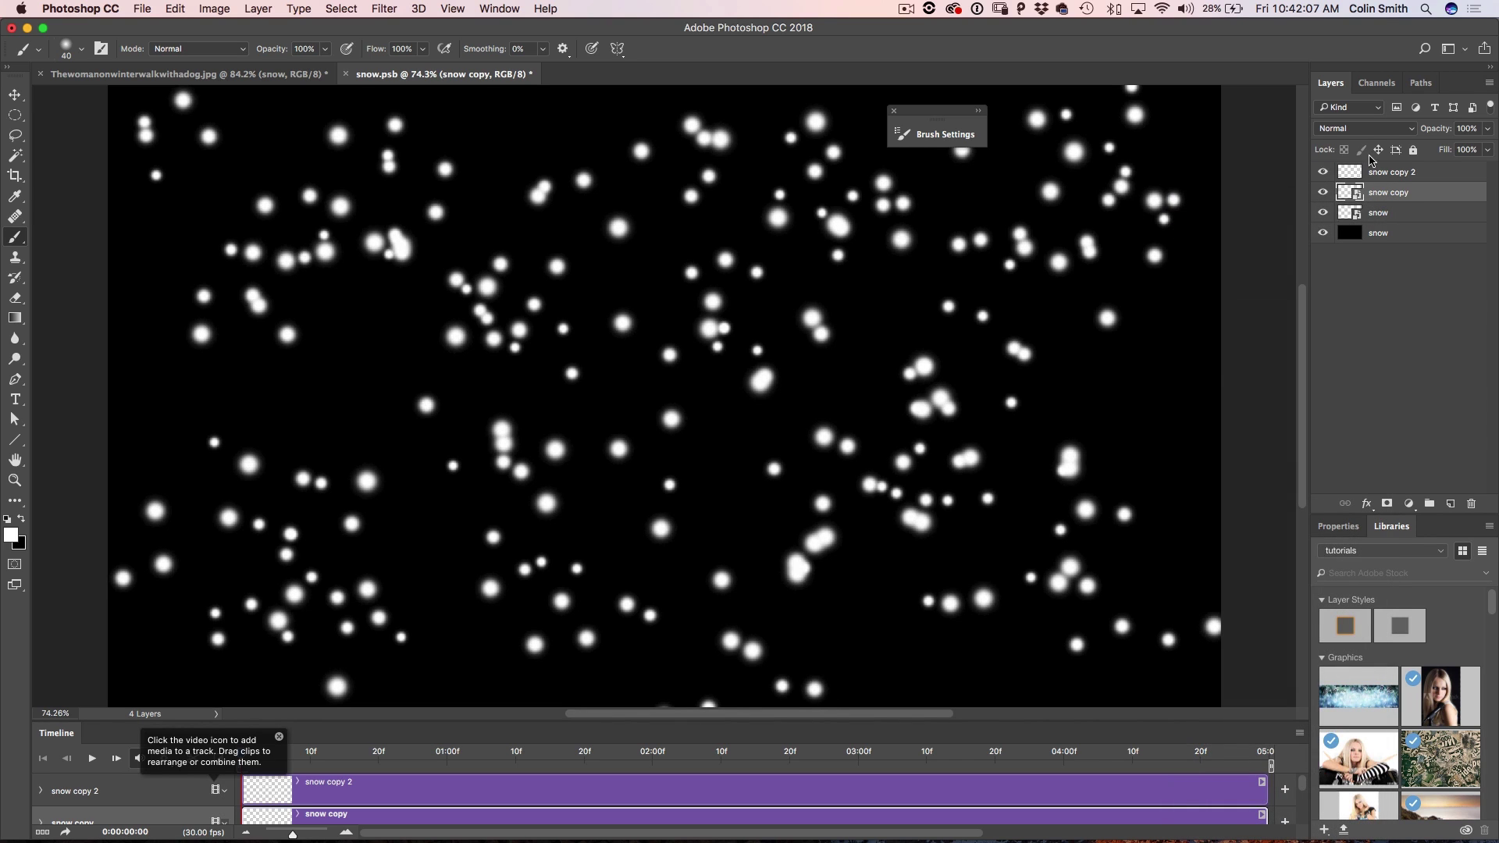
{"action": "right_click", "coordinate": [1379, 174]}
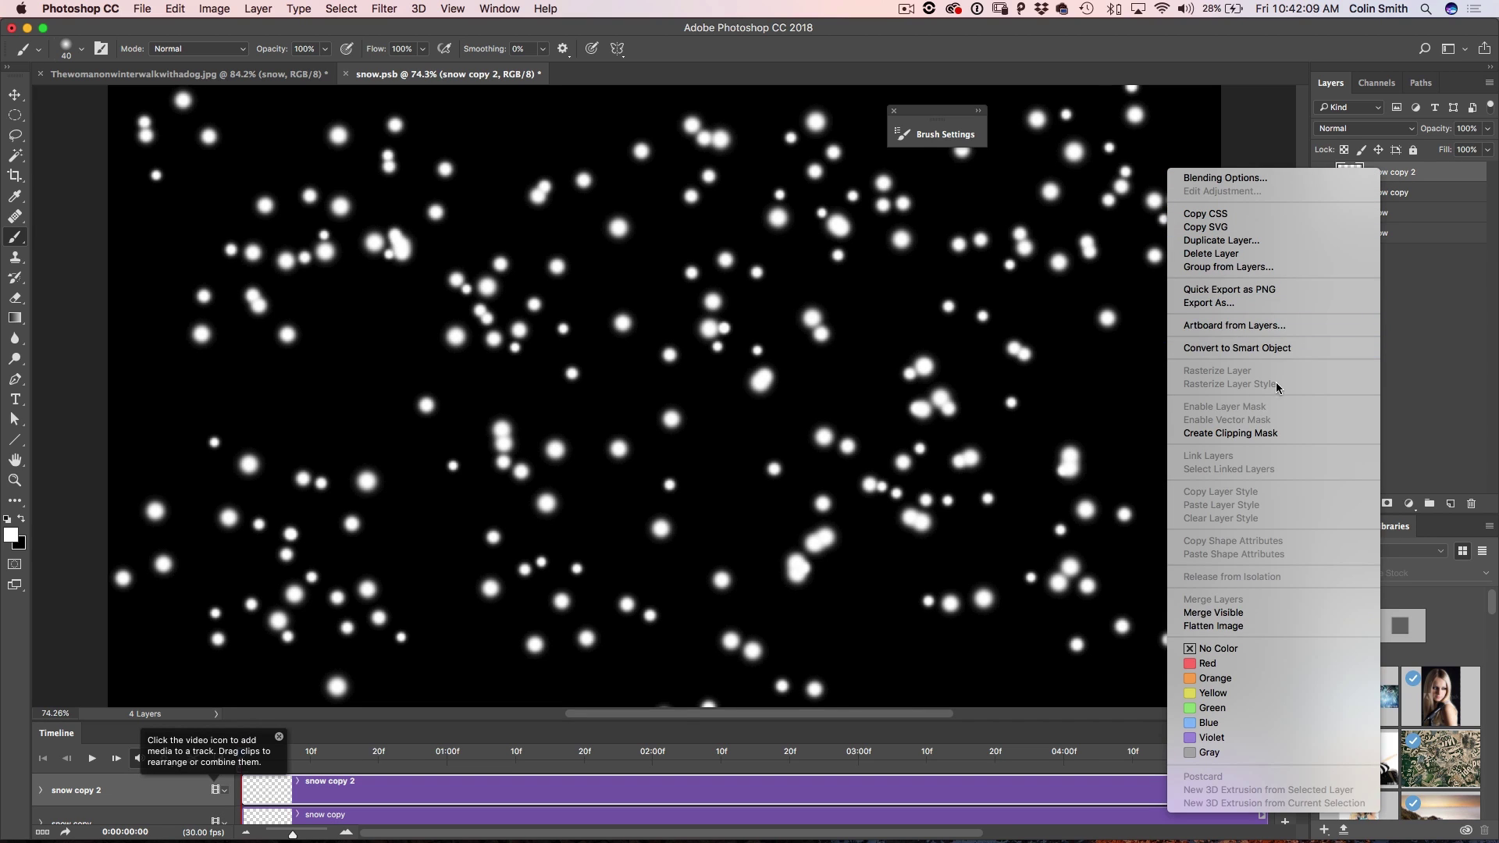
{"action": "left_click", "coordinate": [1277, 349]}
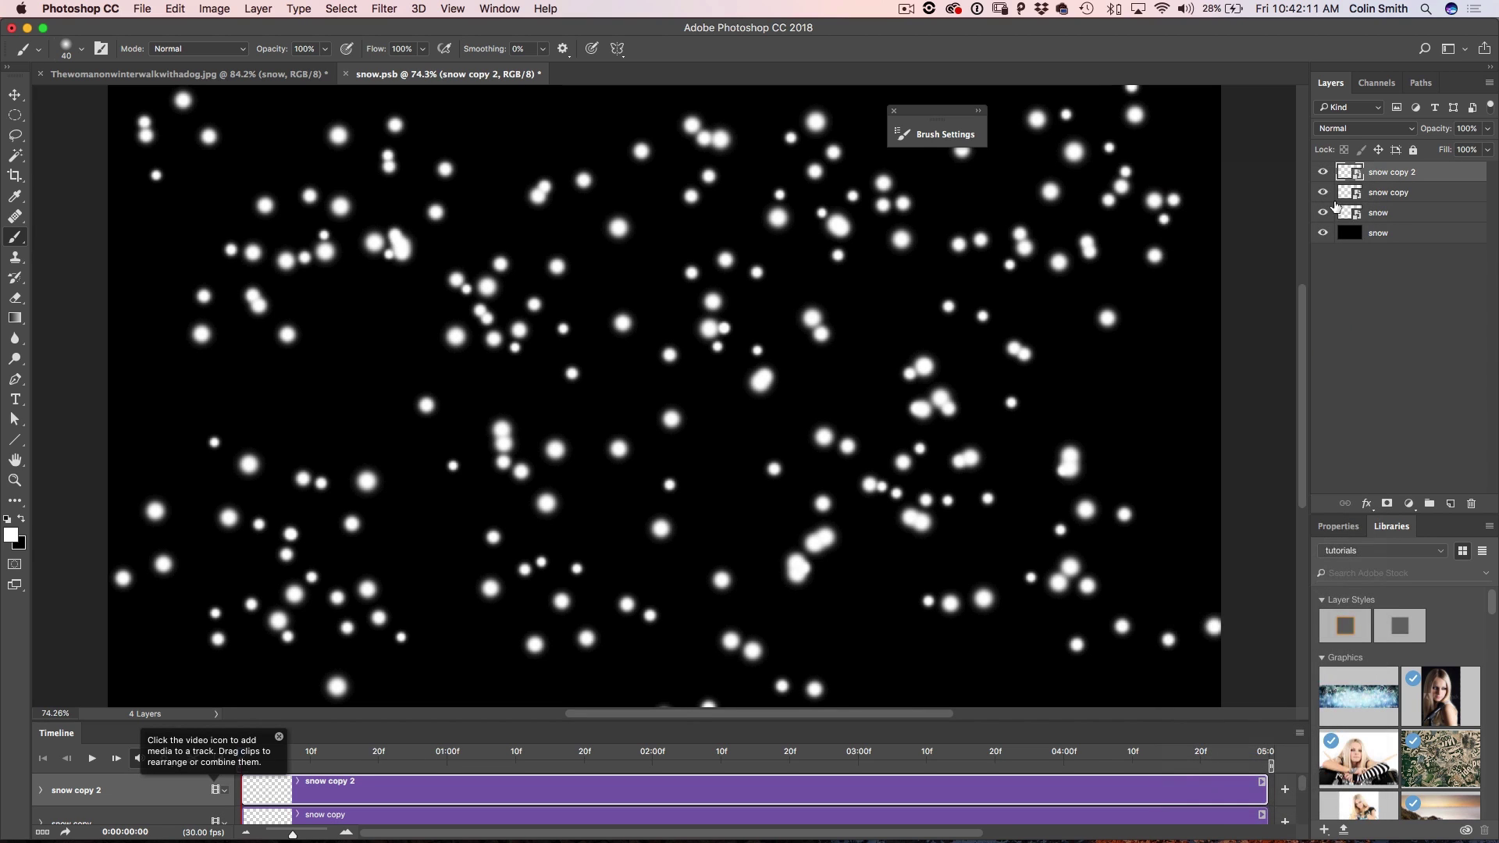
Open the snow smart object above the black background and merge its snow layer with the snow copy layer
{"action": "double_click", "coordinate": [1401, 215]}
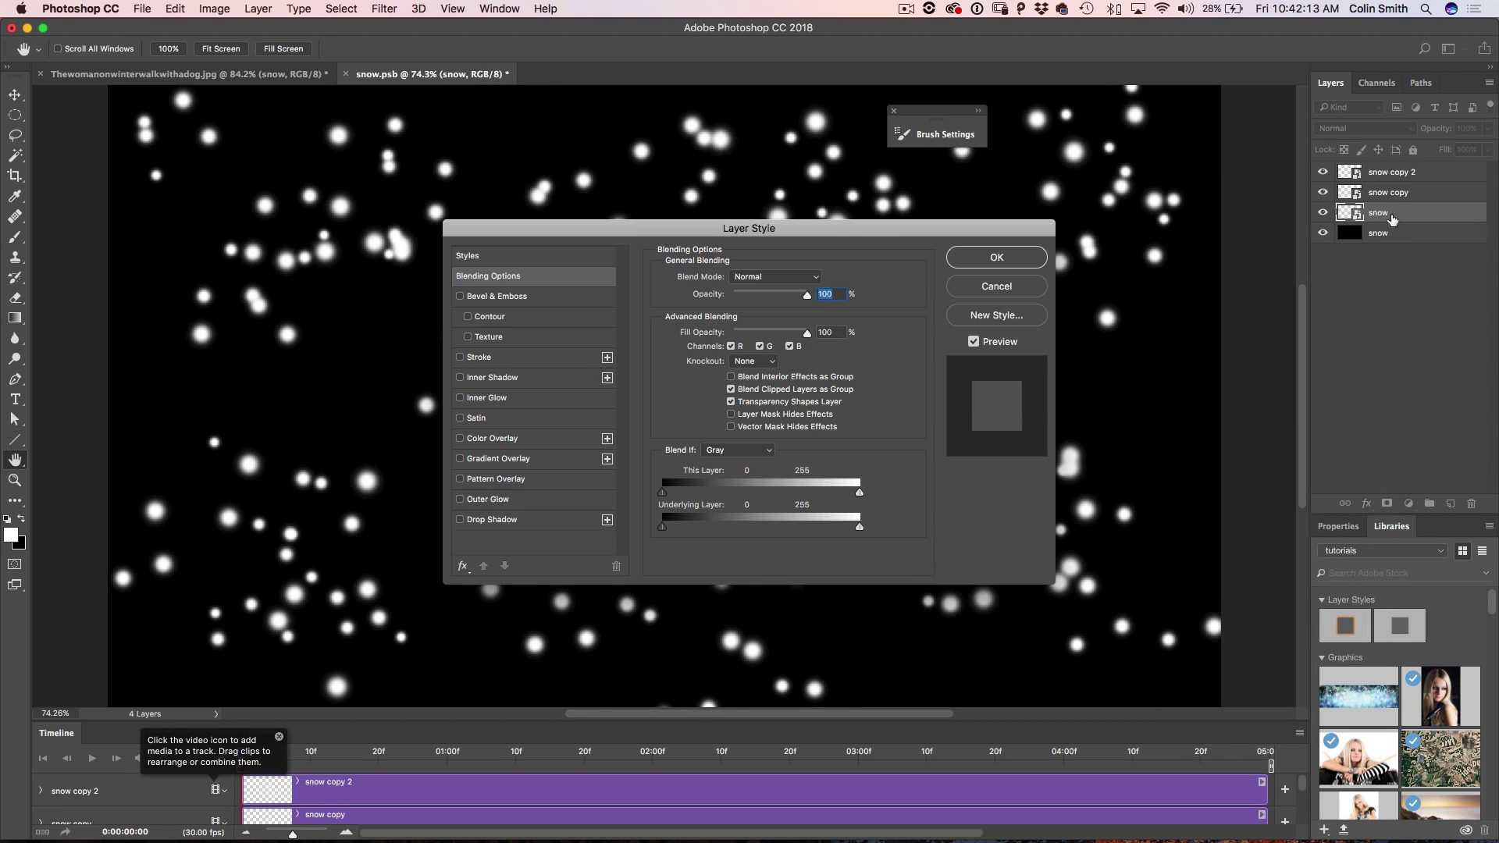
{"action": "left_click", "coordinate": [1009, 290]}
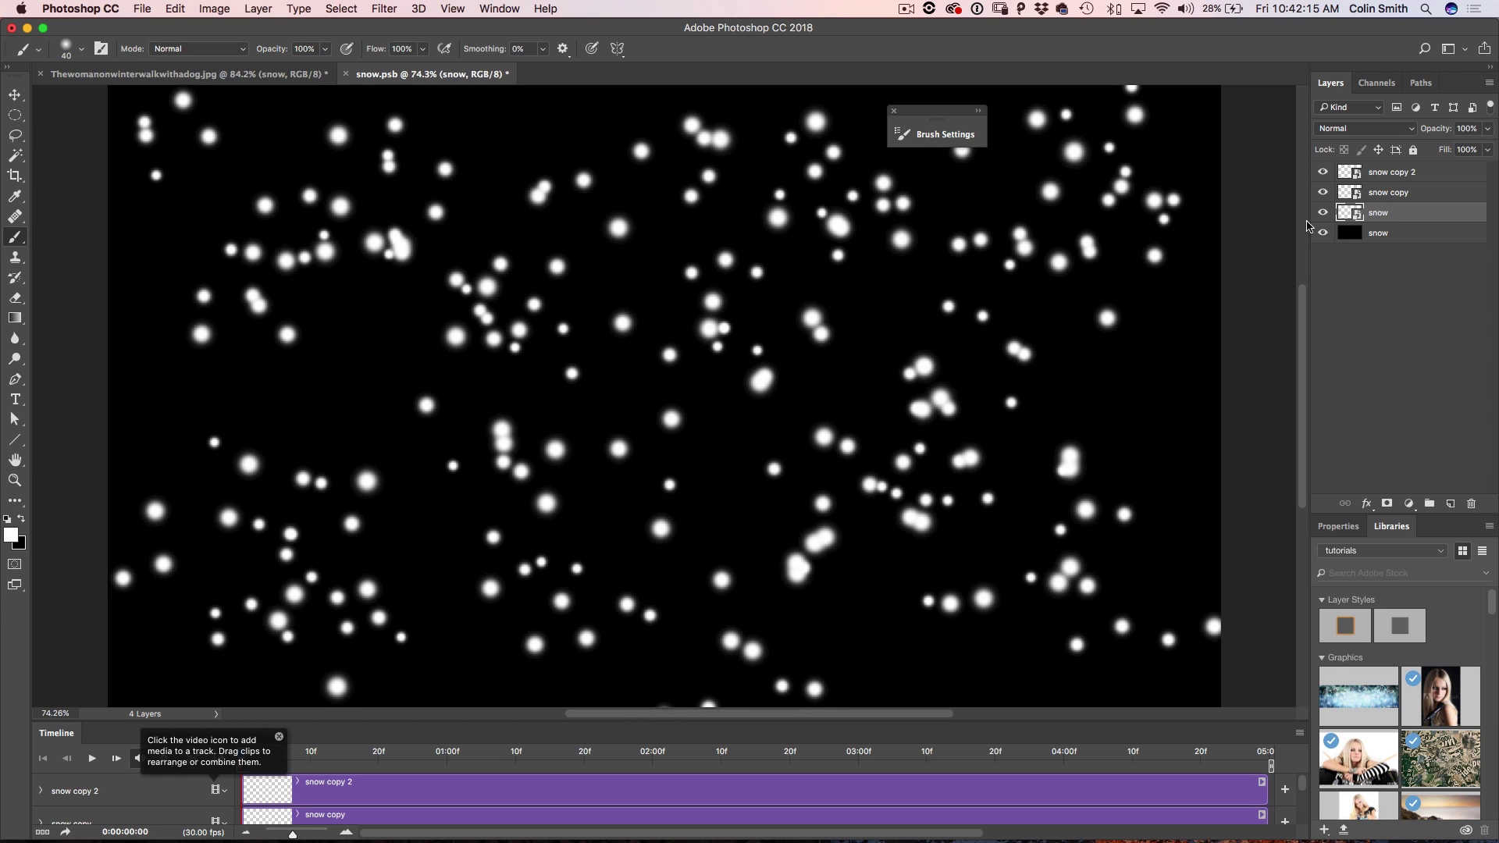
{"action": "double_click", "coordinate": [1346, 214]}
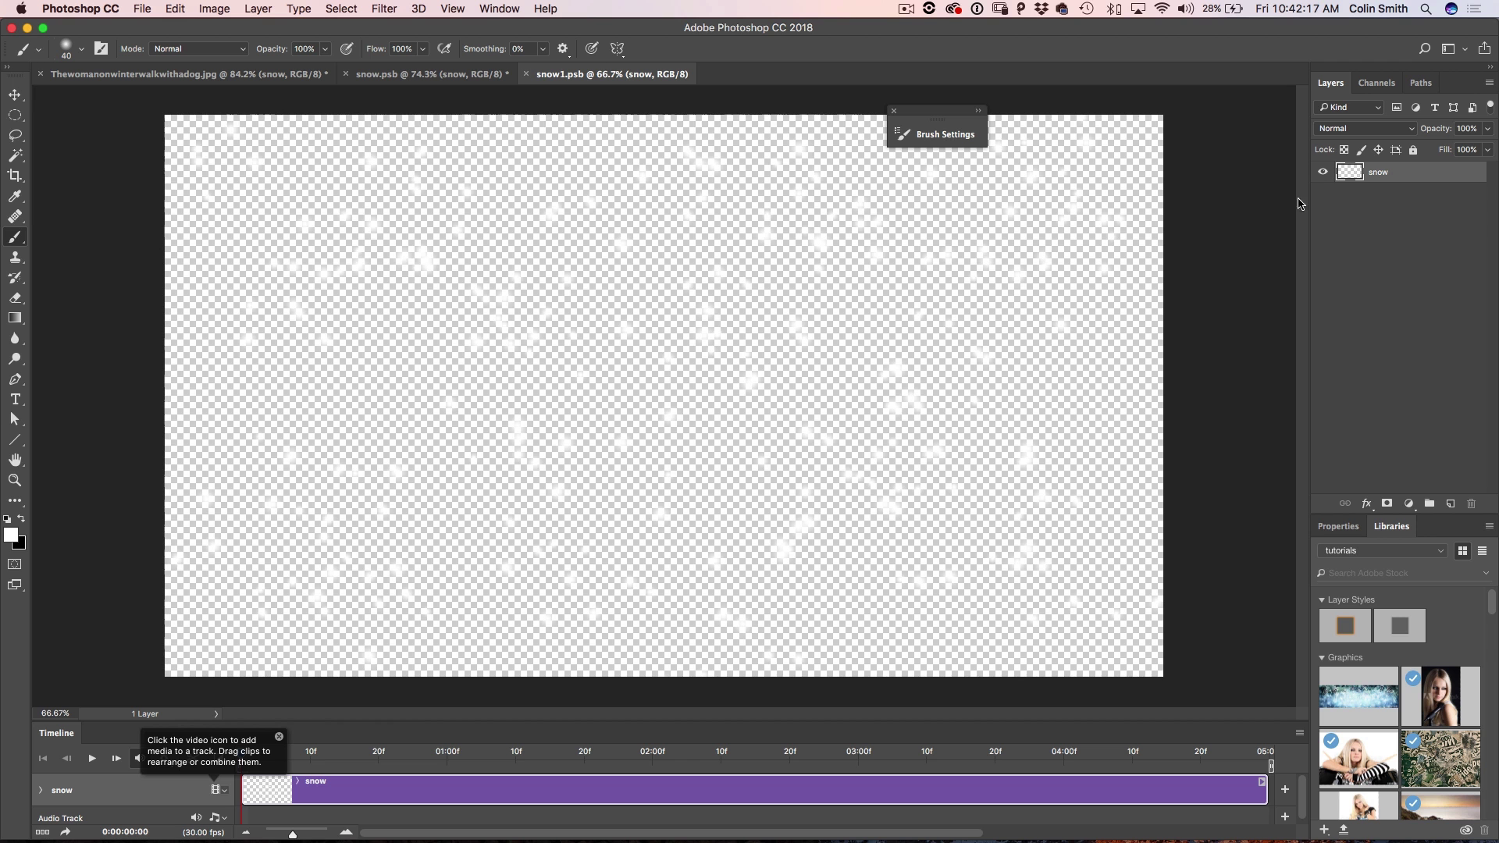
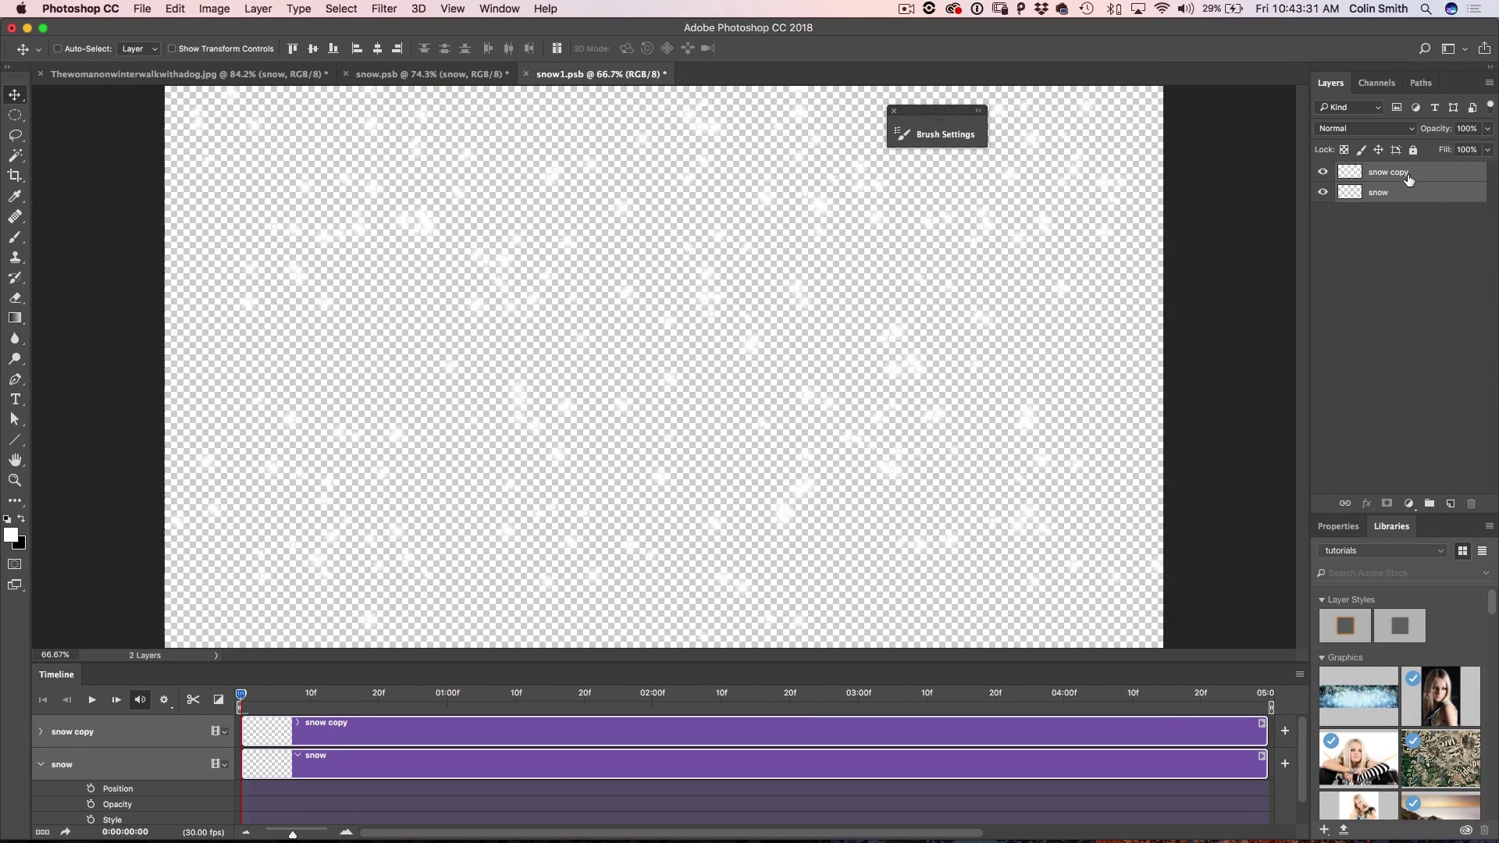
{"action": "key", "text": "super+e"}
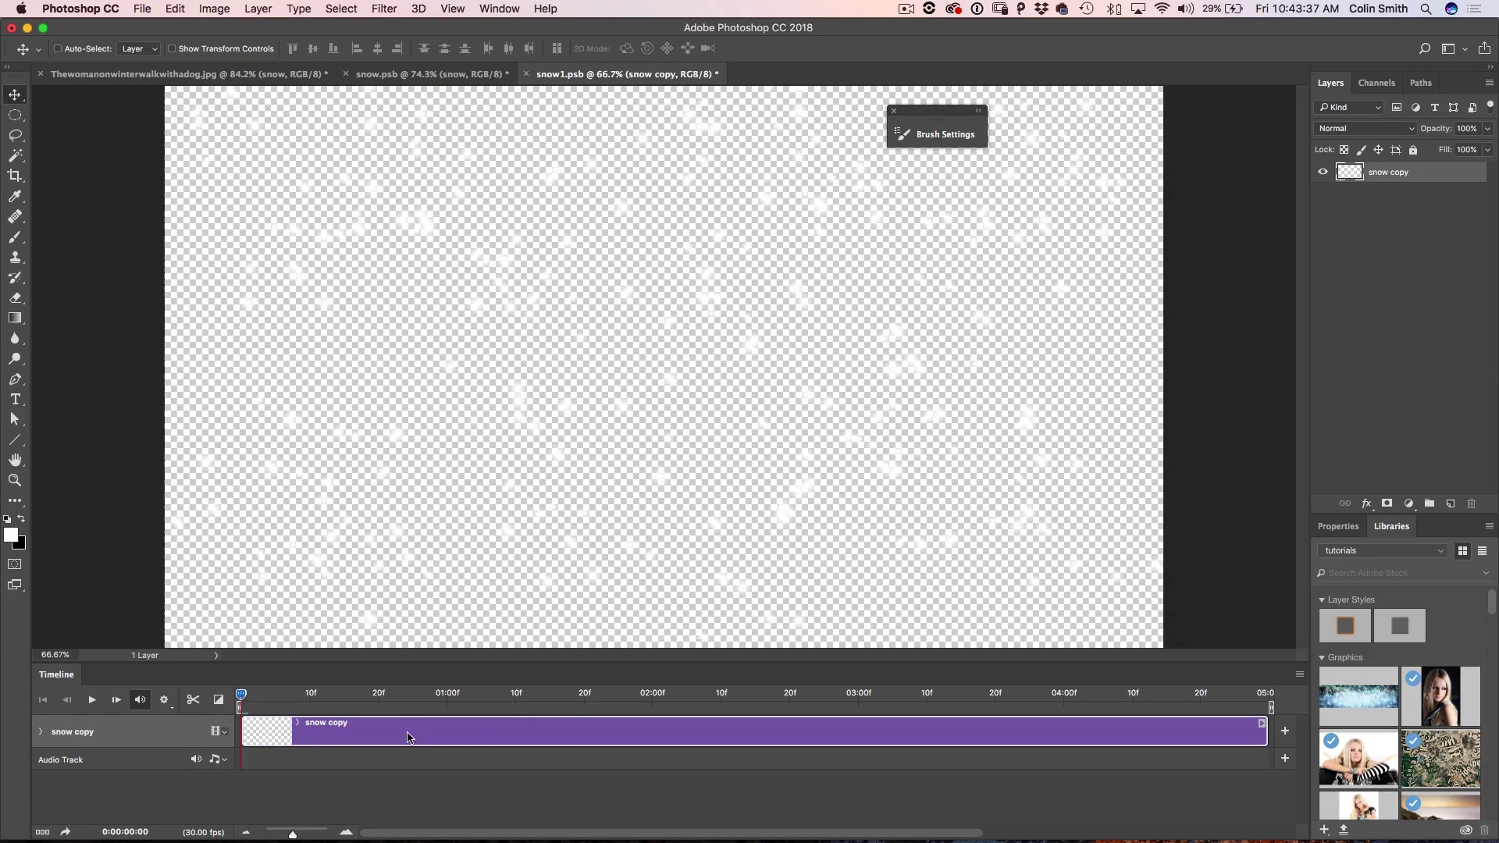
Animate the merged snow layer falling with Position keyframes at the first frame and at 0:00:04:29, shifting the snow downward at the end
{"action": "left_click", "coordinate": [41, 734]}
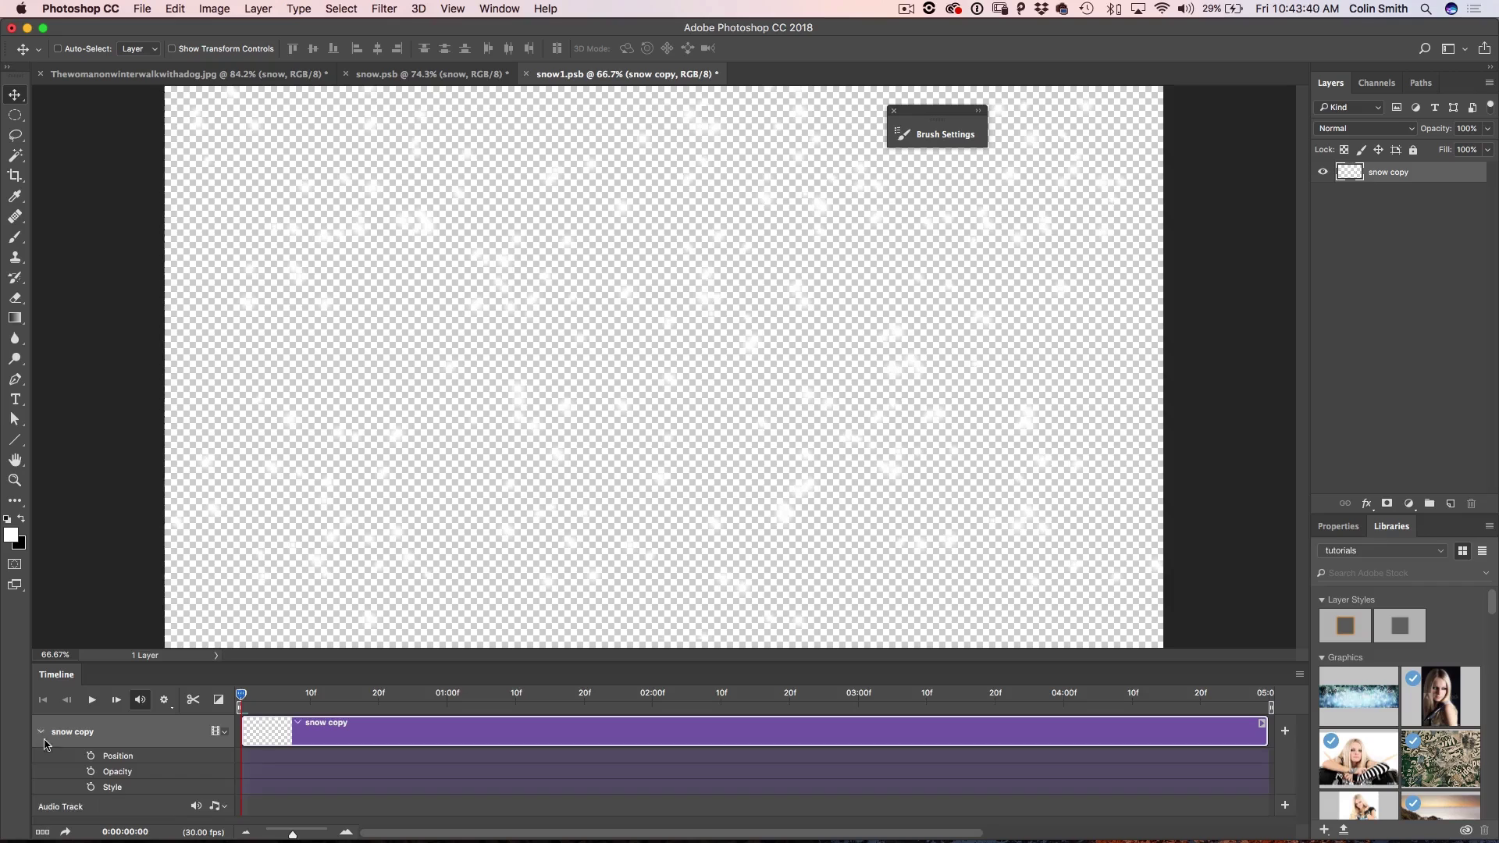
{"action": "left_click", "coordinate": [92, 756]}
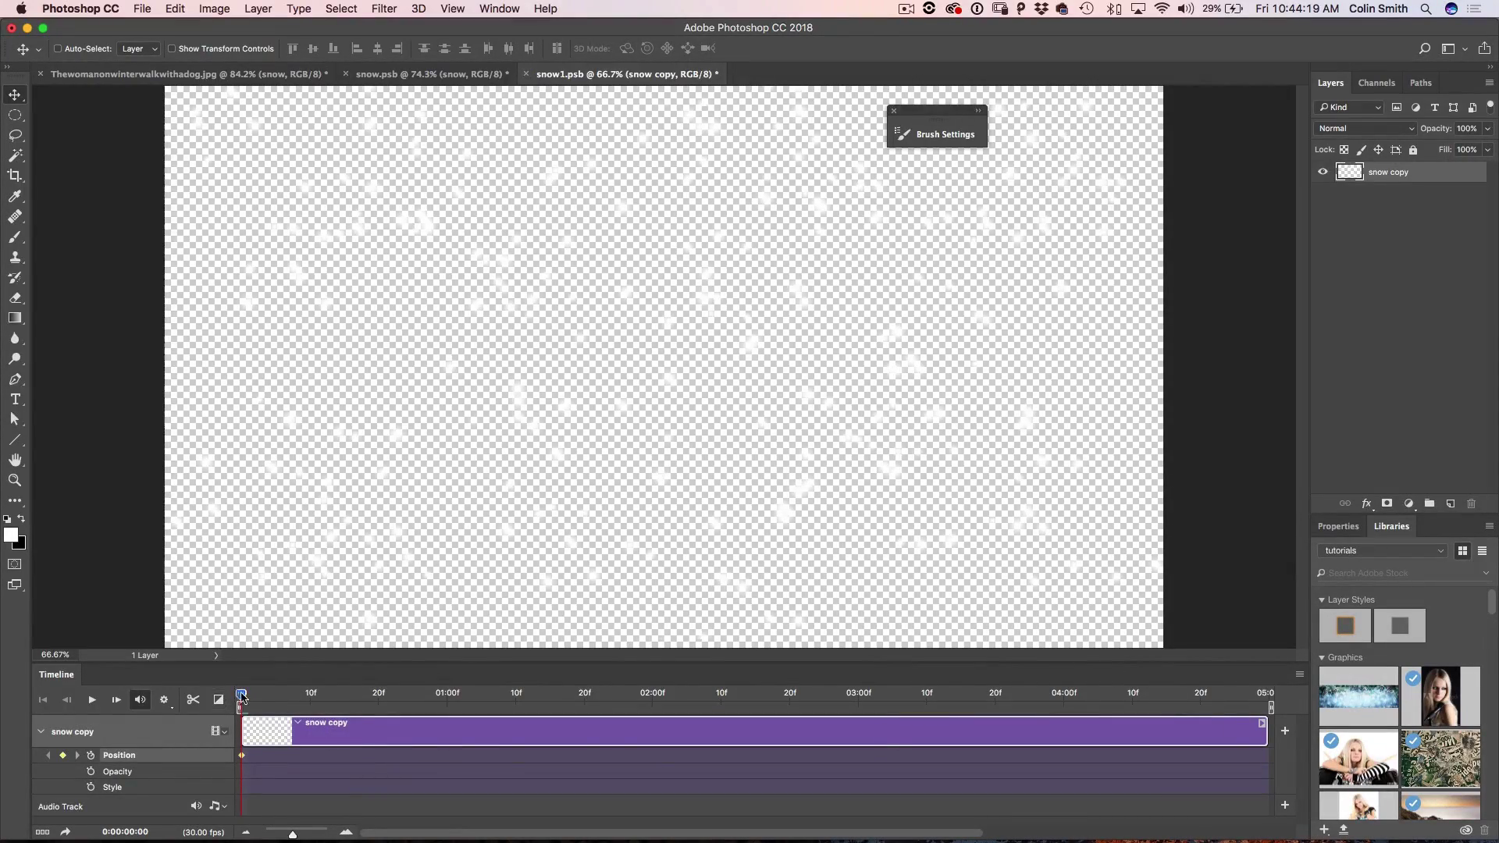
{"action": "left_click_drag", "start_coordinate": [244, 699], "coordinate": [1267, 691]}
{"action": "left_click_drag", "start_coordinate": [638, 151], "coordinate": [715, 584]}
{"action": "left_click_drag", "start_coordinate": [723, 149], "coordinate": [720, 242]}
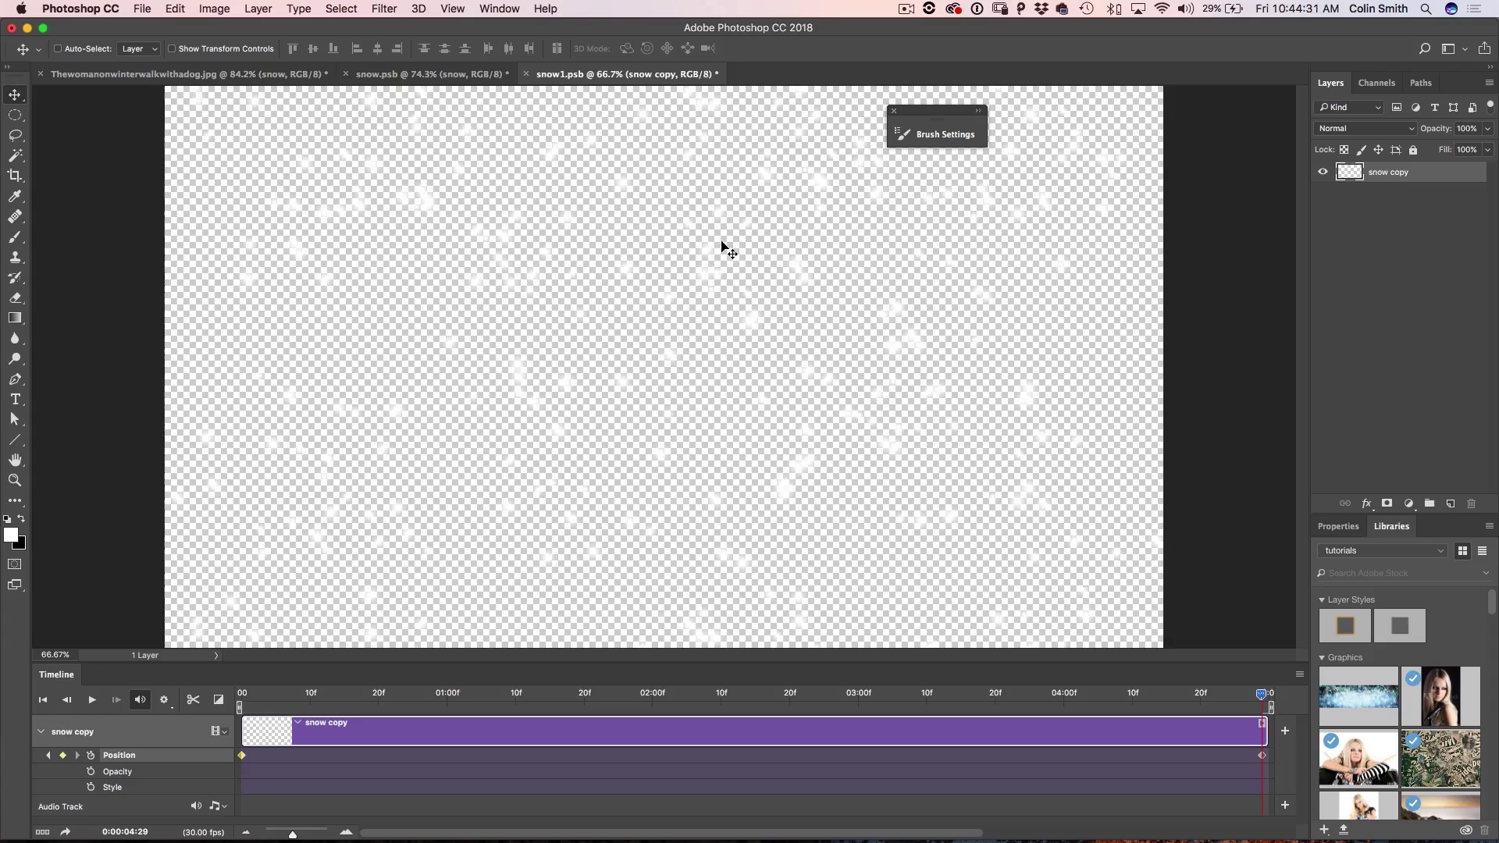
Preview the falling motion across the timeline, then save and close the snow1.psb smart object
{"action": "left_click_drag", "start_coordinate": [1262, 697], "coordinate": [350, 695]}
{"action": "key", "text": "space"}
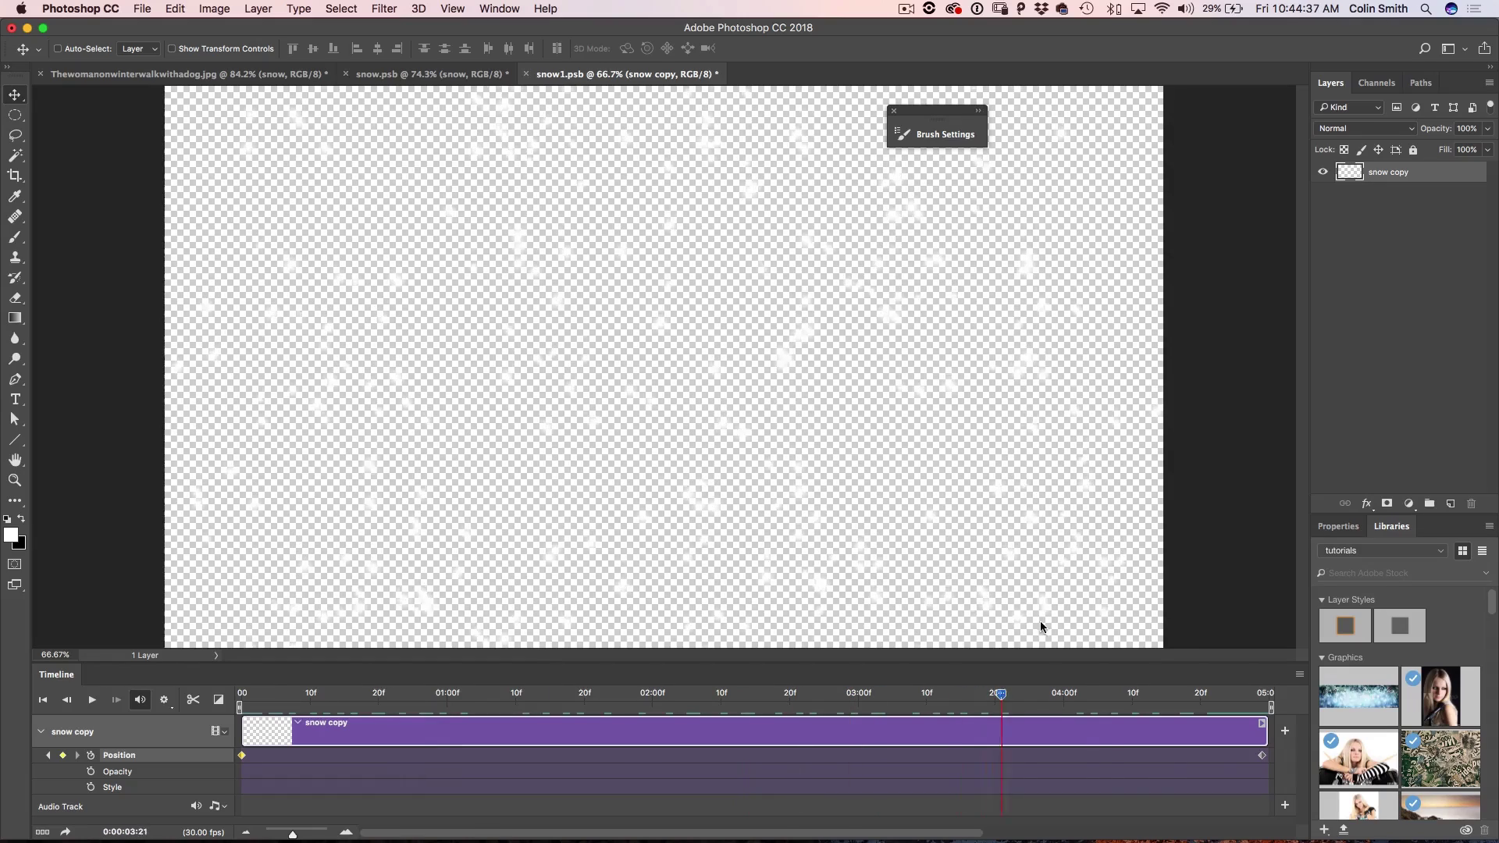
{"action": "scroll", "coordinate": [624, 702], "scroll_direction": "right", "scroll_amount": 2}
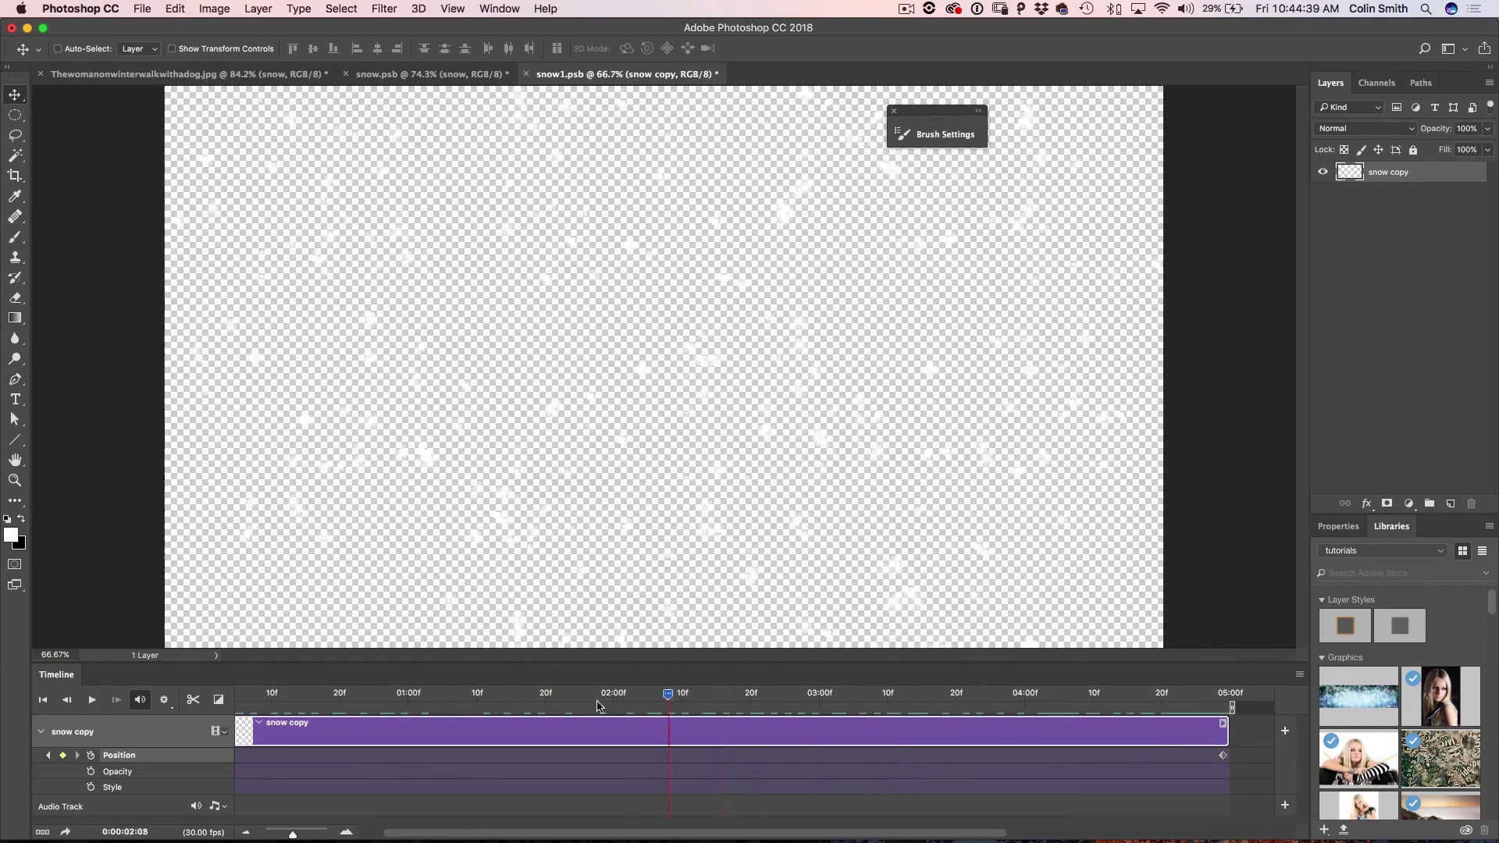
{"action": "key", "text": "space"}
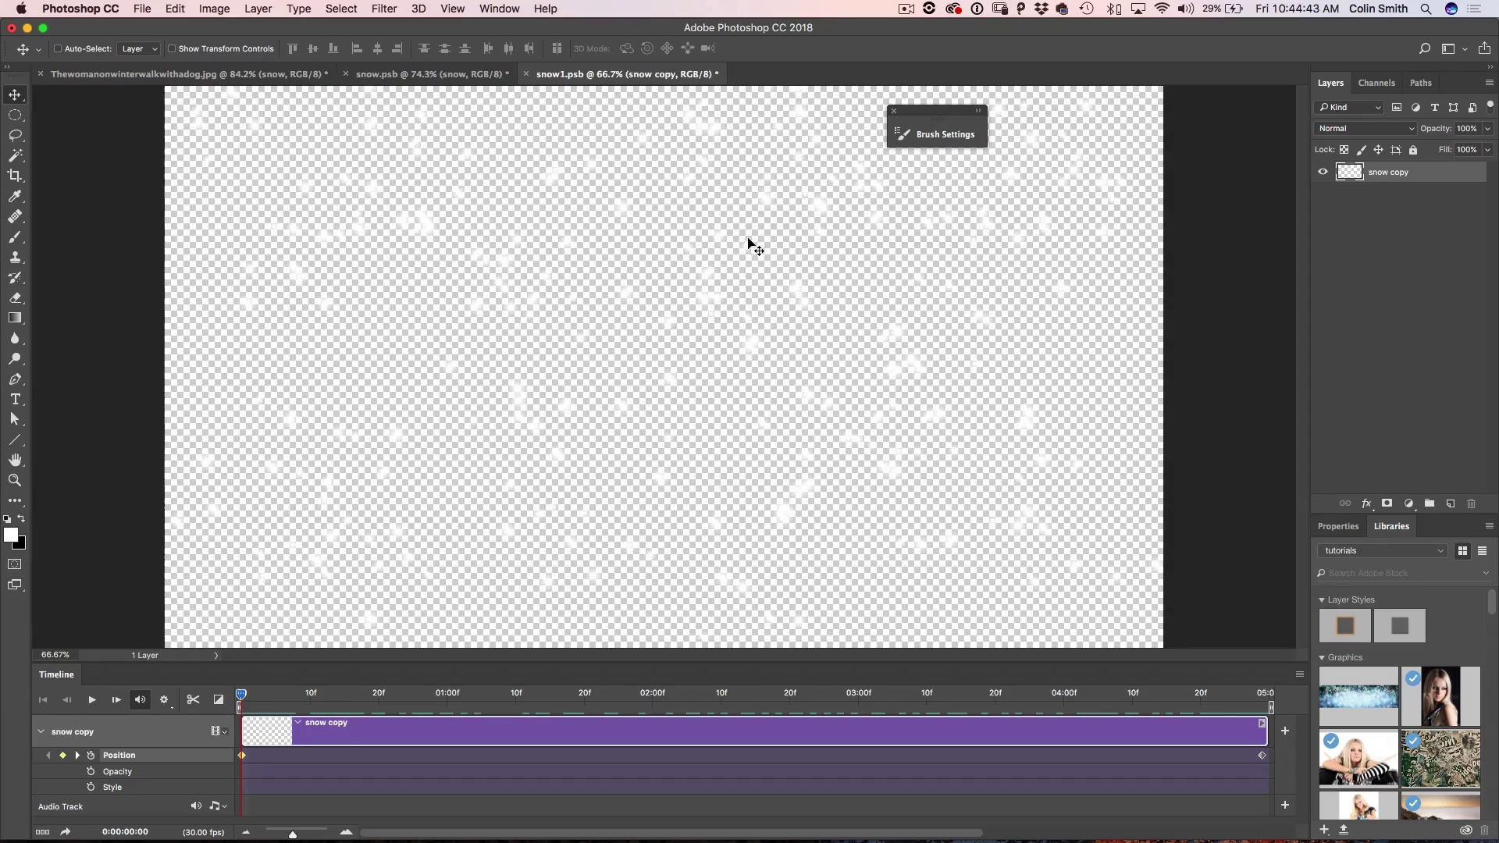
{"action": "left_click", "coordinate": [527, 74]}
{"action": "left_click", "coordinate": [869, 290]}
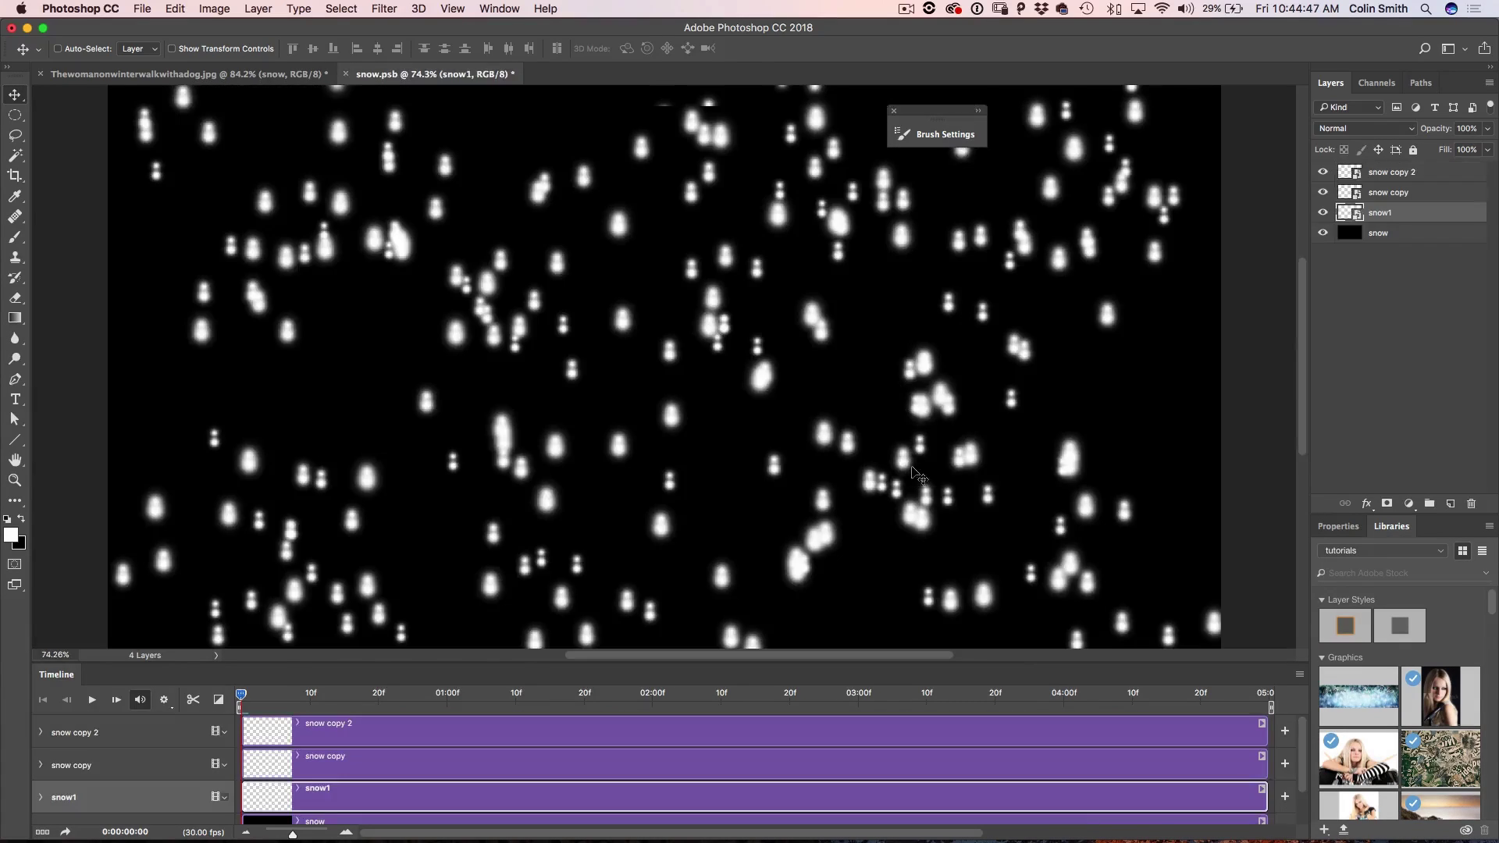
Play back the snow animation in snow.psb and return the playhead to the first frame
{"action": "key", "text": "space"}
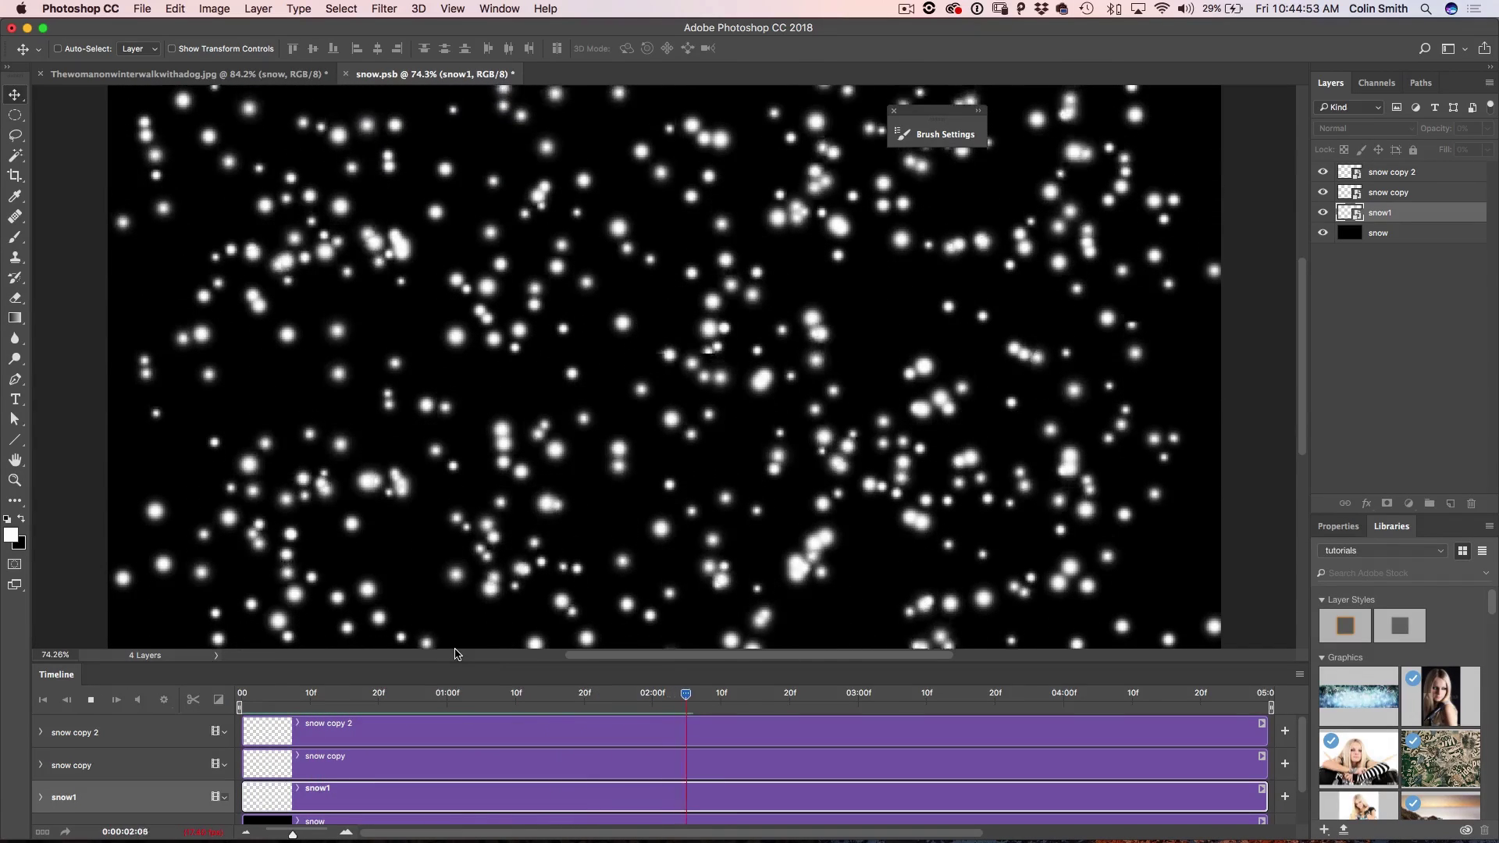
{"action": "key", "text": "space"}
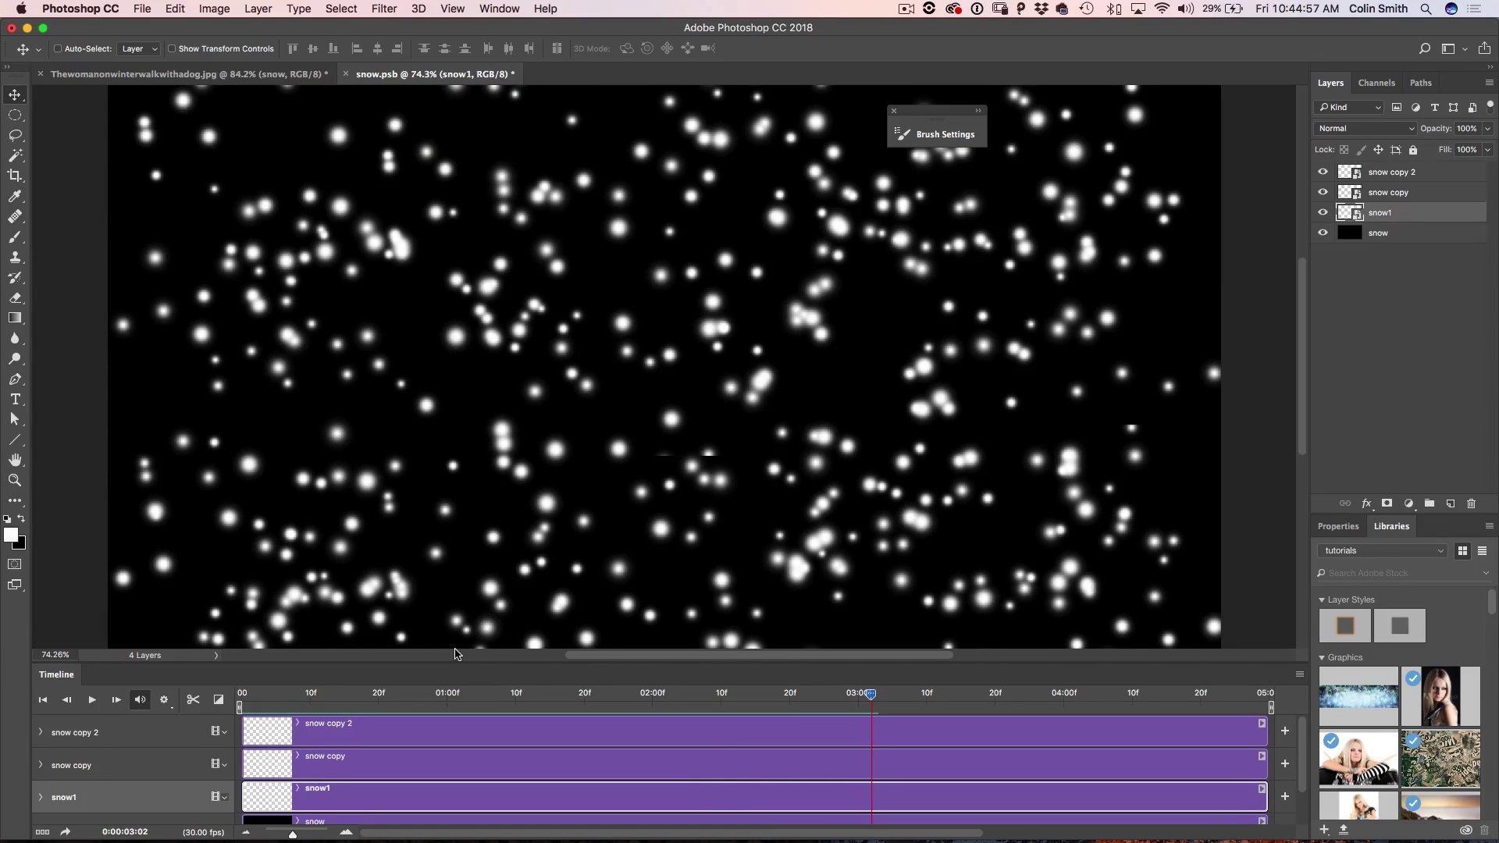
{"action": "left_click", "coordinate": [238, 705]}
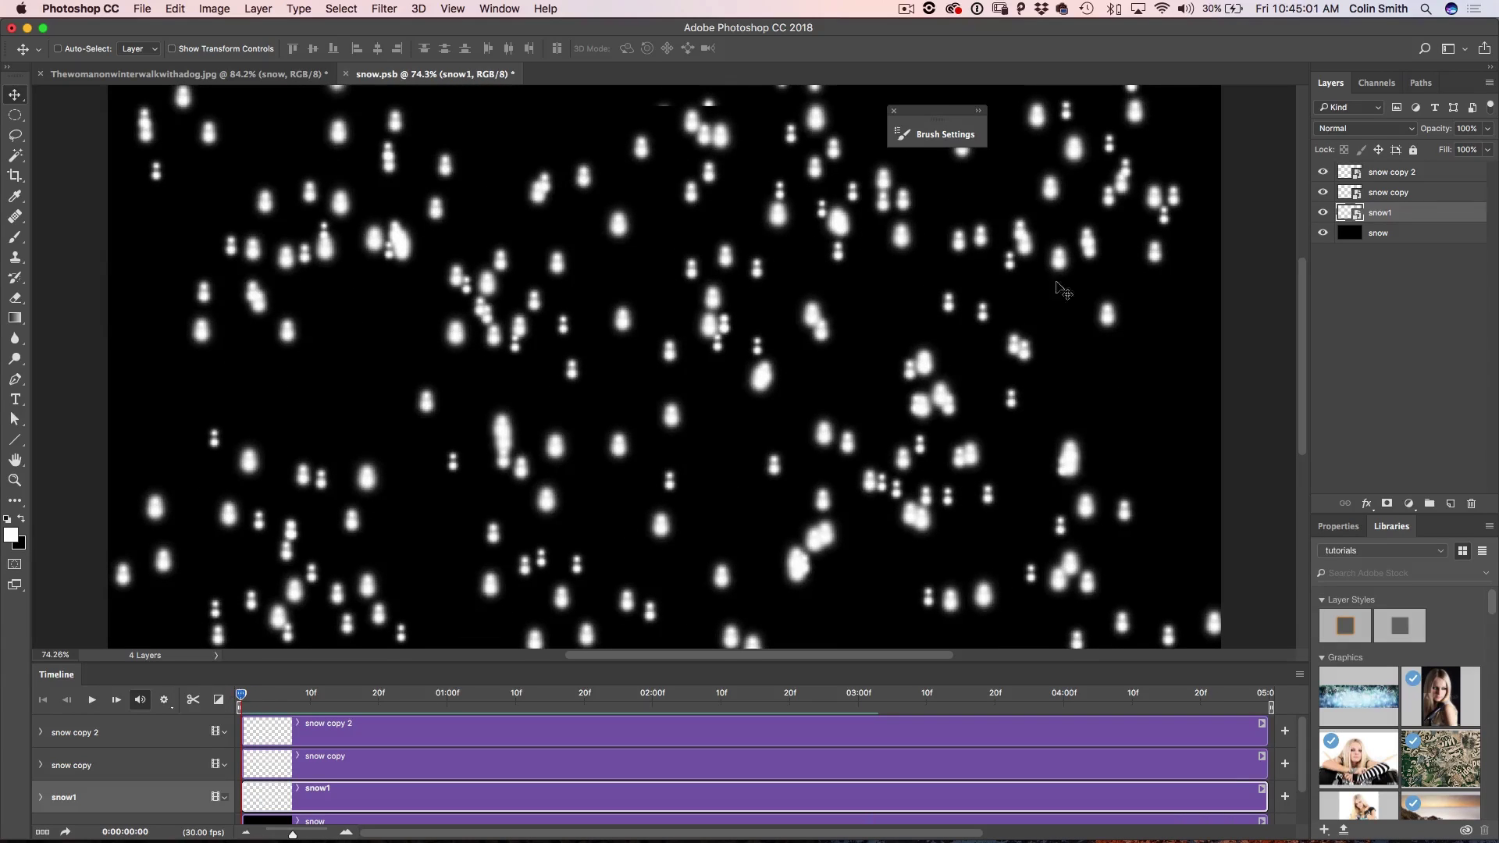
Open the snow copy smart object and scale its snowflakes to 200% in width and height
{"action": "left_click", "coordinate": [1390, 196]}
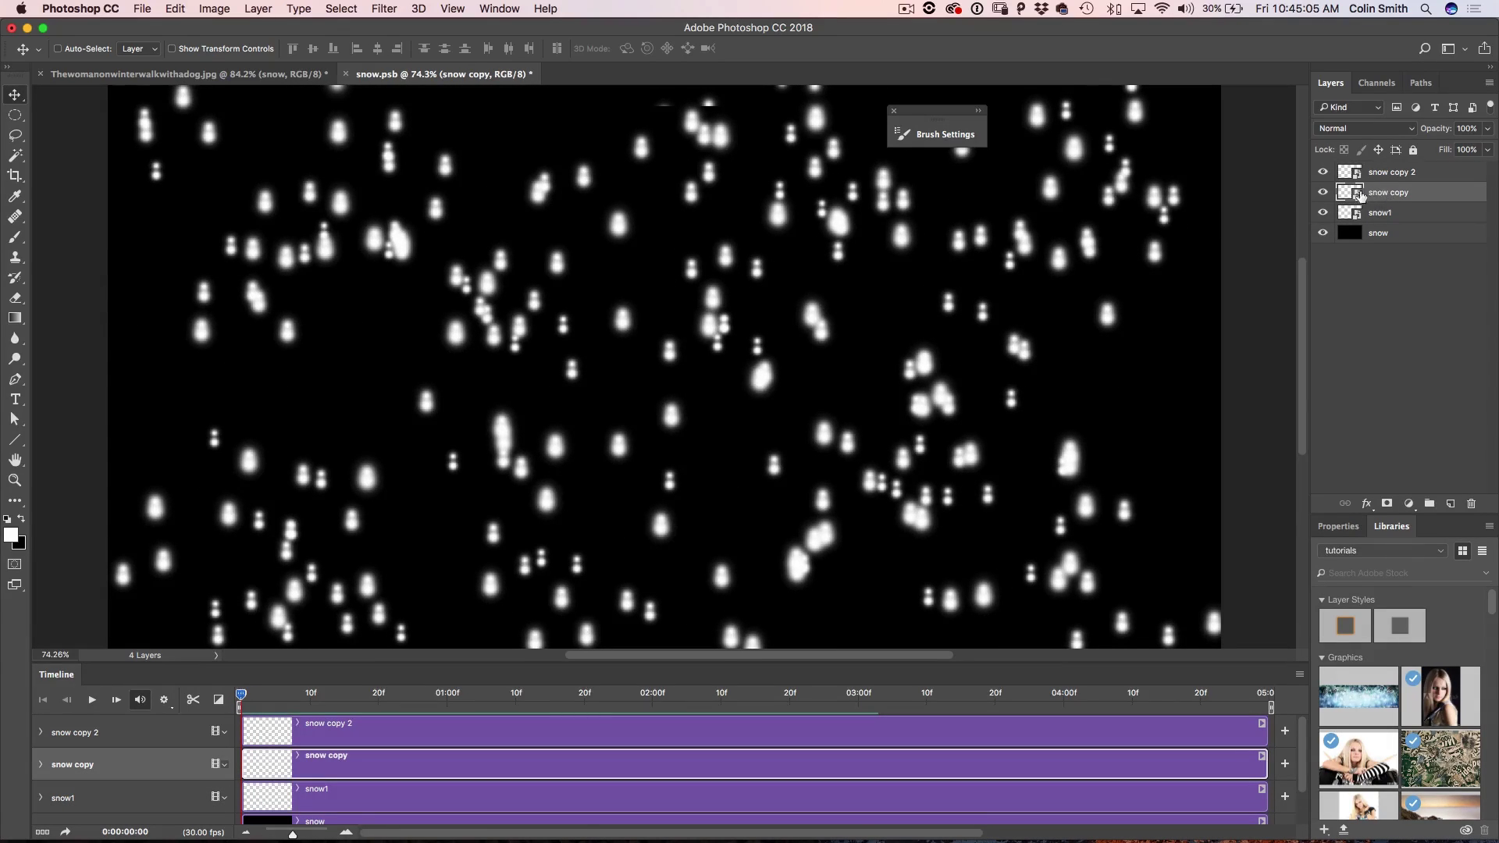
{"action": "double_click", "coordinate": [1351, 193]}
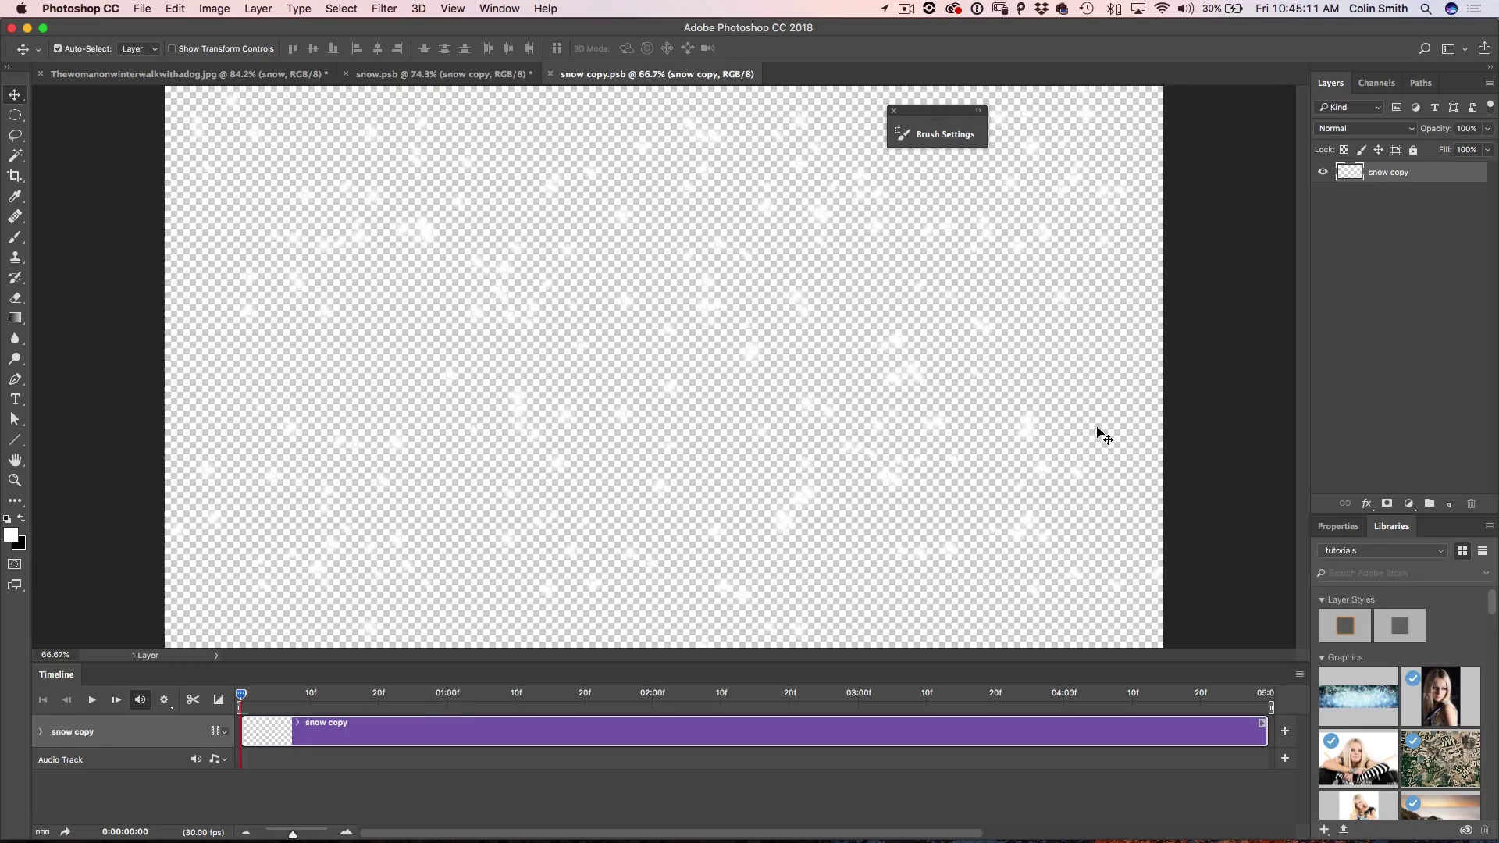
{"action": "key", "text": "super+t"}
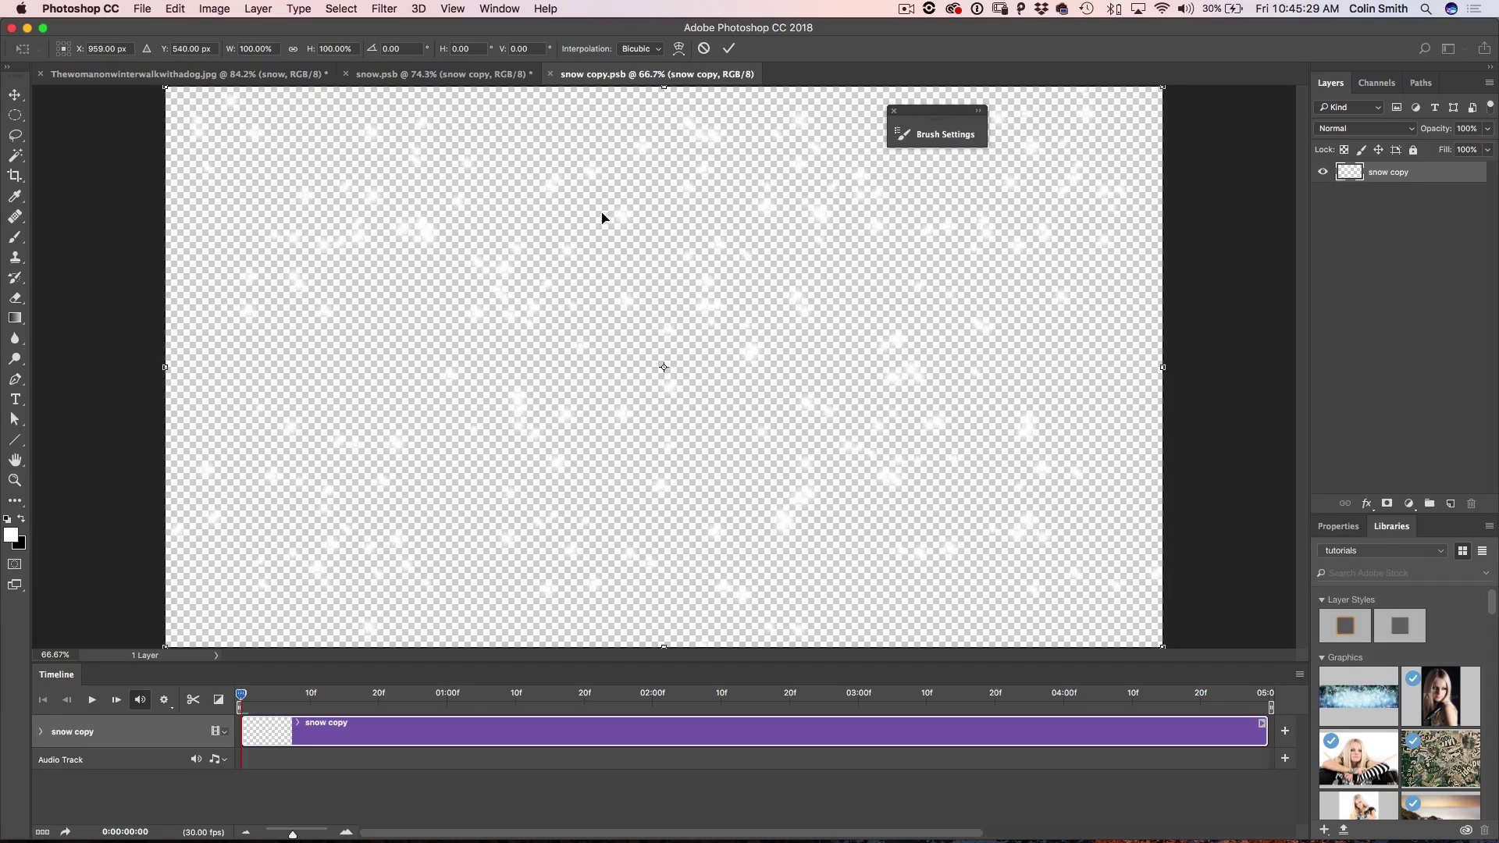
{"action": "left_click", "coordinate": [293, 48]}
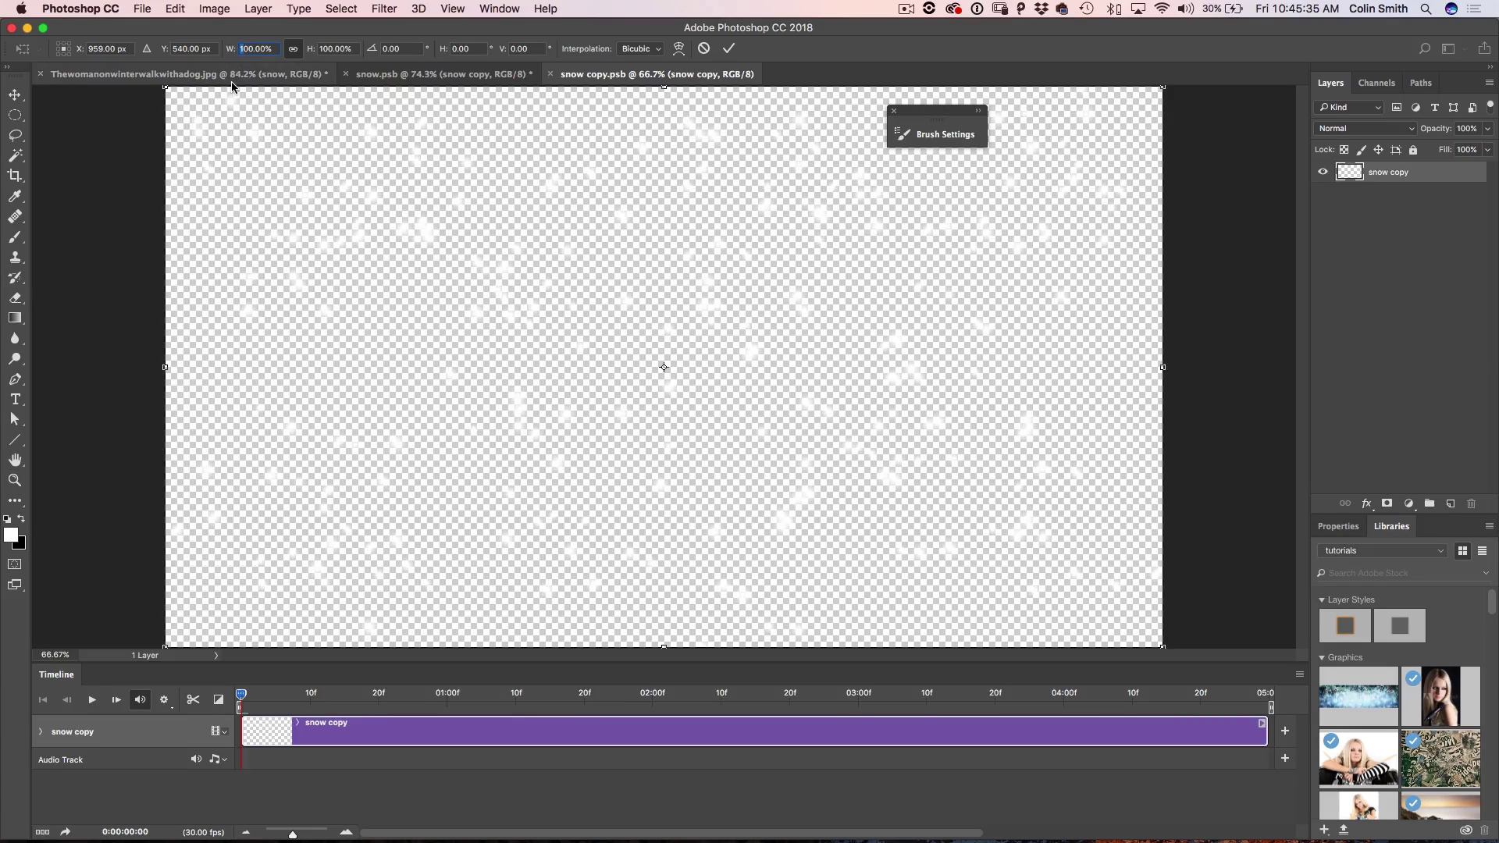
{"action": "type", "text": "200"}
{"action": "key", "text": "Return"}
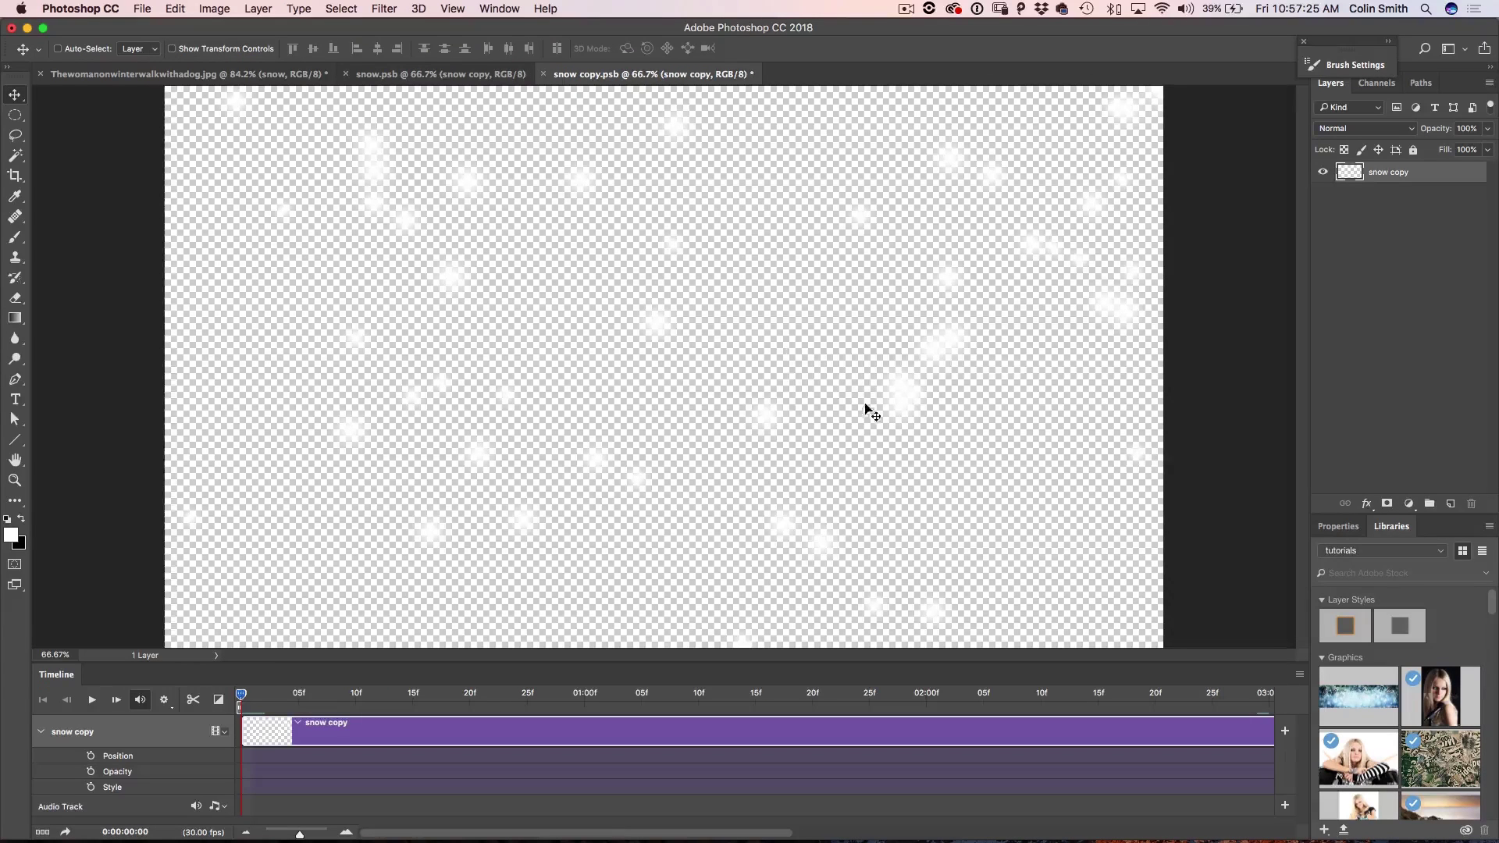
Move the enlarged snowflakes down, place a duplicate above them to extend the snow, and merge both layers
{"action": "left_click_drag", "start_coordinate": [827, 538], "coordinate": [934, 364]}
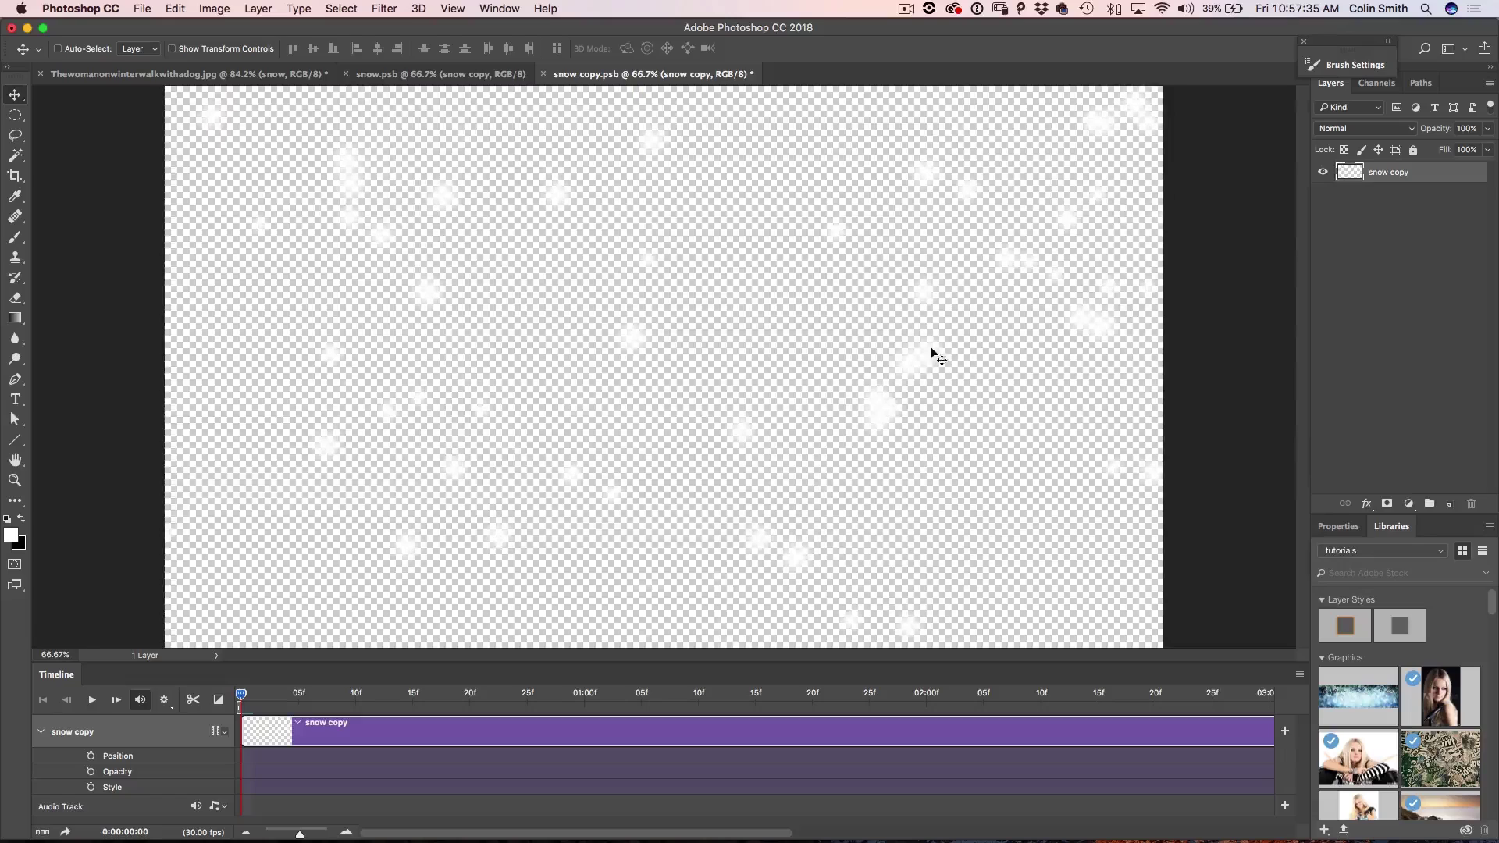
{"action": "left_click_drag", "start_coordinate": [921, 245], "coordinate": [907, 466]}
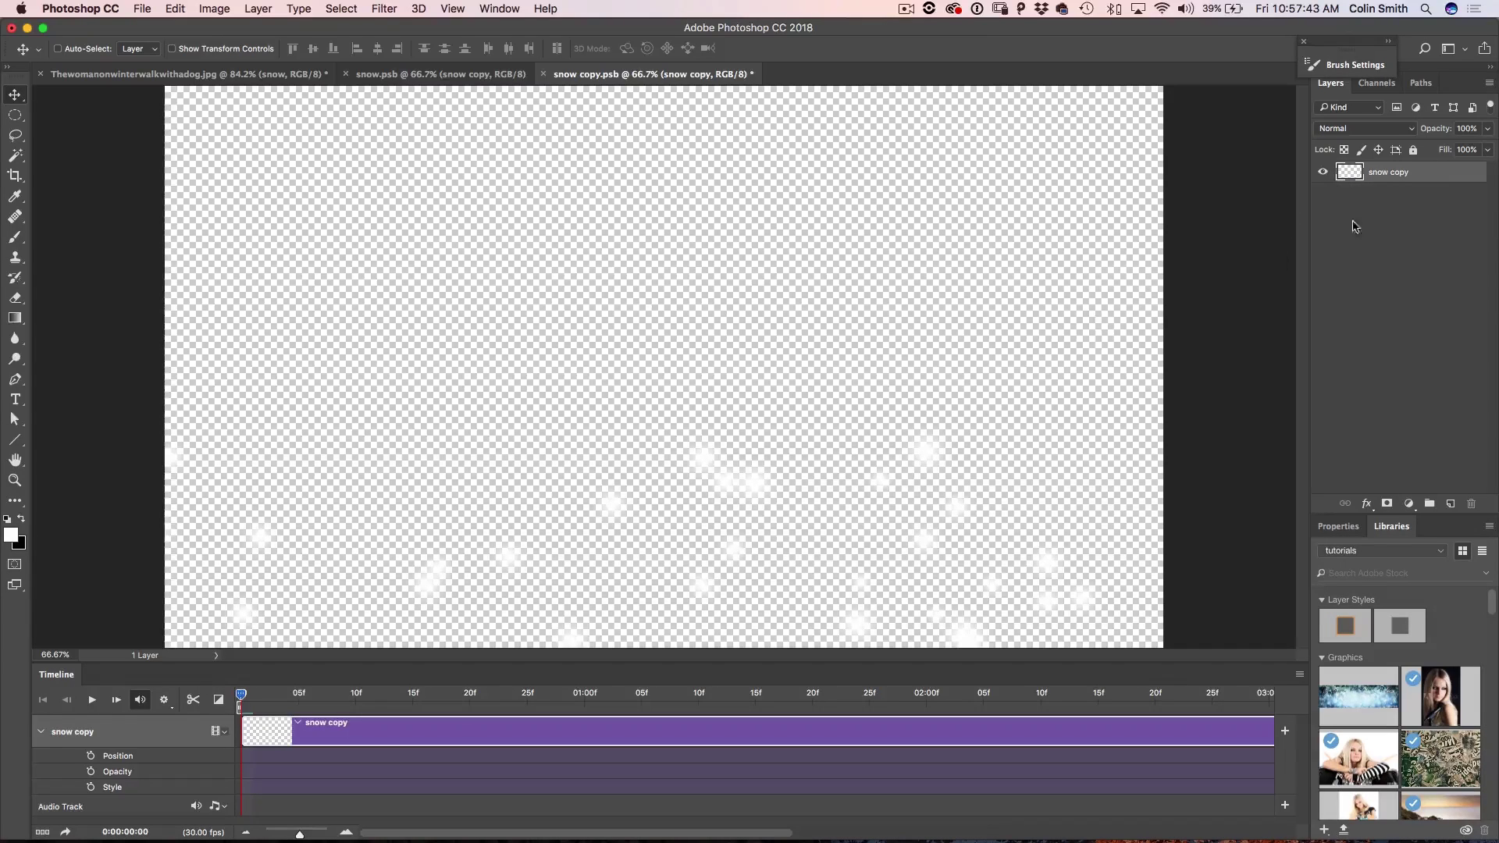
{"action": "left_click_drag", "start_coordinate": [738, 539], "coordinate": [752, 463]}
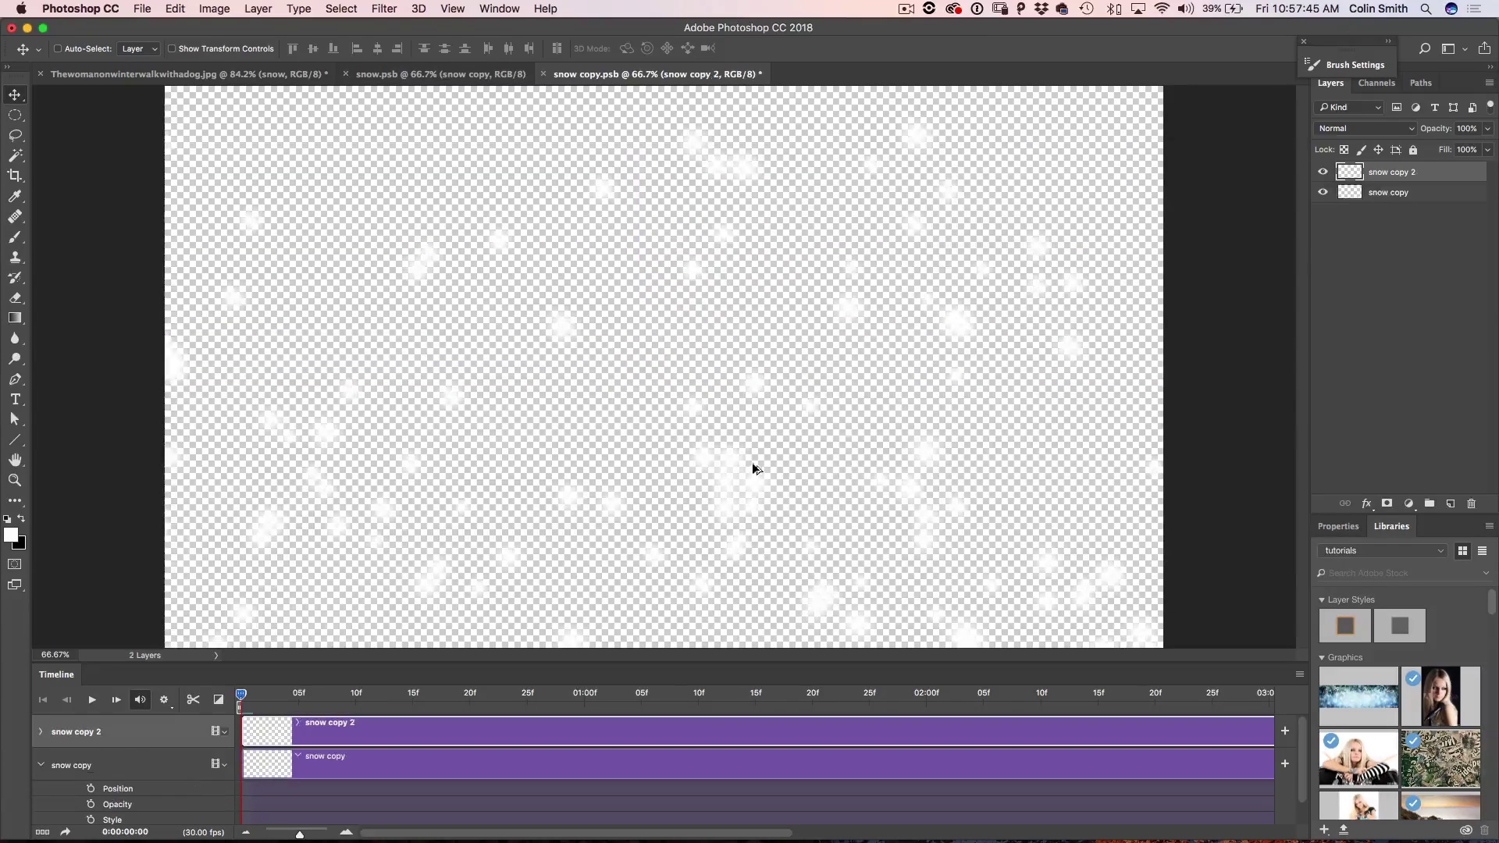
{"action": "left_click_drag", "start_coordinate": [787, 549], "coordinate": [880, 609]}
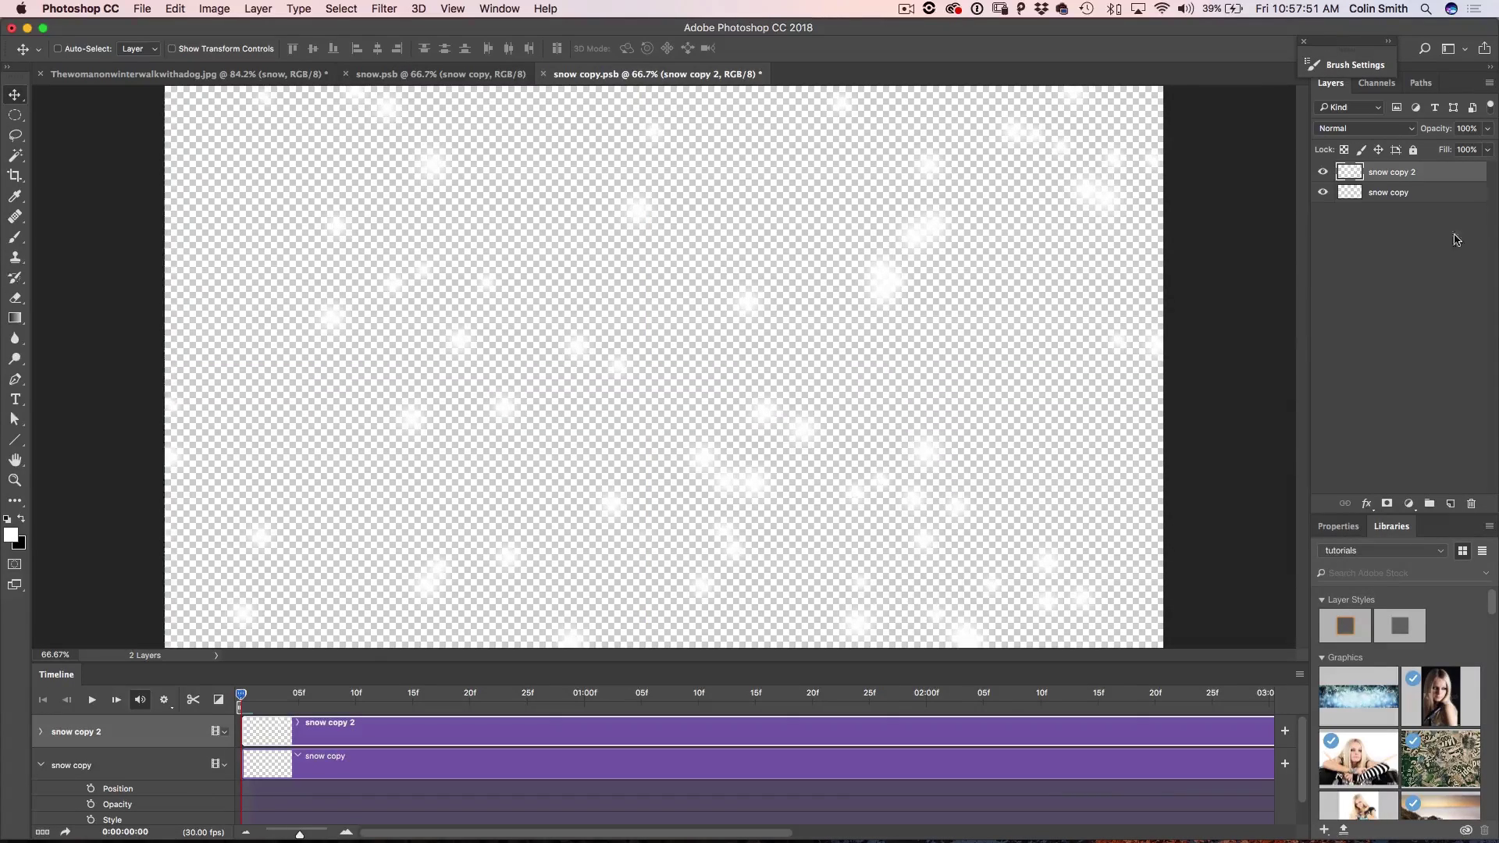
{"action": "left_click", "coordinate": [1411, 196], "text": "shift"}
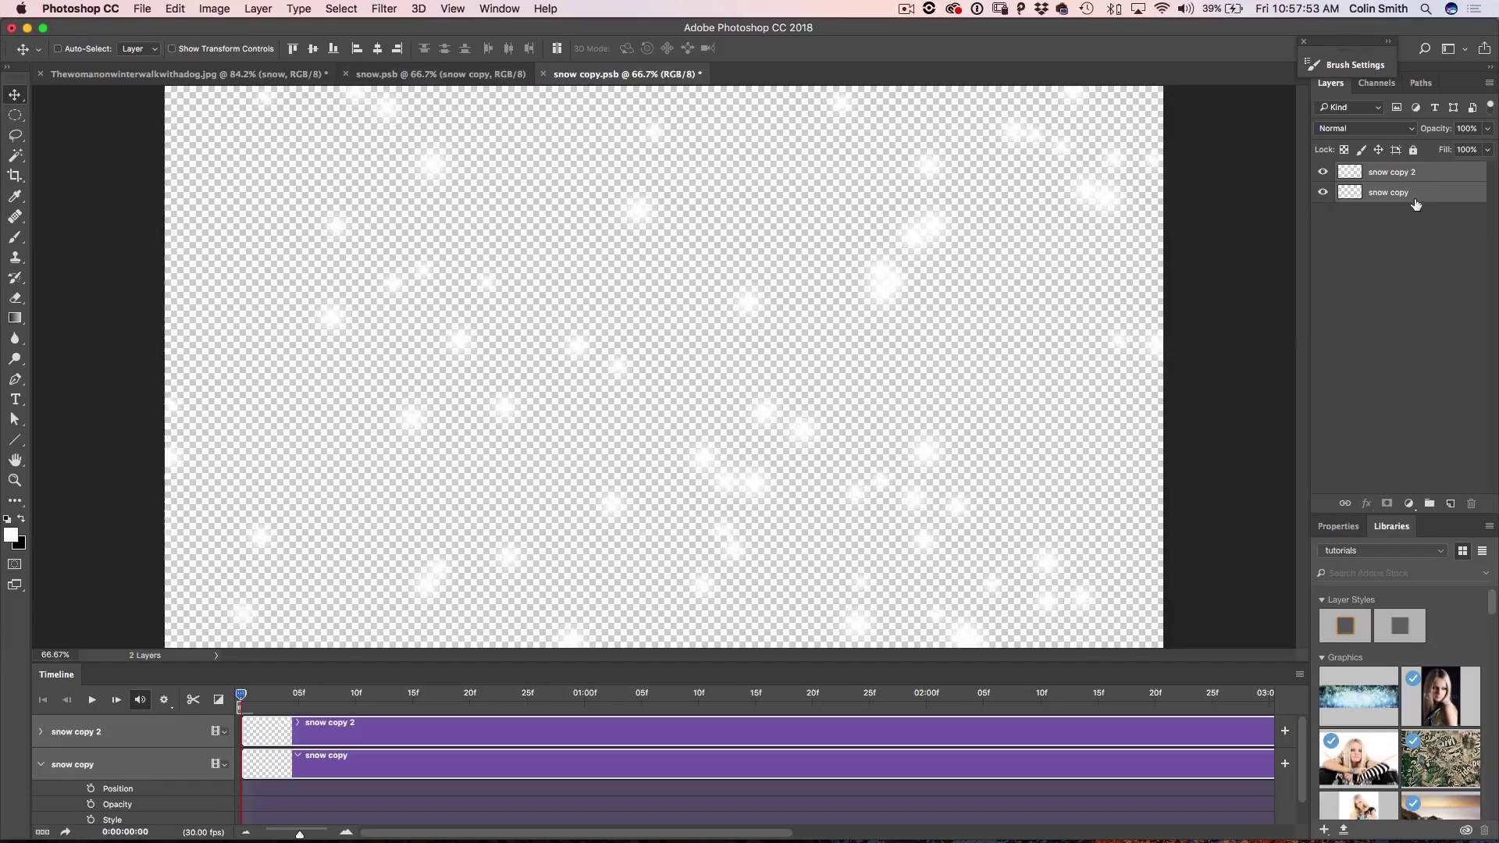
{"action": "key", "text": "super+e"}
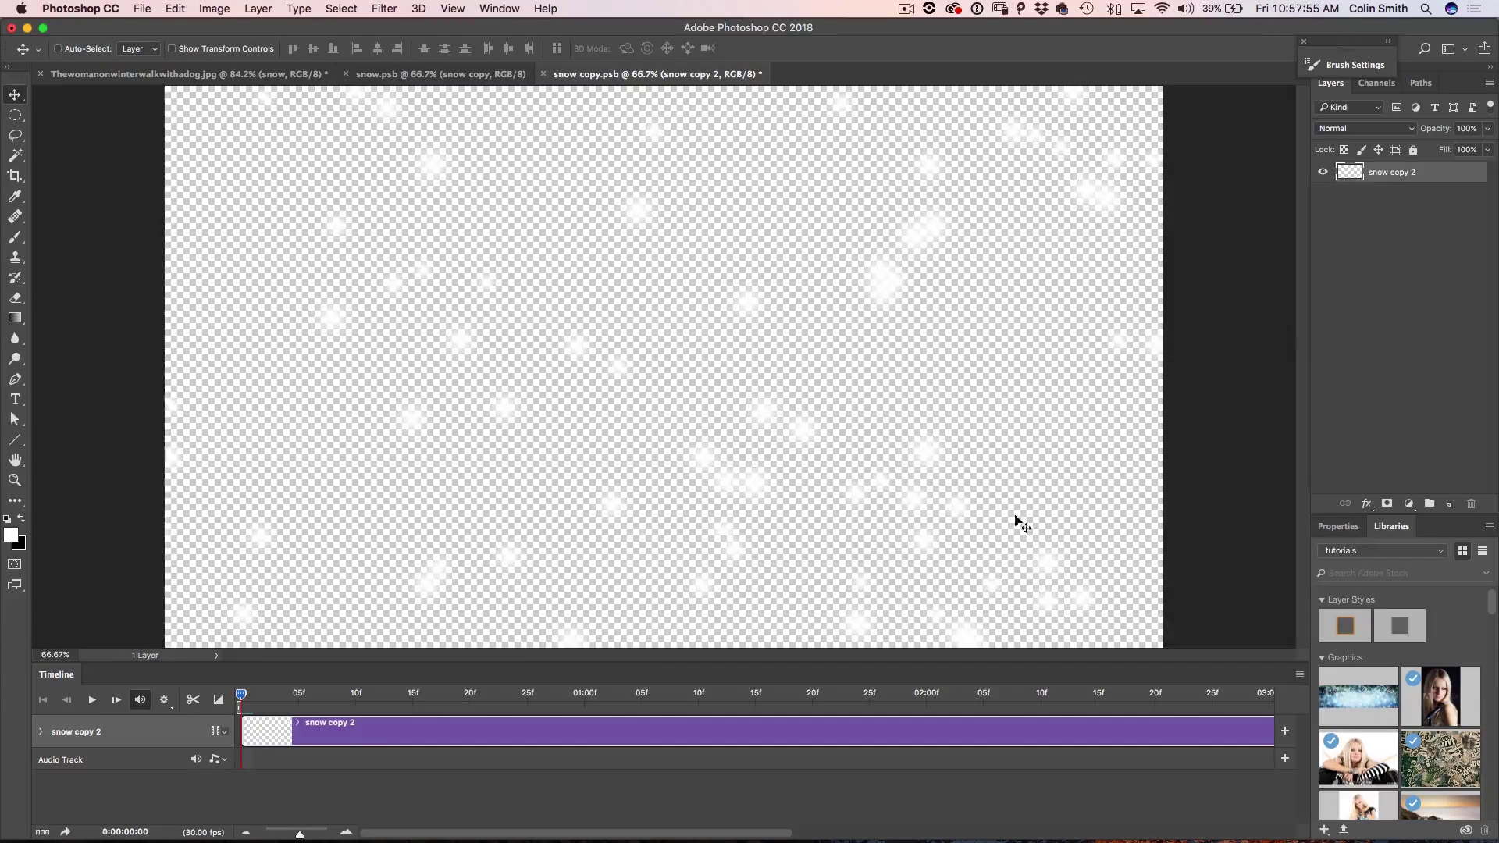
Animate the merged large snowflakes falling with Position keyframes at the first frame and 0:00:04:29, preview the motion and save the smart object
{"action": "left_click_drag", "start_coordinate": [702, 519], "coordinate": [885, 433]}
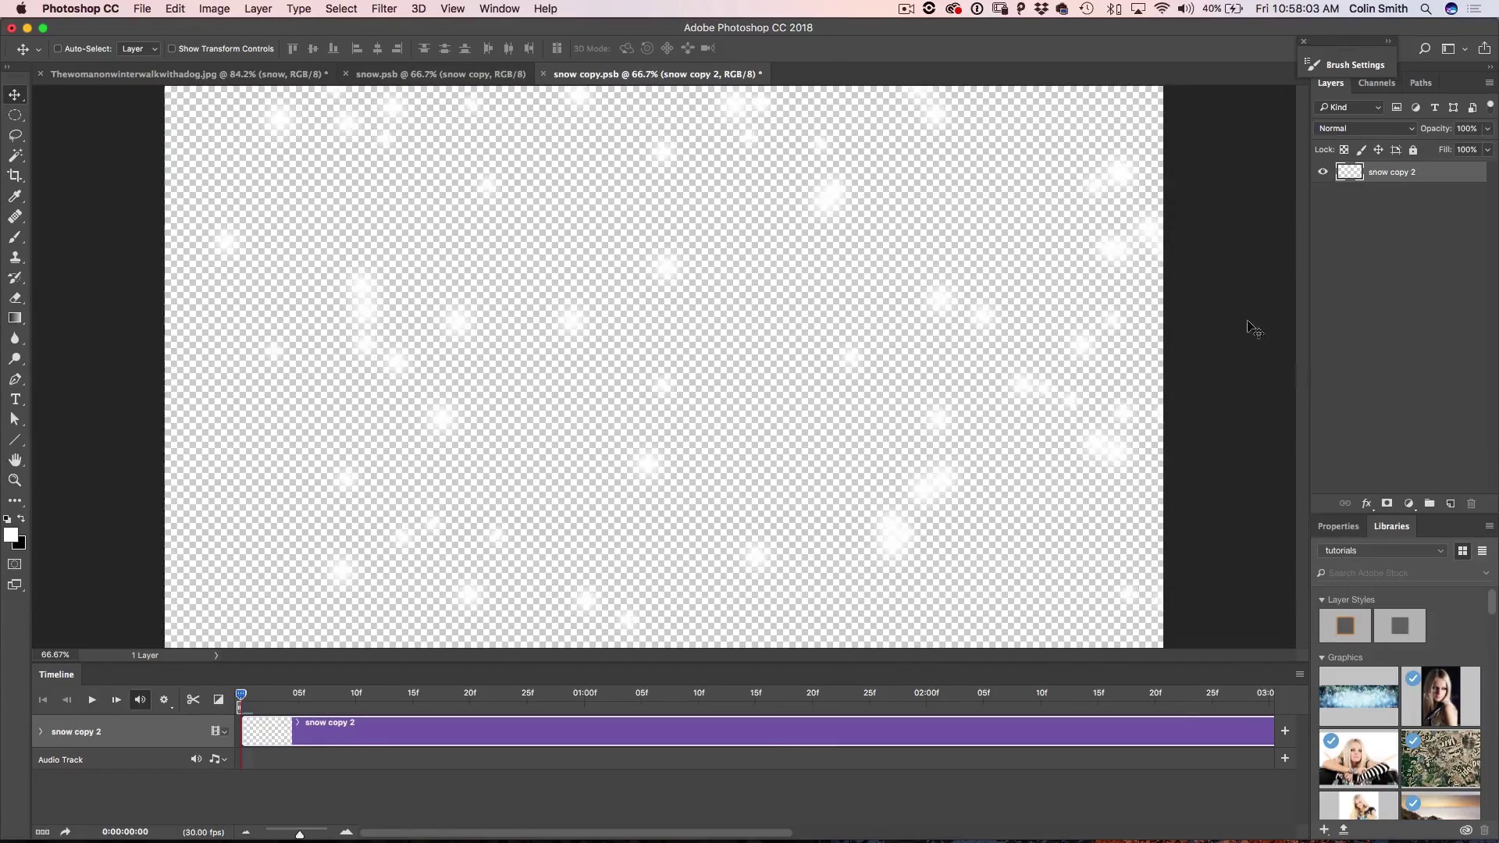
{"action": "left_click", "coordinate": [43, 732]}
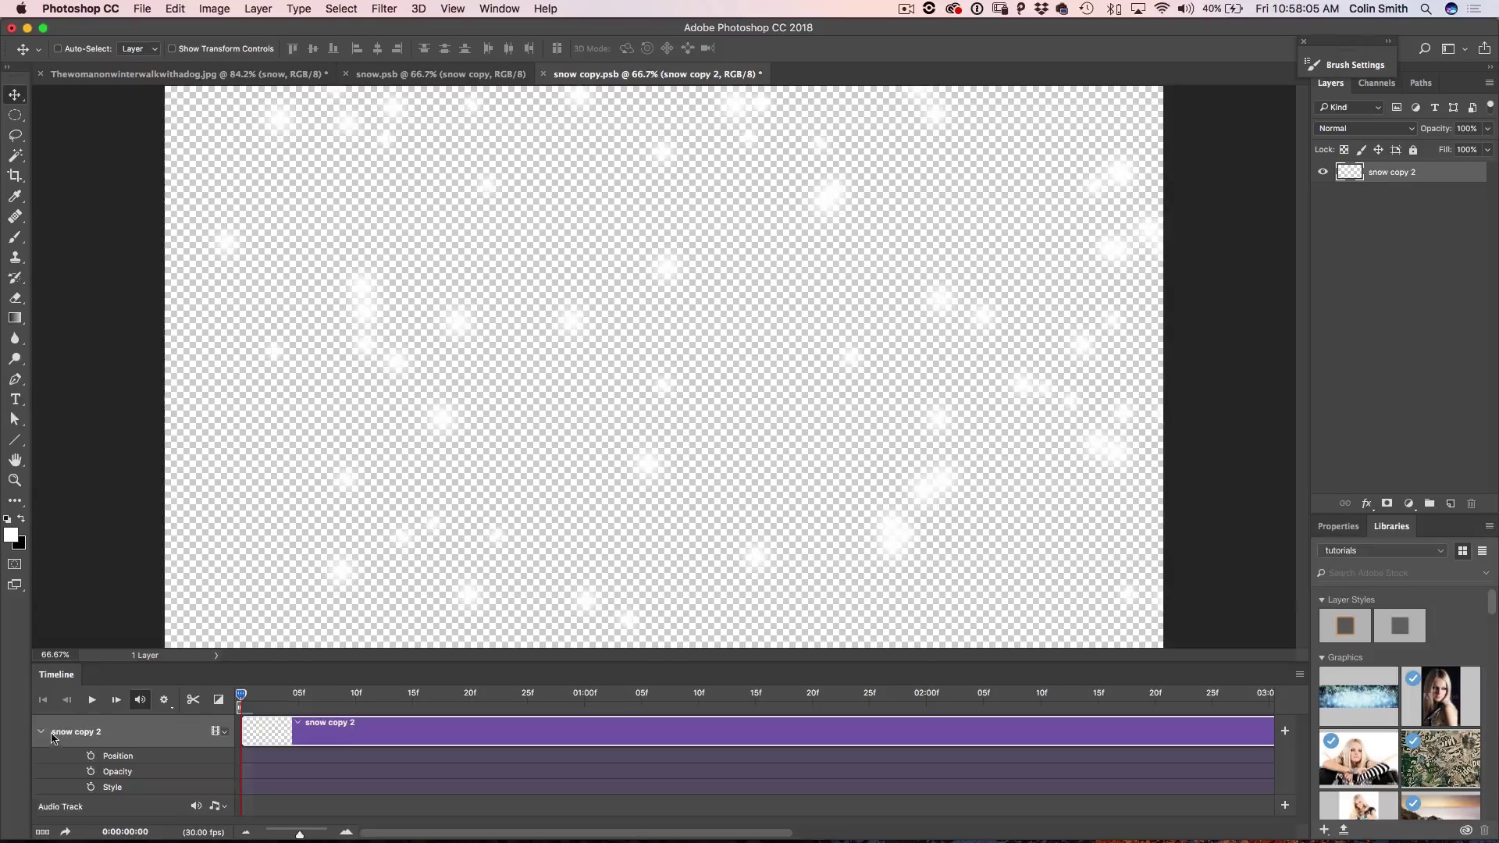
{"action": "left_click", "coordinate": [91, 756]}
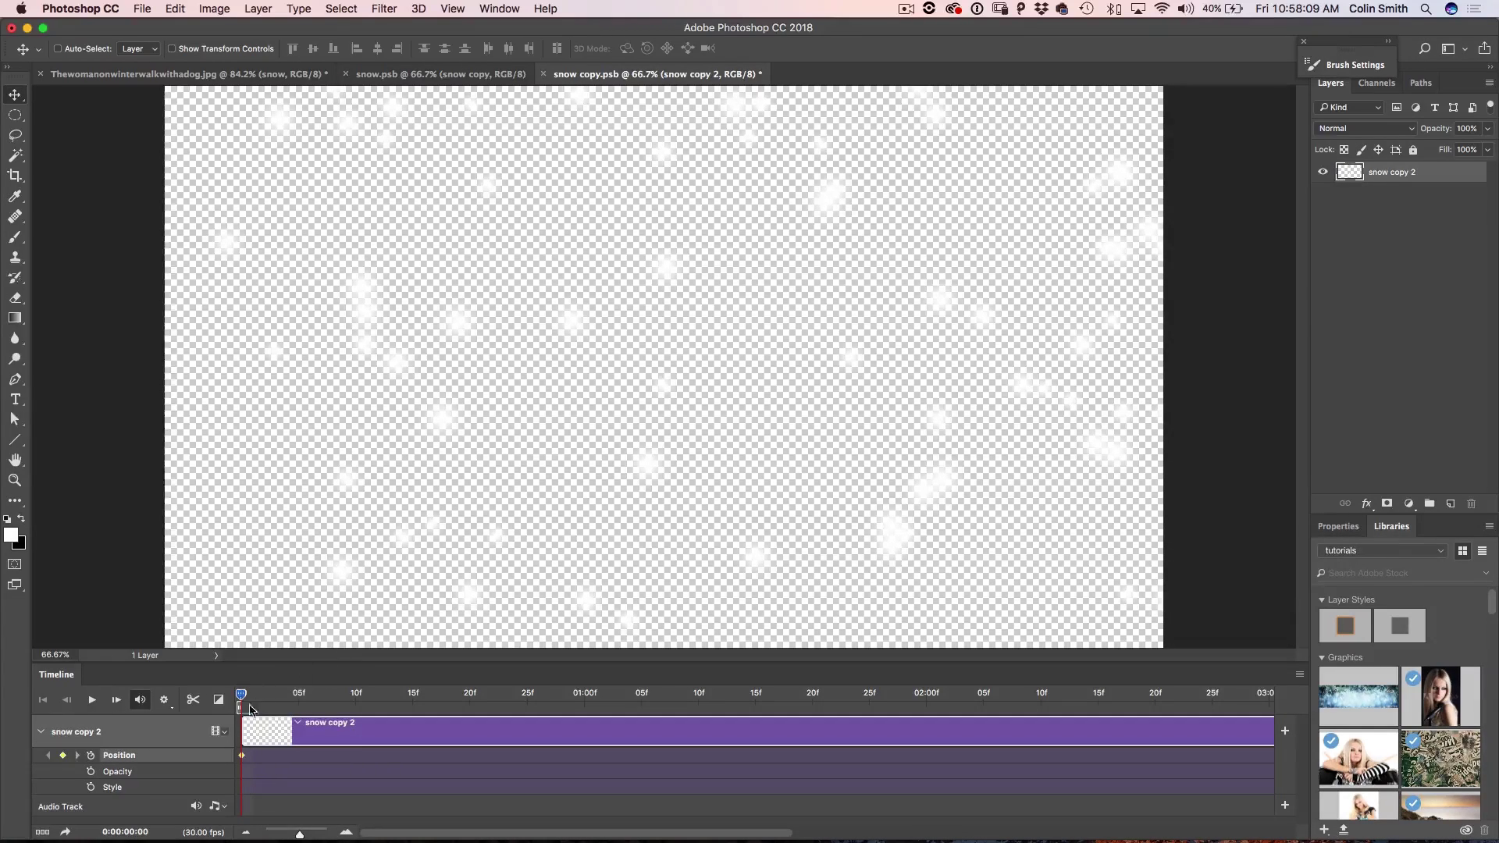
{"action": "left_click_drag", "start_coordinate": [241, 697], "coordinate": [1308, 679]}
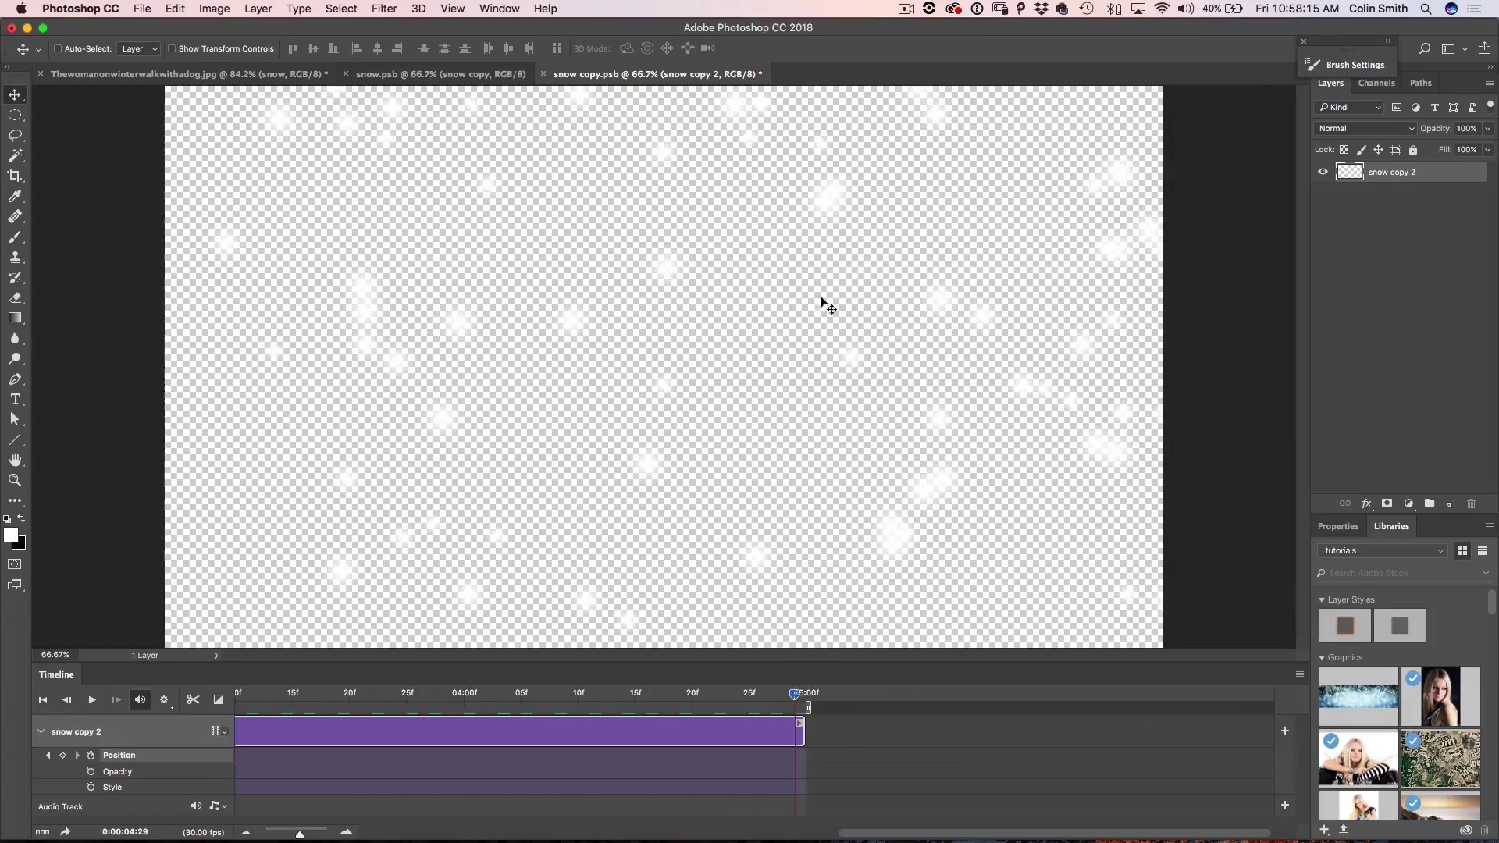
{"action": "left_click_drag", "start_coordinate": [847, 164], "coordinate": [918, 290]}
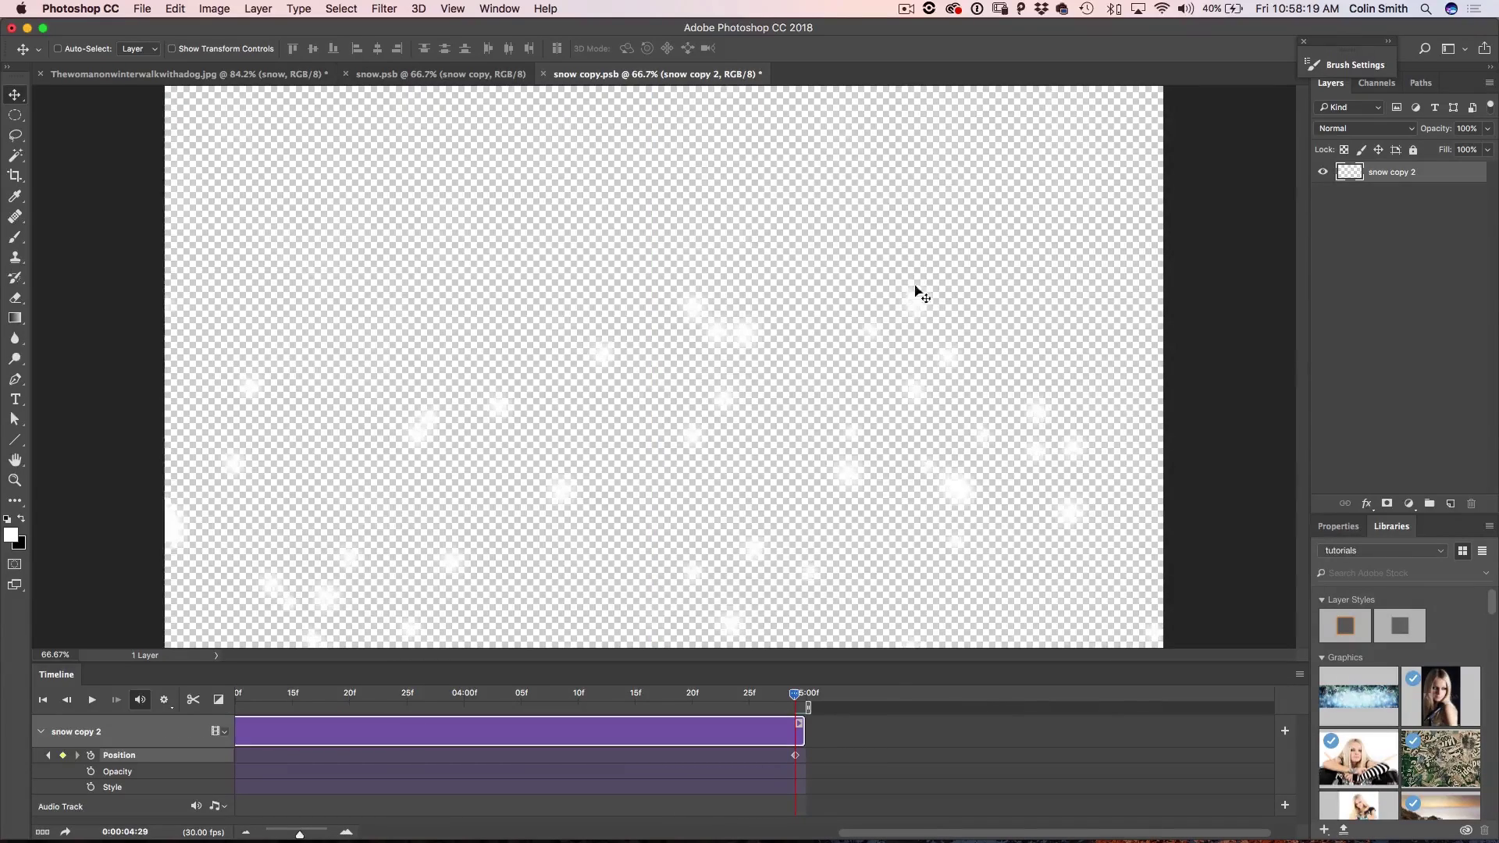
{"action": "left_click_drag", "start_coordinate": [920, 479], "coordinate": [898, 224]}
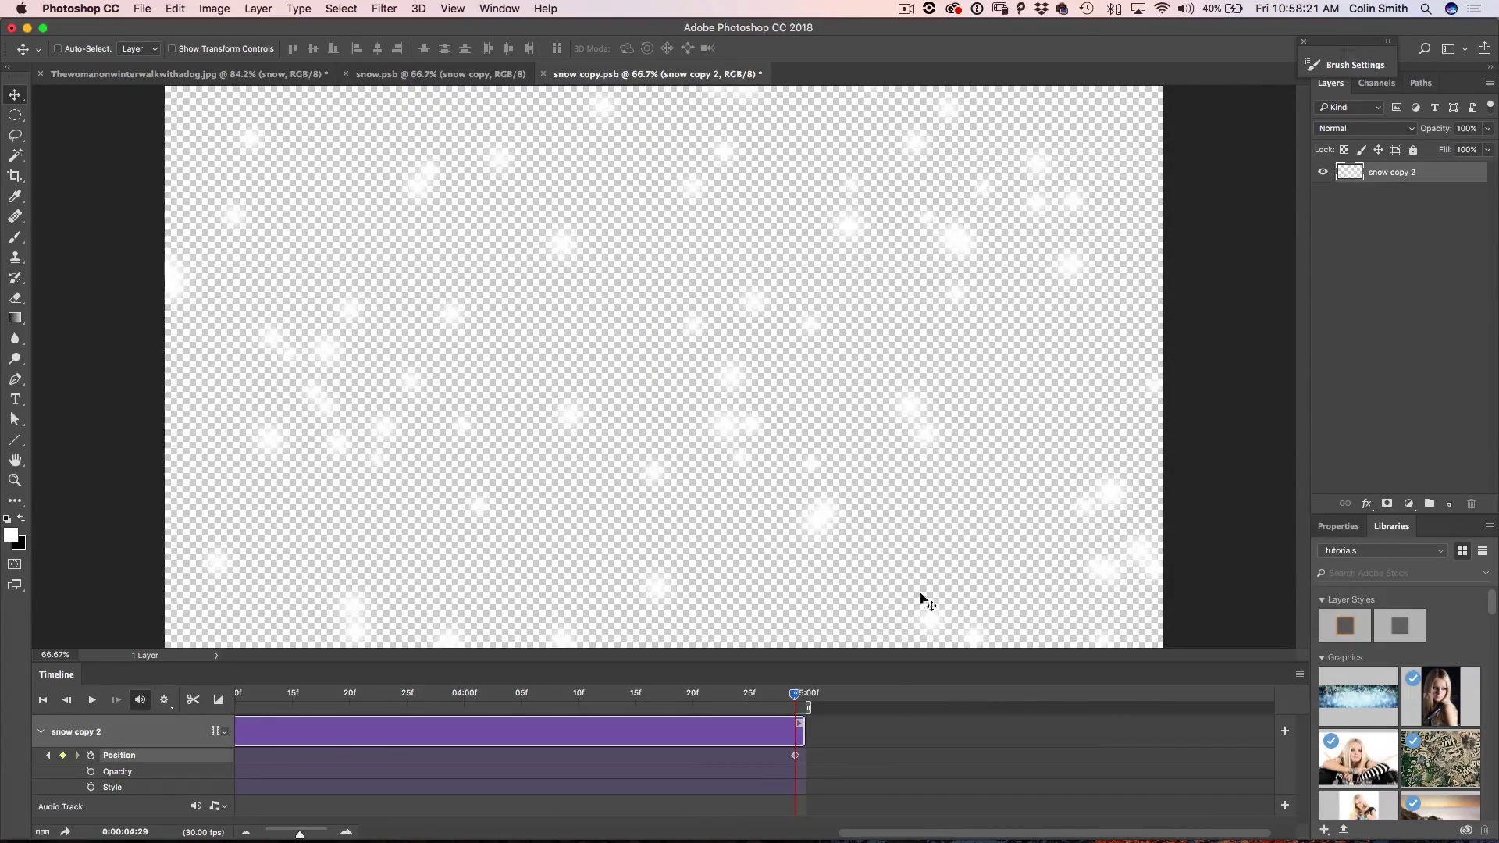
{"action": "left_click_drag", "start_coordinate": [797, 695], "coordinate": [554, 695]}
{"action": "key", "text": "super+s"}
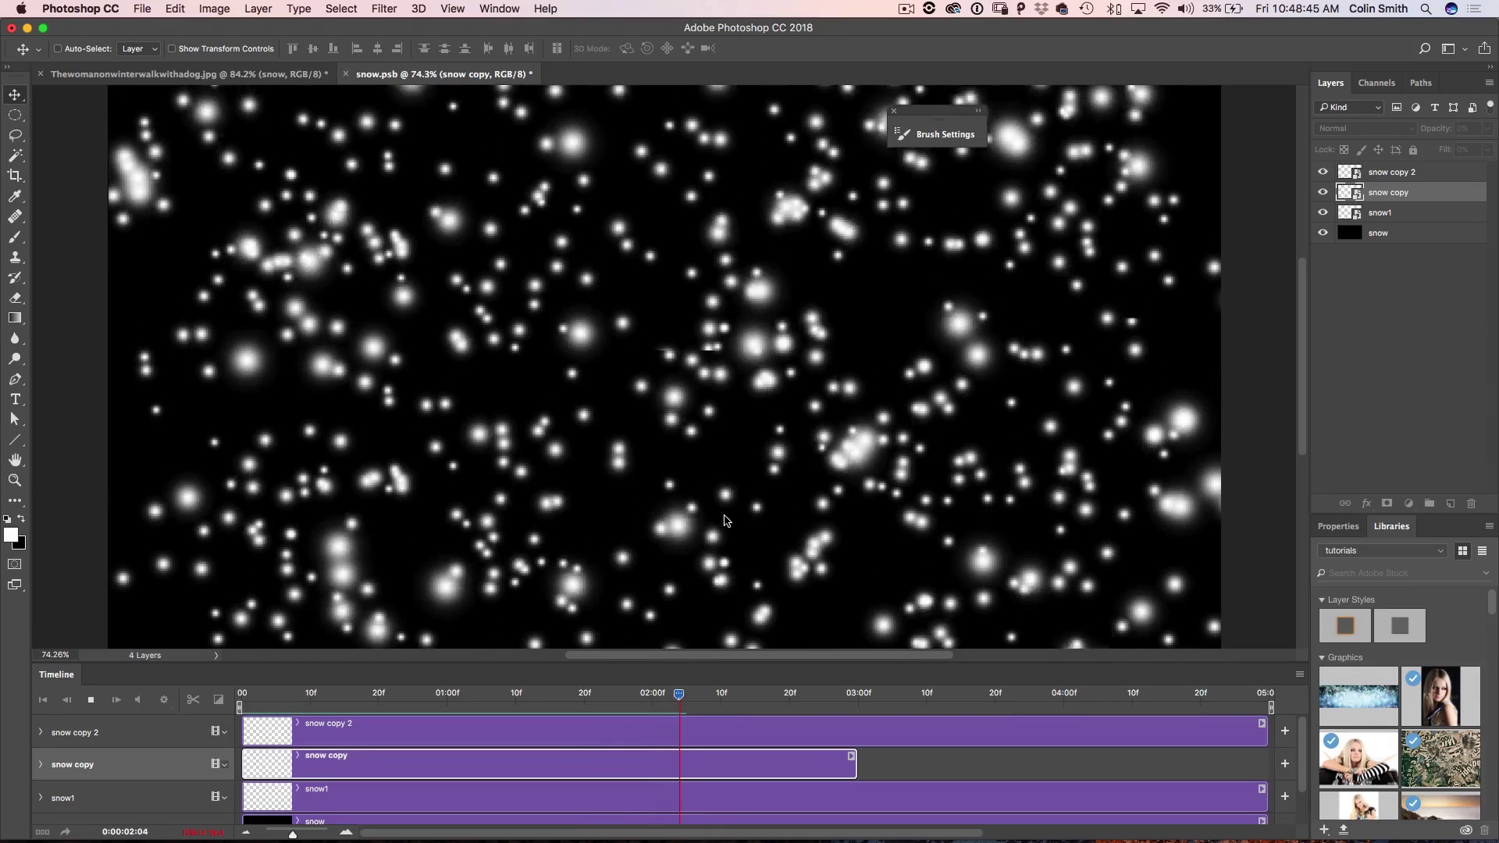
Stop the playback, open the snow copy 2 smart object and scale its snowflakes down to about 53% in the lower-left corner of the canvas
{"action": "key", "text": "space"}
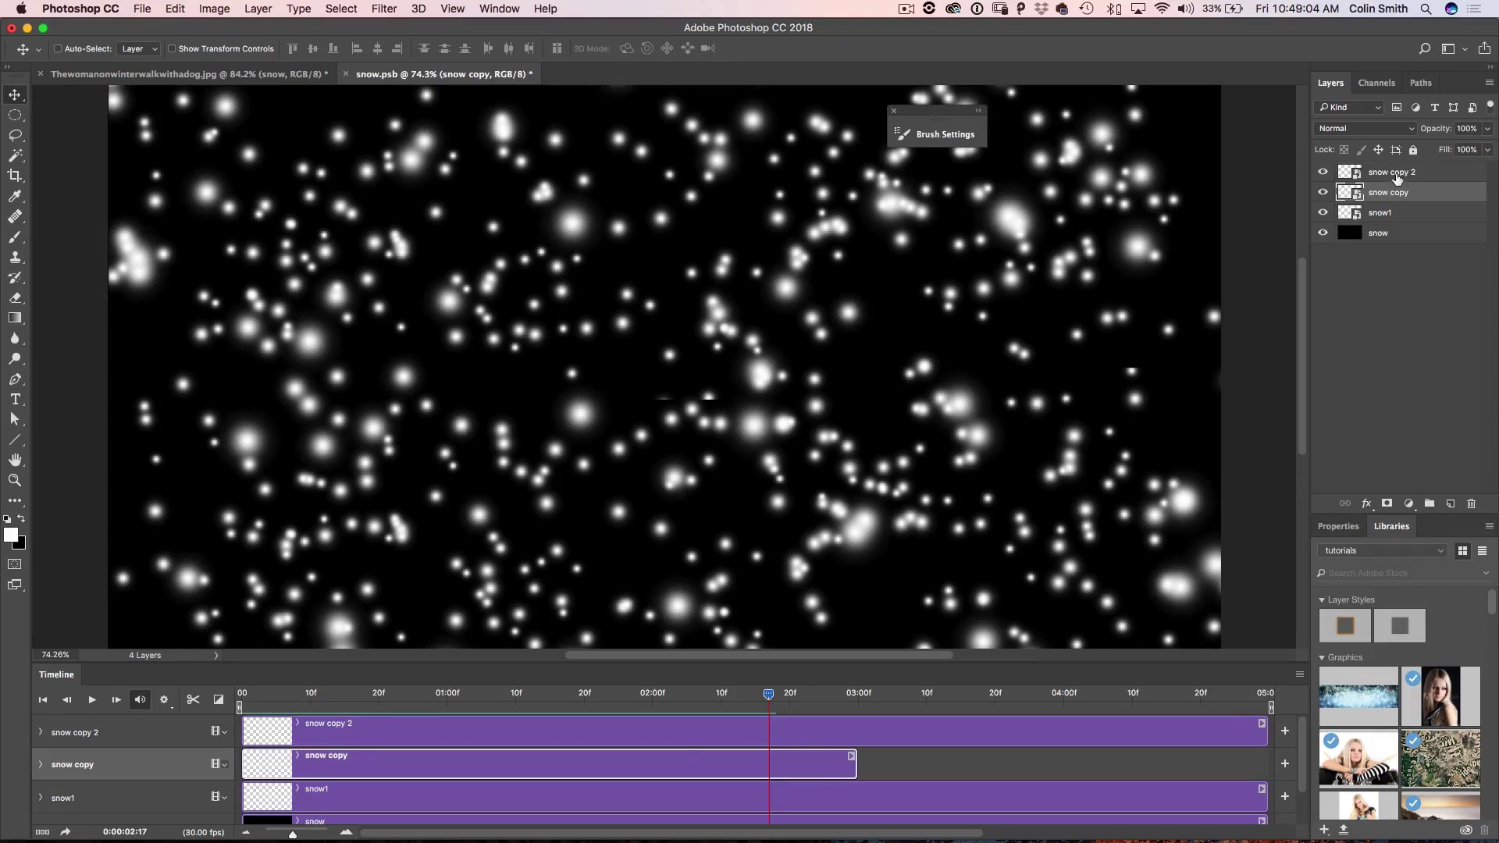
{"action": "left_click", "coordinate": [1397, 175]}
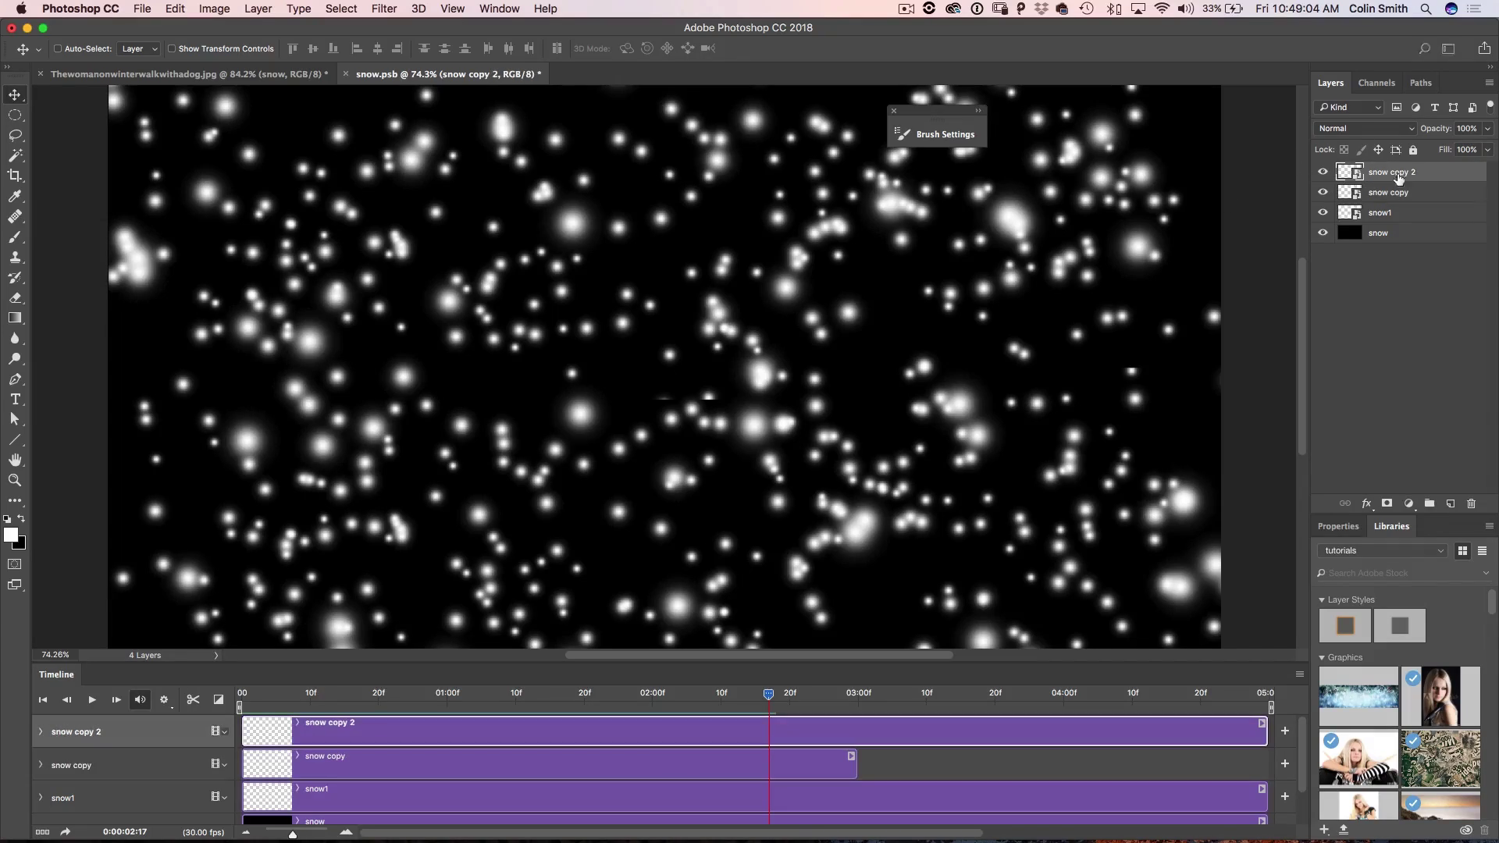
{"action": "double_click", "coordinate": [1349, 174]}
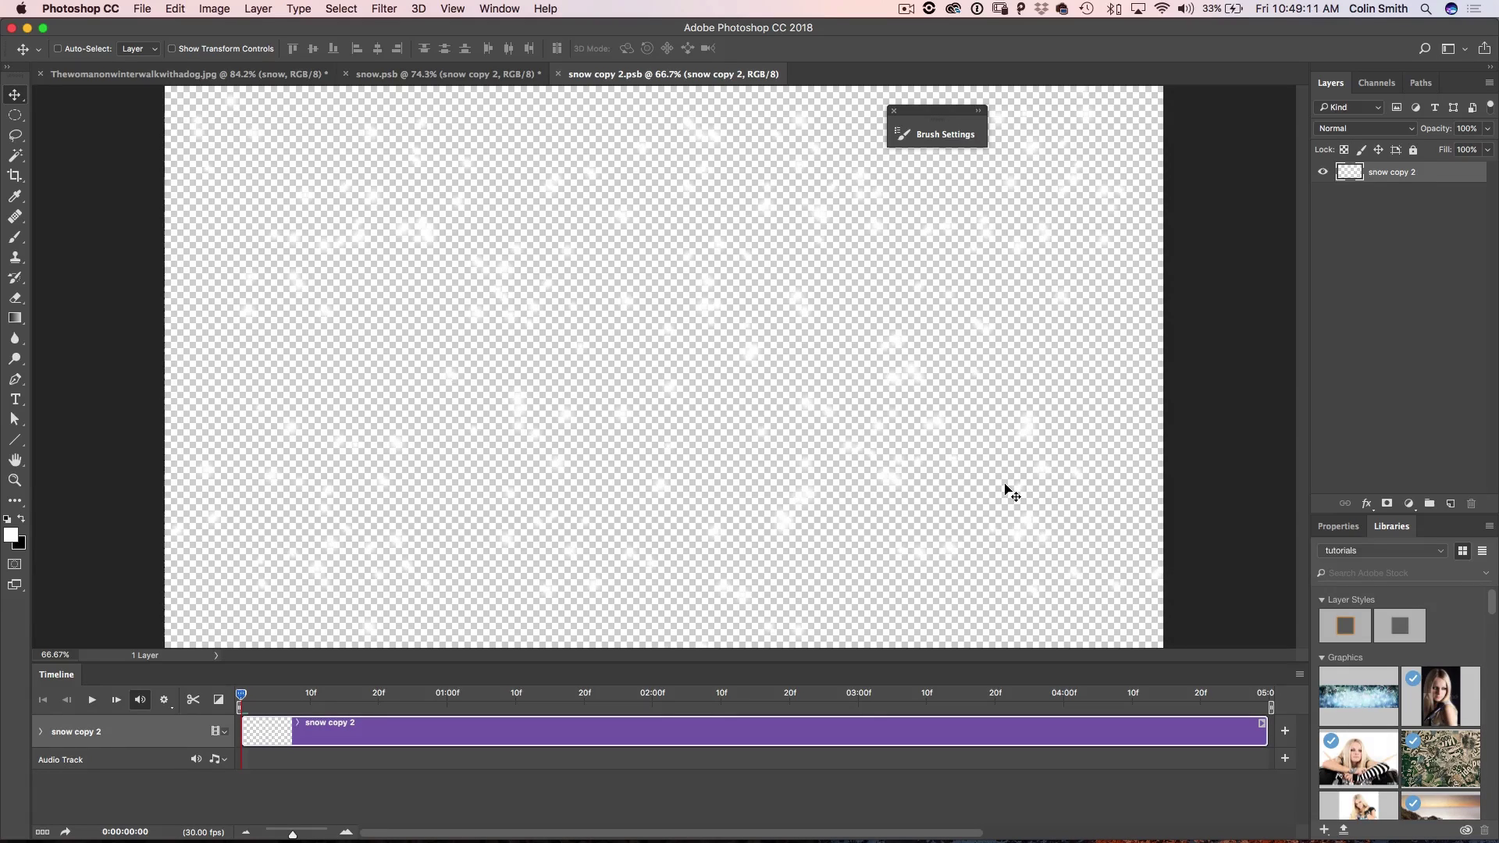
{"action": "key", "text": "super+t"}
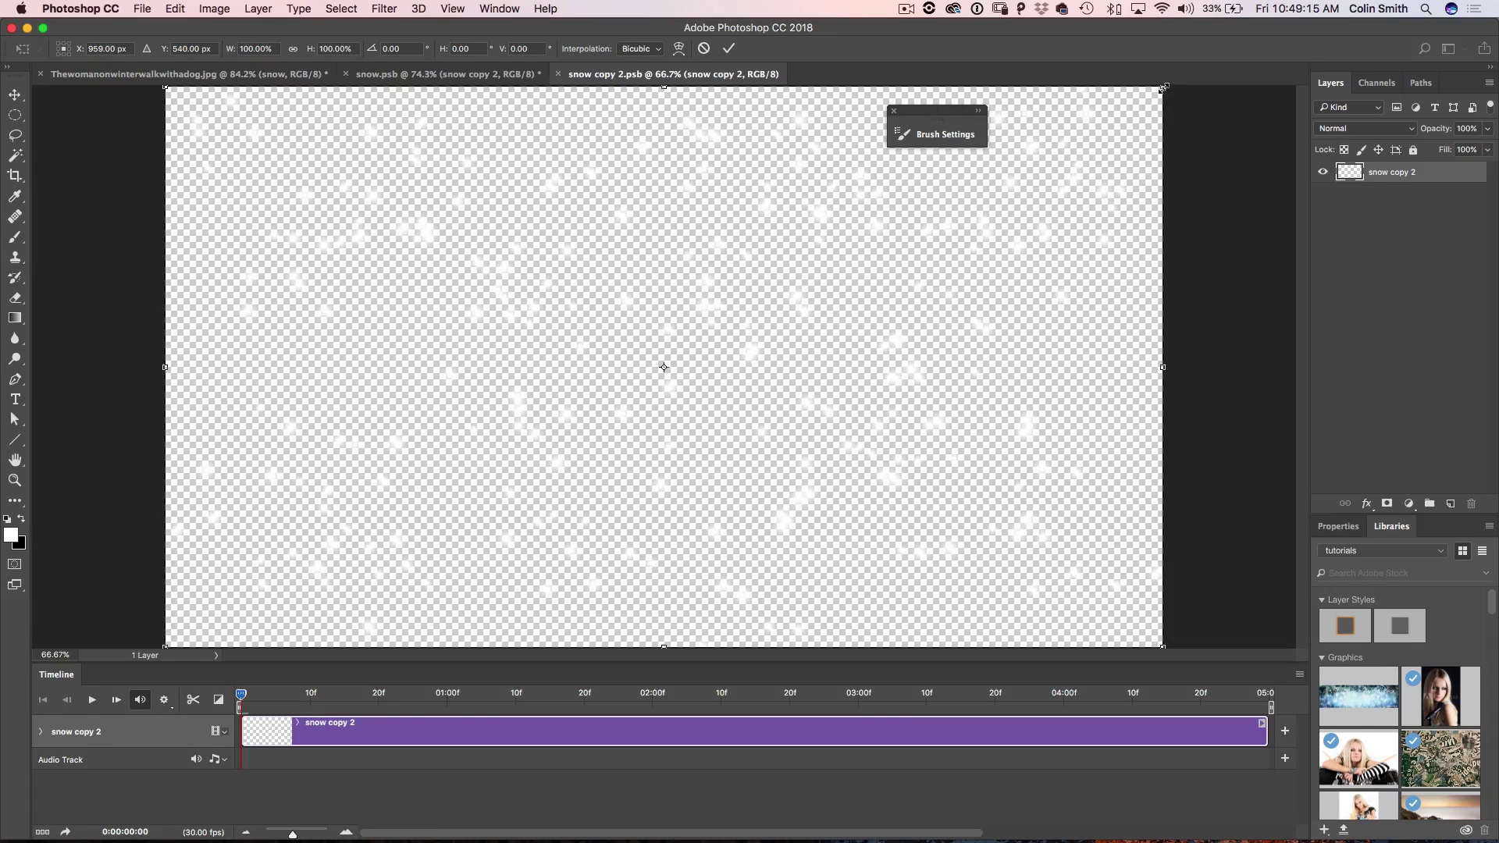
{"action": "left_click_drag", "start_coordinate": [1160, 91], "coordinate": [744, 461]}
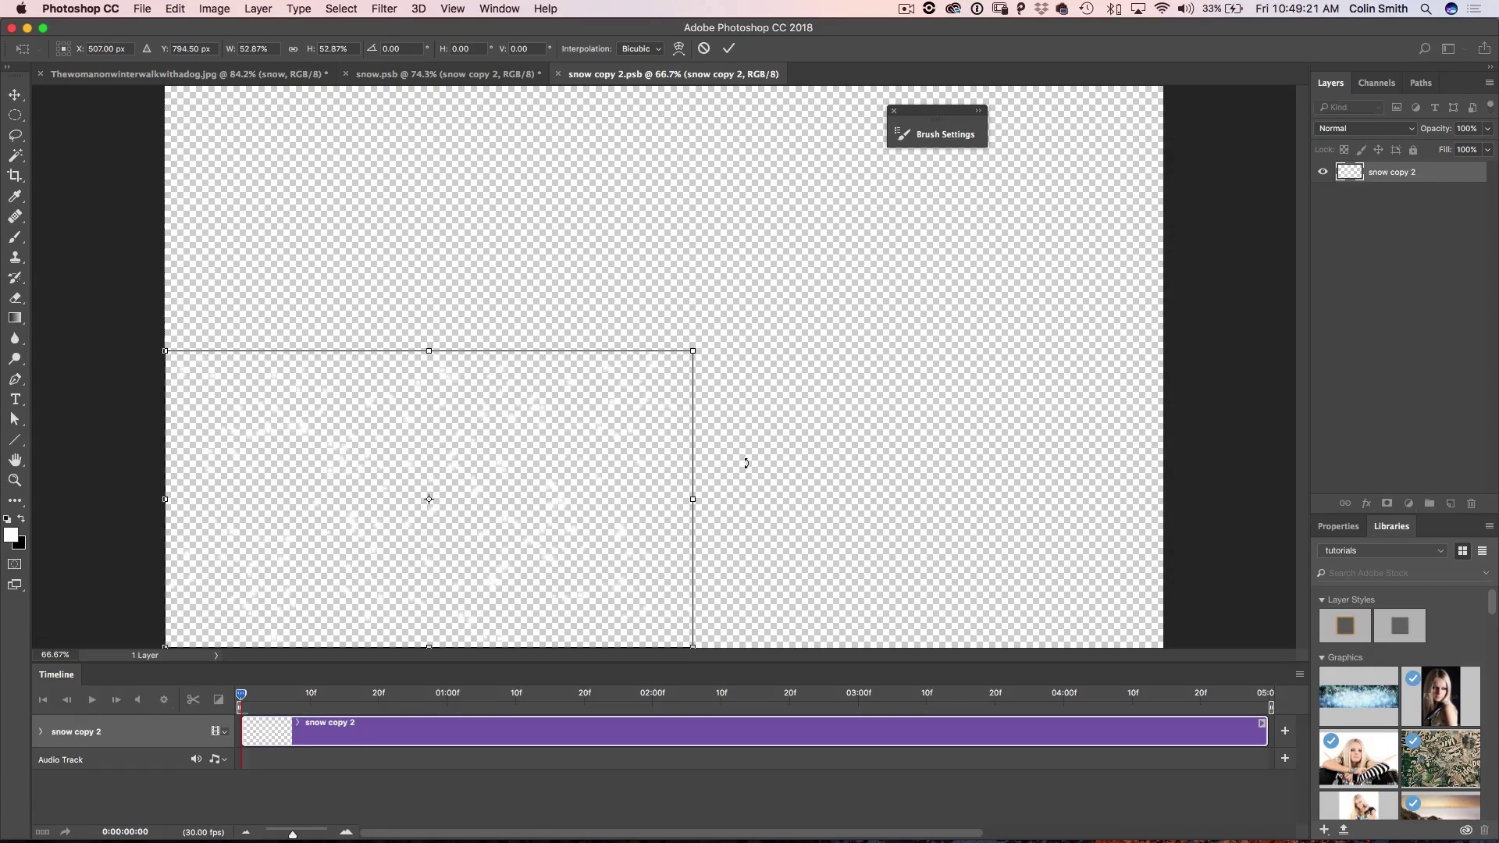
{"action": "key", "text": "Return"}
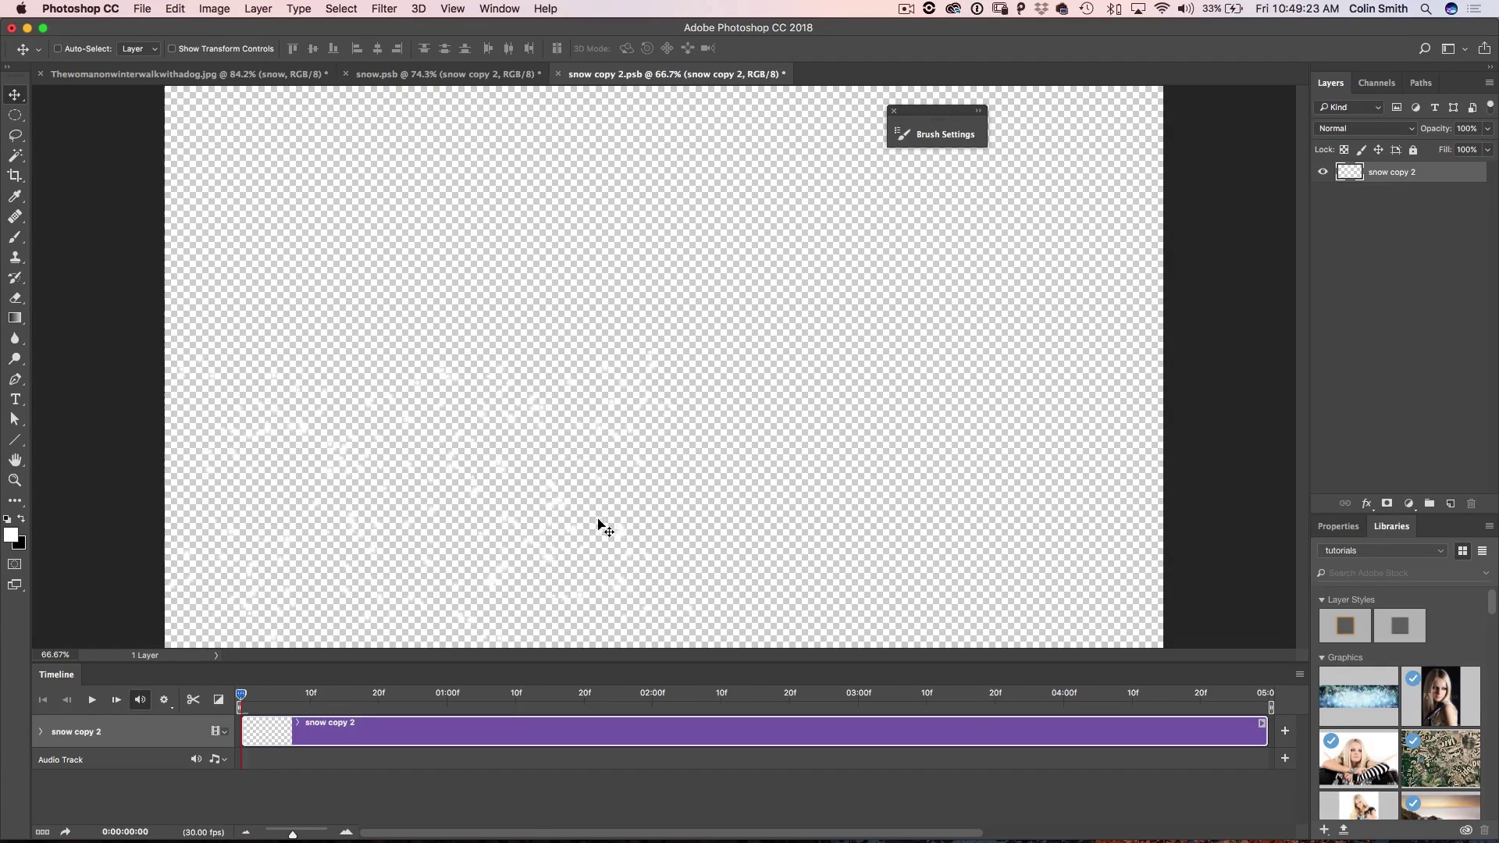
Place a duplicate of the small snowflakes beside the originals to span the canvas width, and merge both layers
{"action": "left_click_drag", "start_coordinate": [485, 481], "coordinate": [1001, 446]}
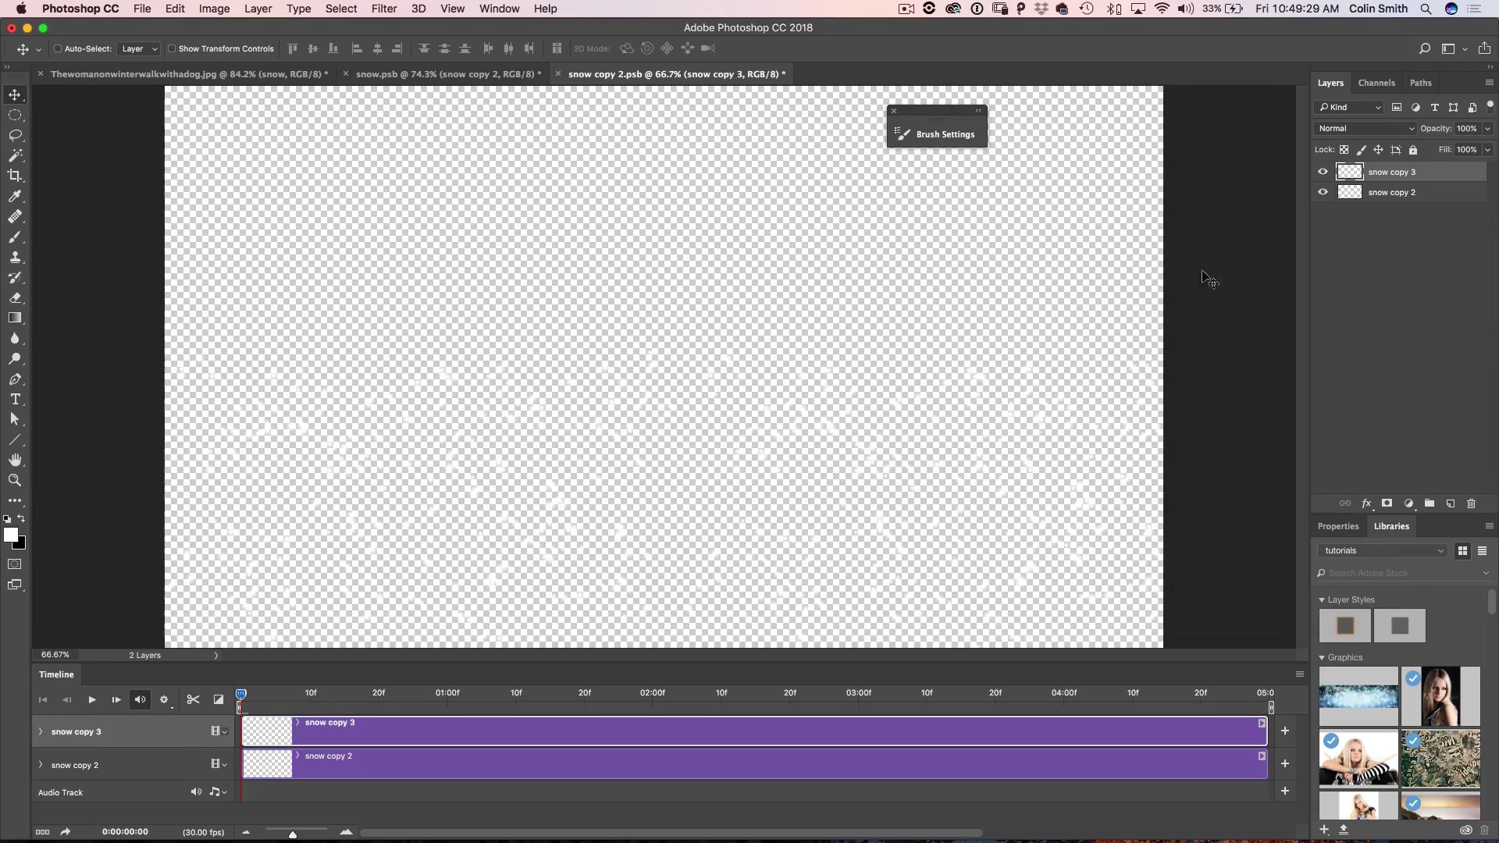
{"action": "left_click", "coordinate": [1393, 193], "text": "shift"}
{"action": "key", "text": "super+e"}
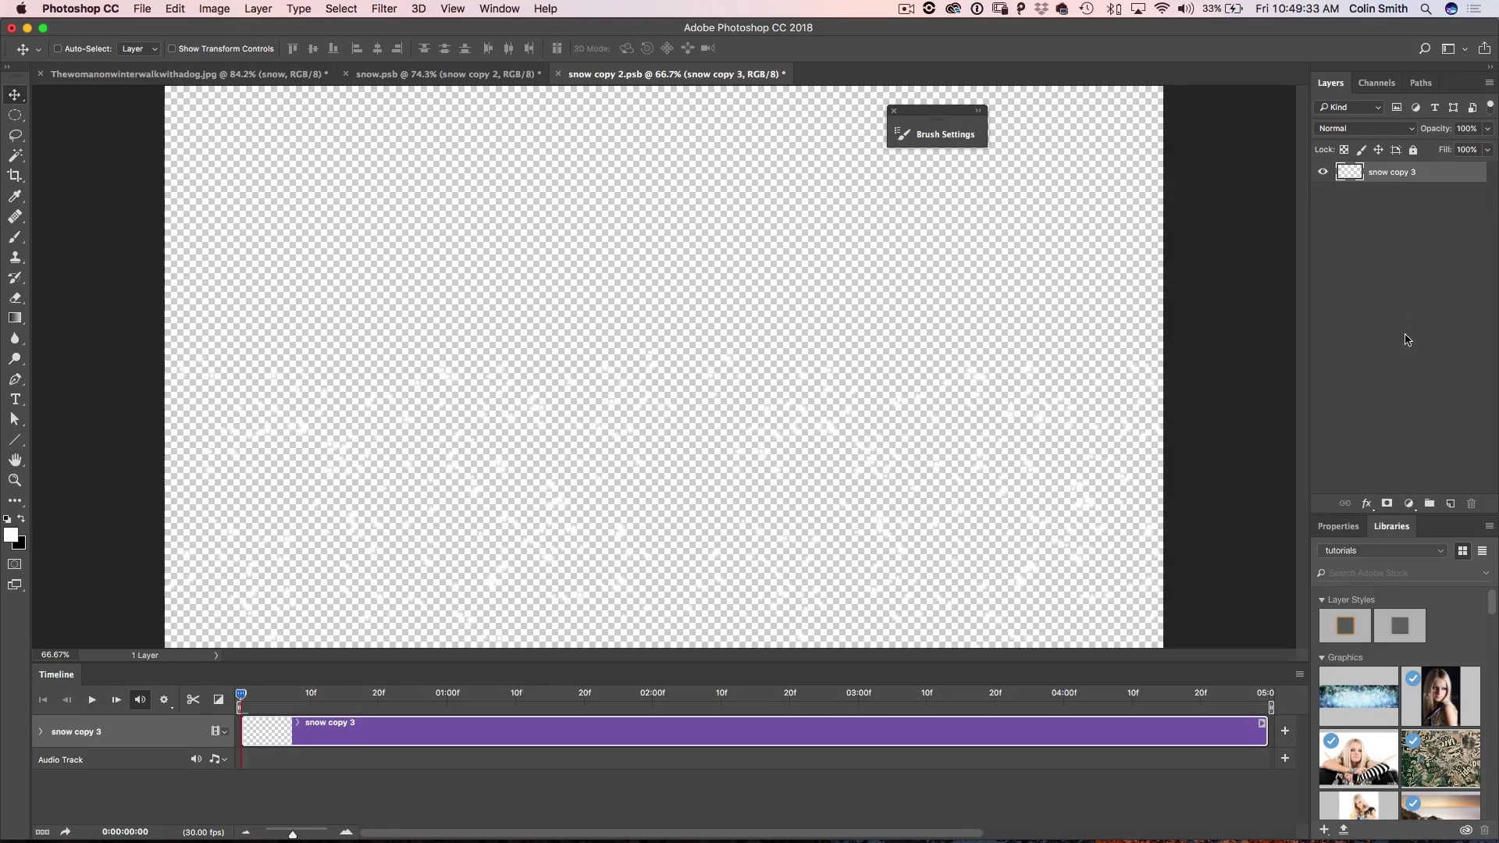
Add a new layer beneath the merged snowflakes and fill it with black as a temporary background
{"action": "left_click", "coordinate": [1449, 504]}
{"action": "left_click_drag", "start_coordinate": [1389, 173], "coordinate": [1389, 210]}
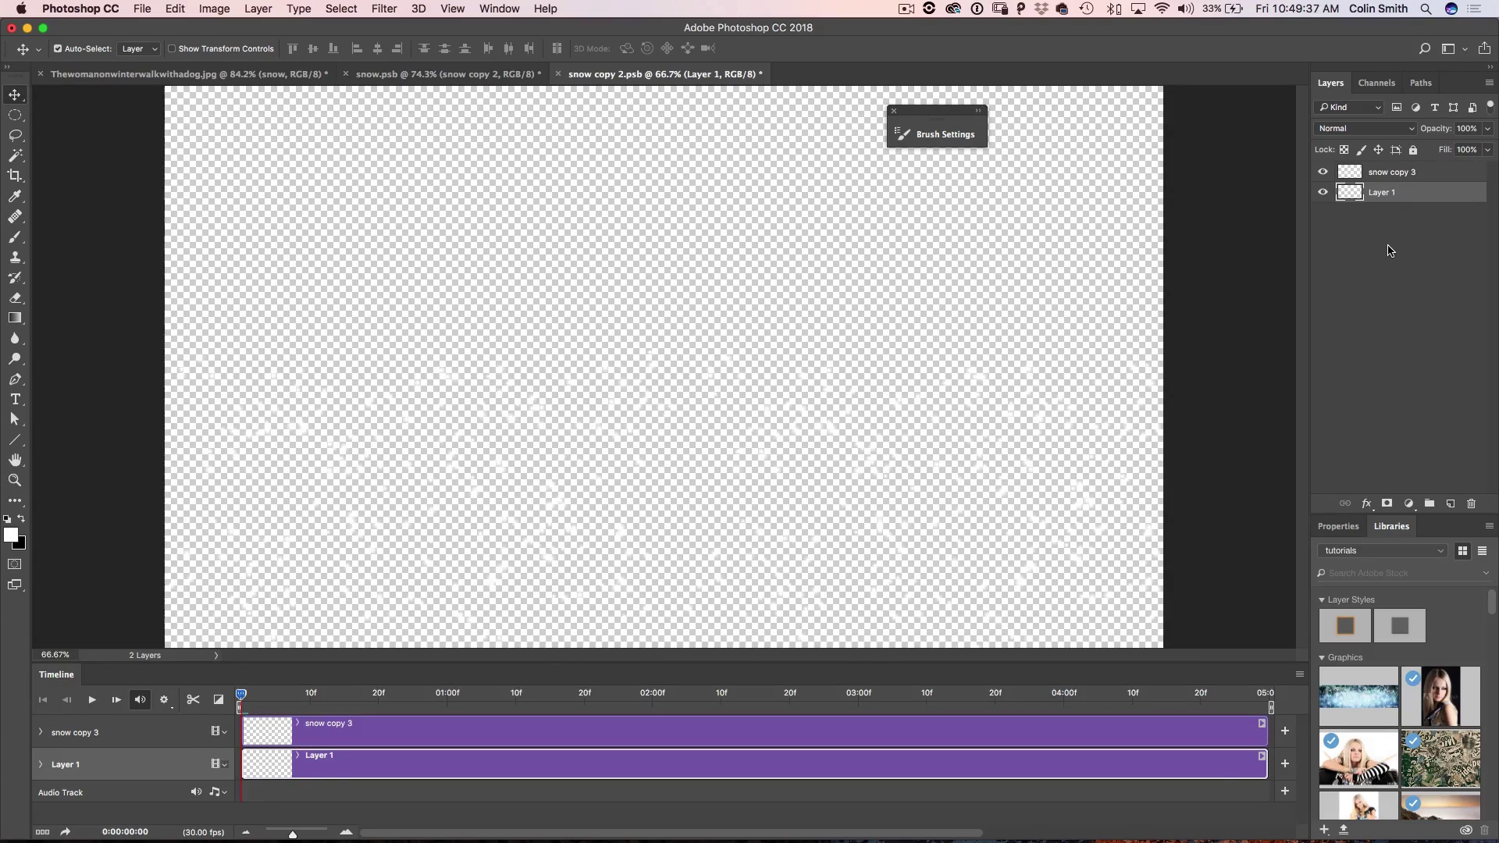
{"action": "key", "text": "super+BackSpace"}
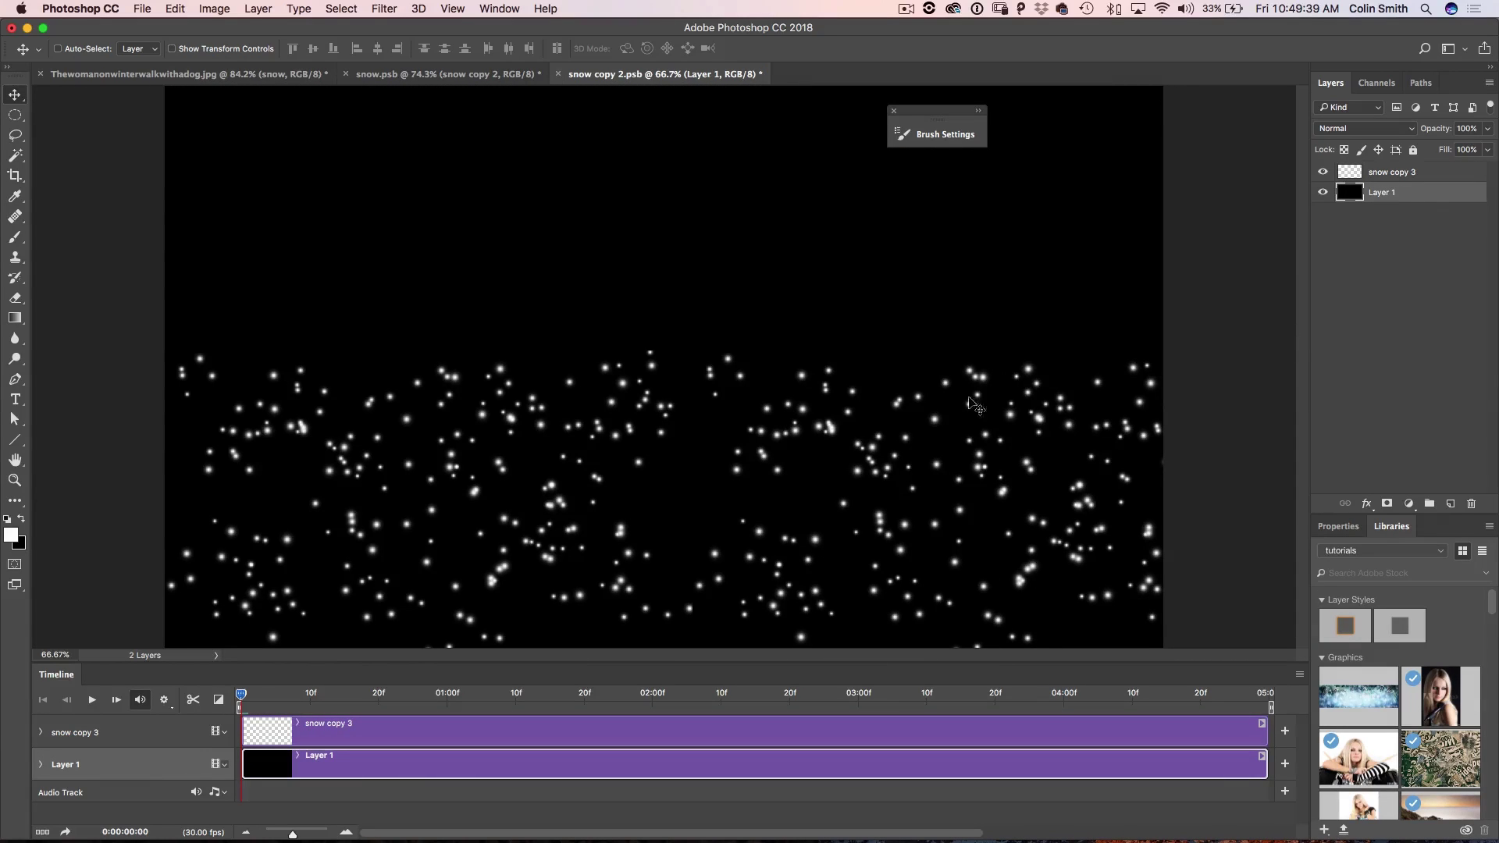
Duplicate the small snowflake layer, position the copy above the original to fill the canvas height, and merge the two snow layers
{"action": "left_click", "coordinate": [1383, 173]}
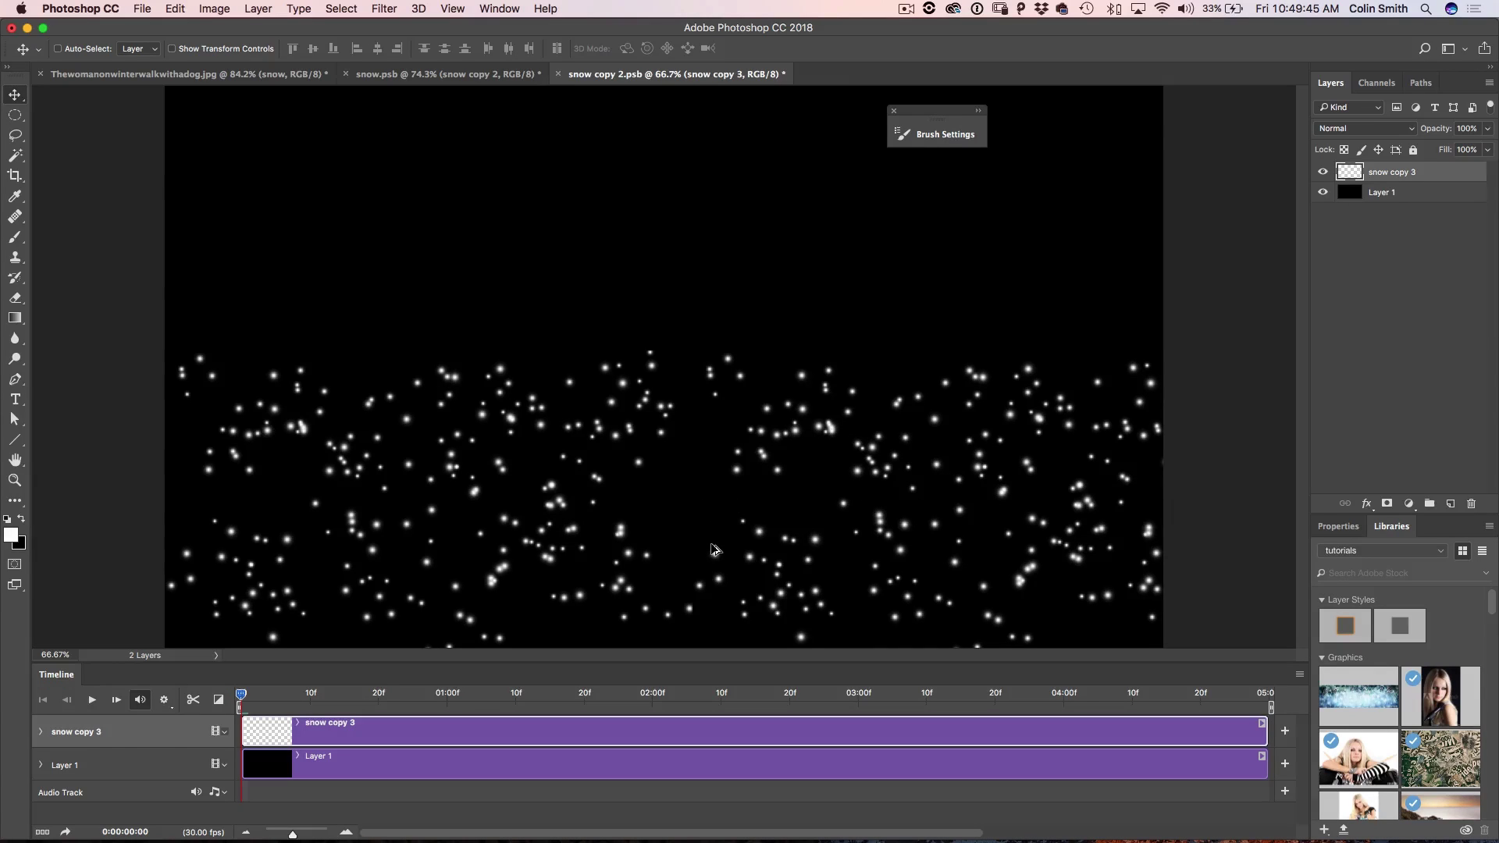
{"action": "left_click_drag", "start_coordinate": [713, 550], "coordinate": [710, 254]}
{"action": "key", "text": "super+j"}
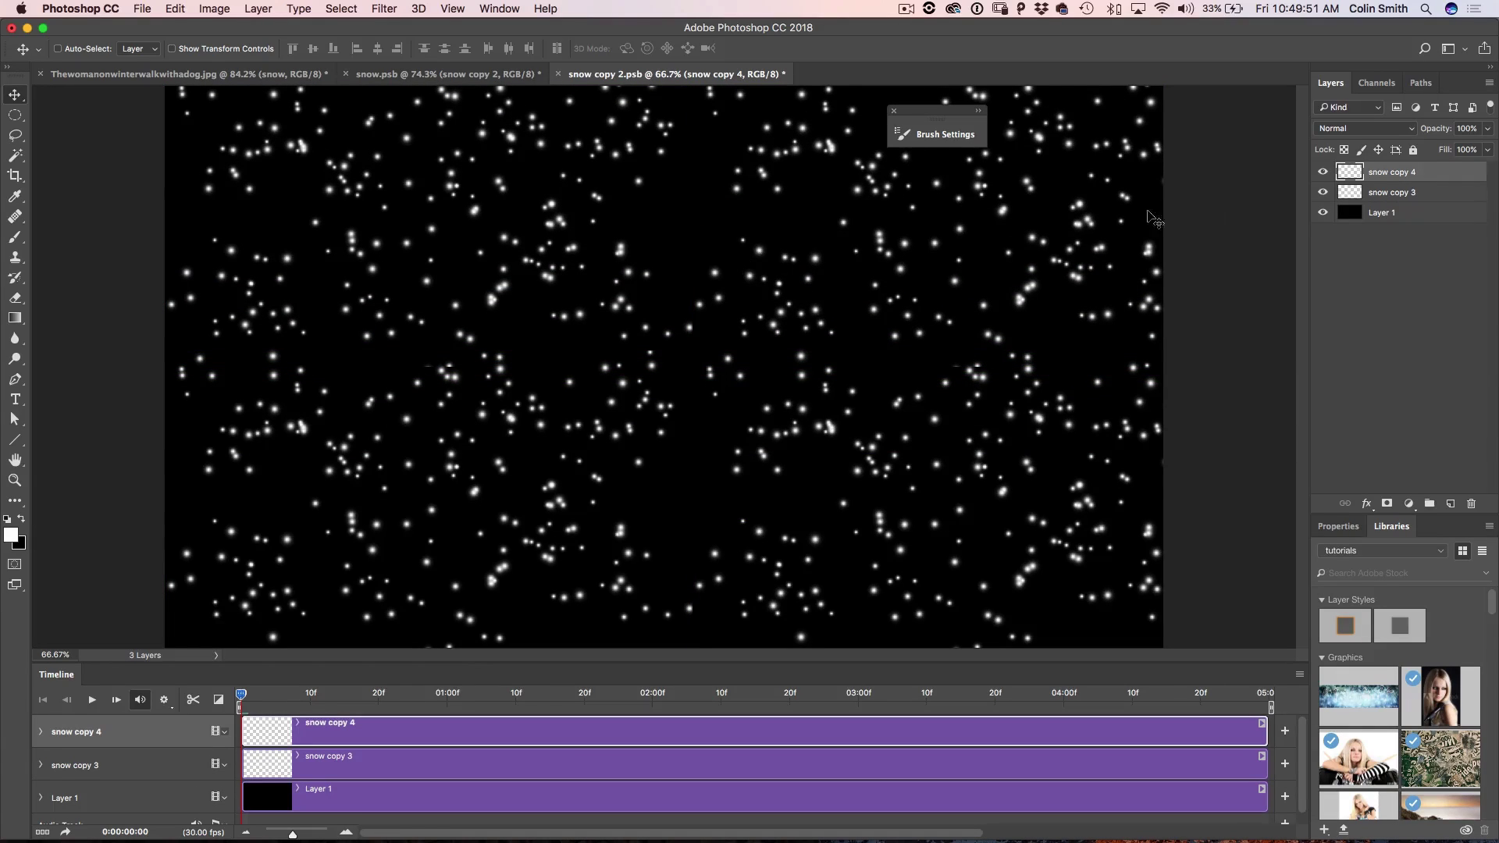
{"action": "left_click_drag", "start_coordinate": [1107, 304], "coordinate": [1099, 287]}
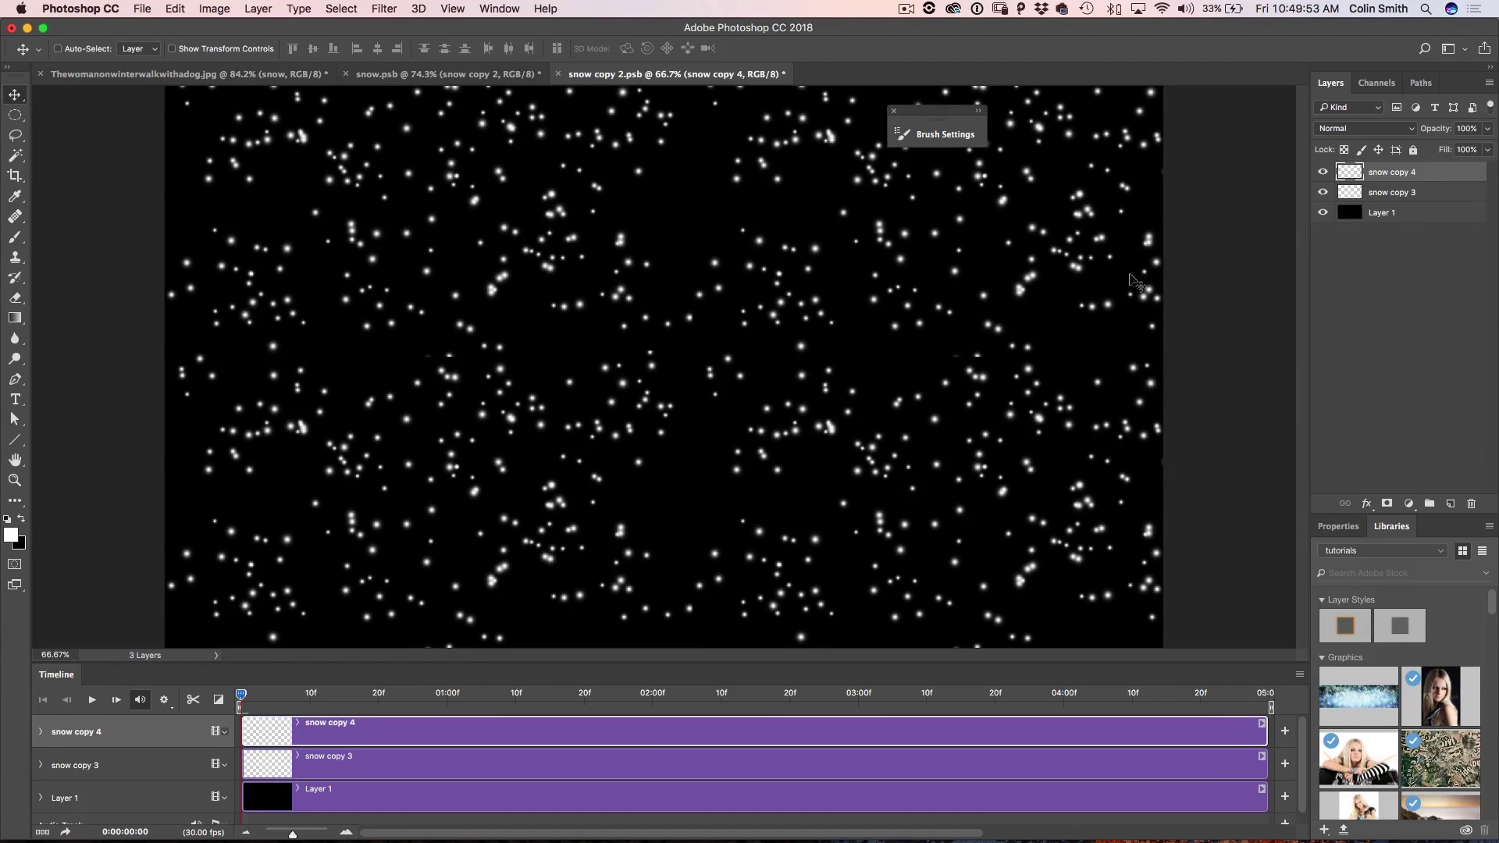
{"action": "left_click", "coordinate": [1386, 192], "text": "shift"}
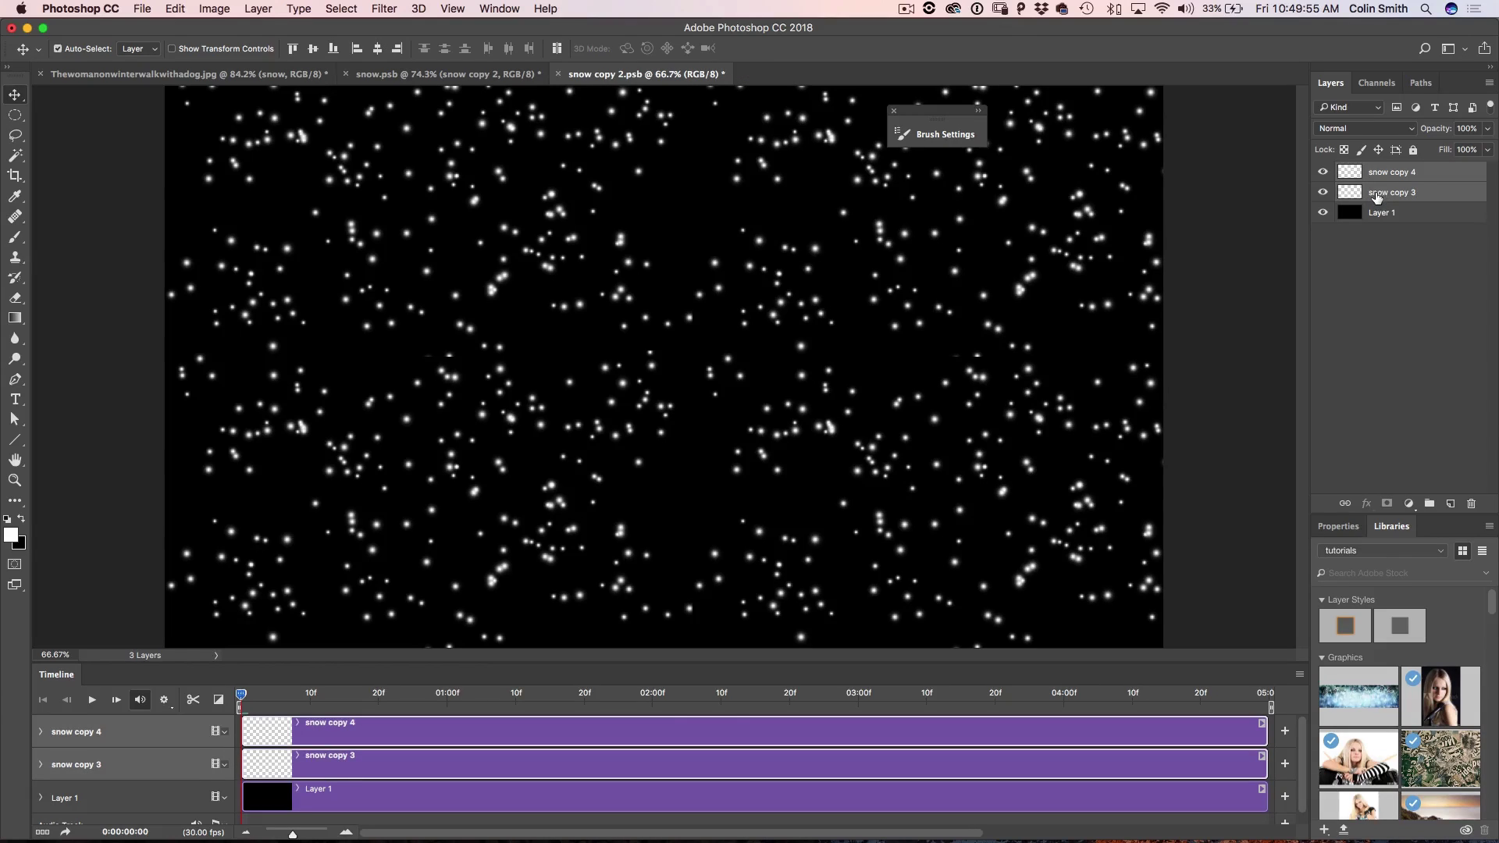
{"action": "key", "text": "super+e"}
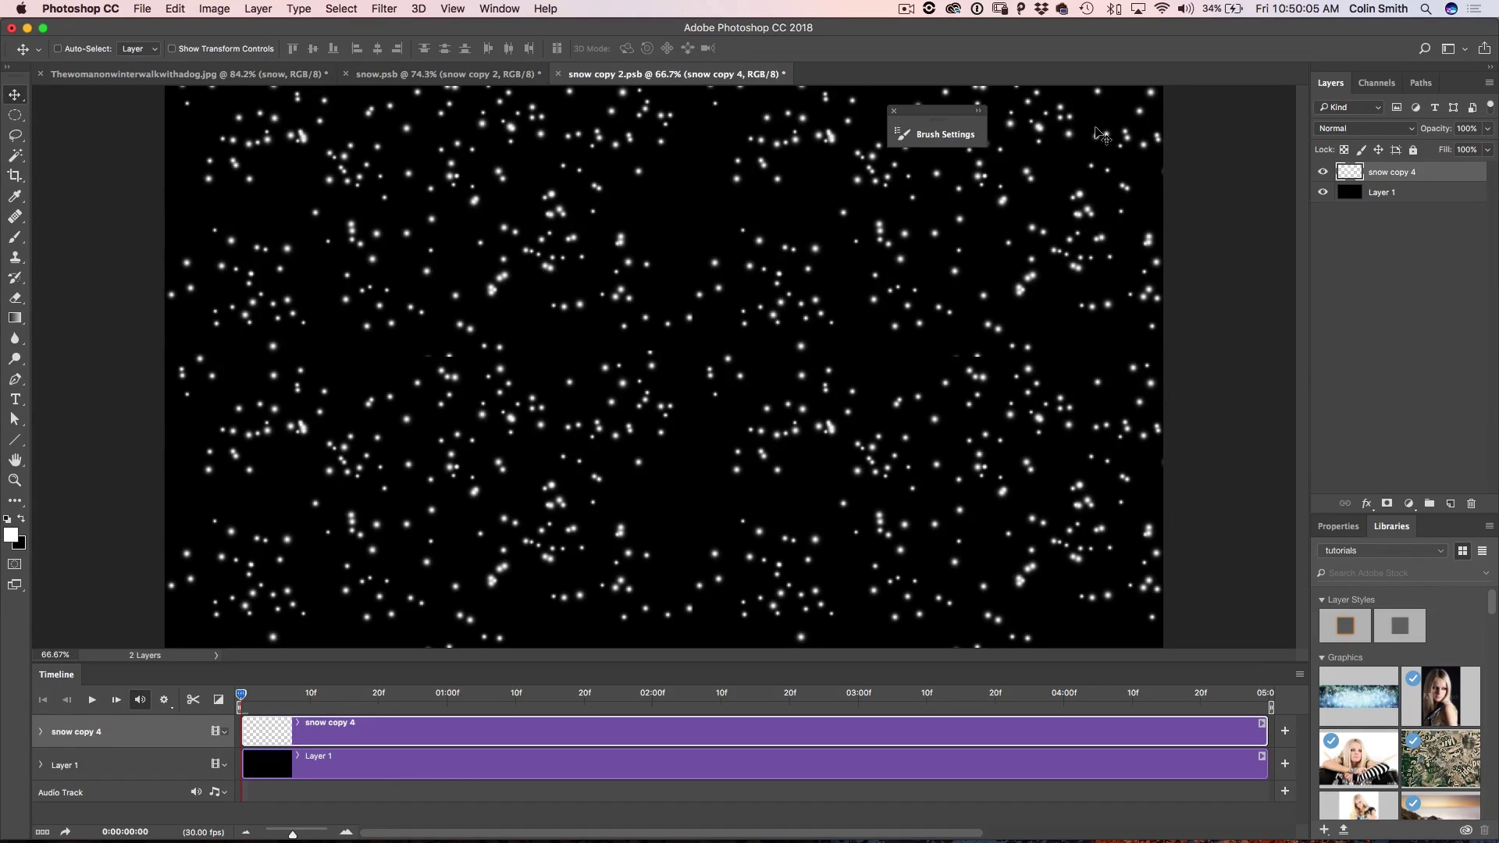
Move the merged small snowflakes down, place a duplicate above them to extend the snow, and merge both layers
{"action": "left_click_drag", "start_coordinate": [1098, 133], "coordinate": [1126, 539]}
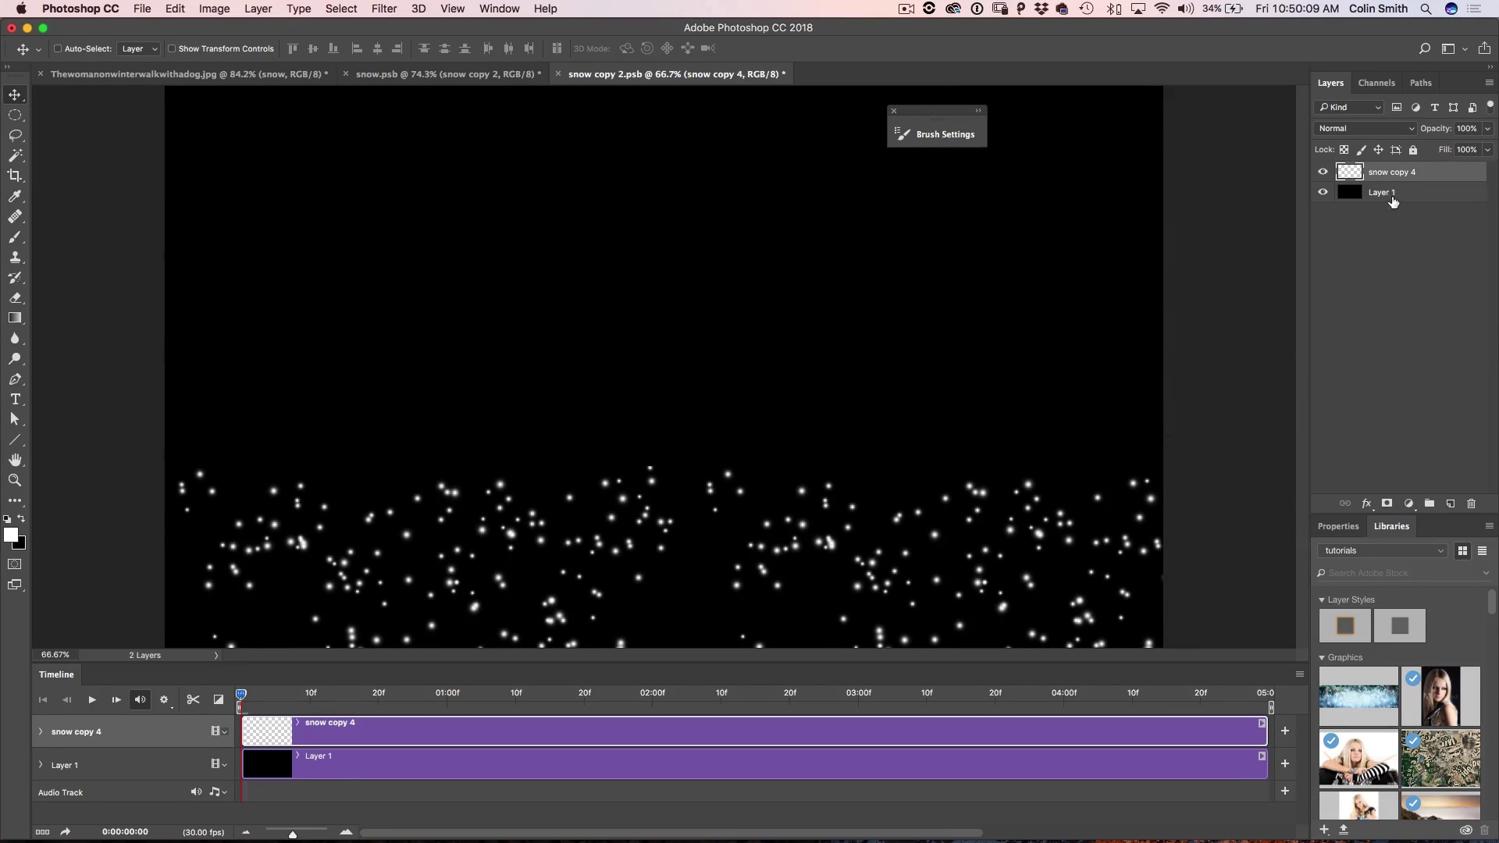
{"action": "key", "text": "super+j"}
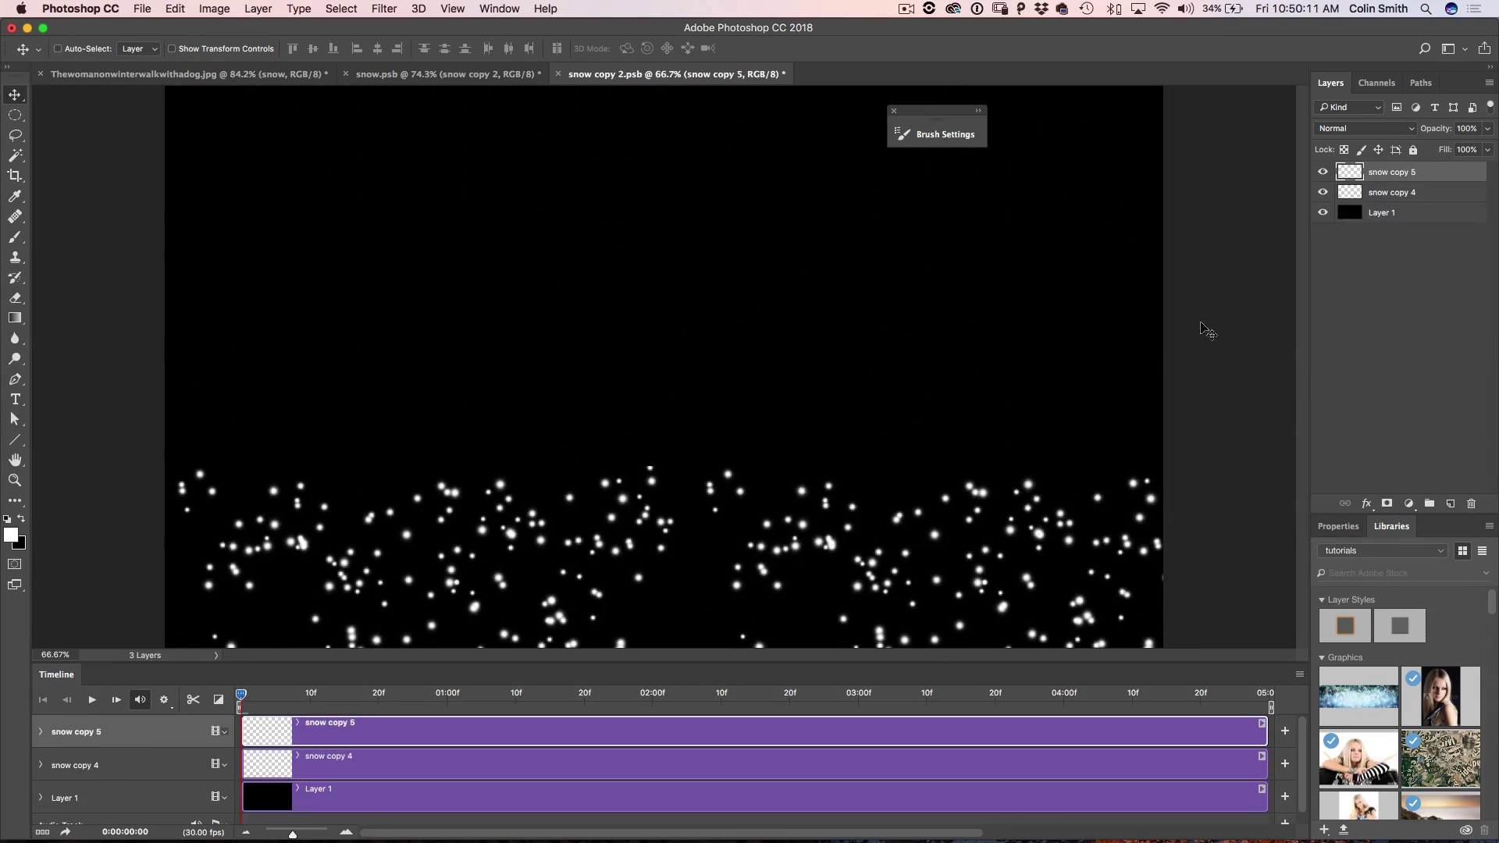
{"action": "left_click_drag", "start_coordinate": [821, 579], "coordinate": [826, 373]}
{"action": "left_click_drag", "start_coordinate": [825, 446], "coordinate": [828, 417]}
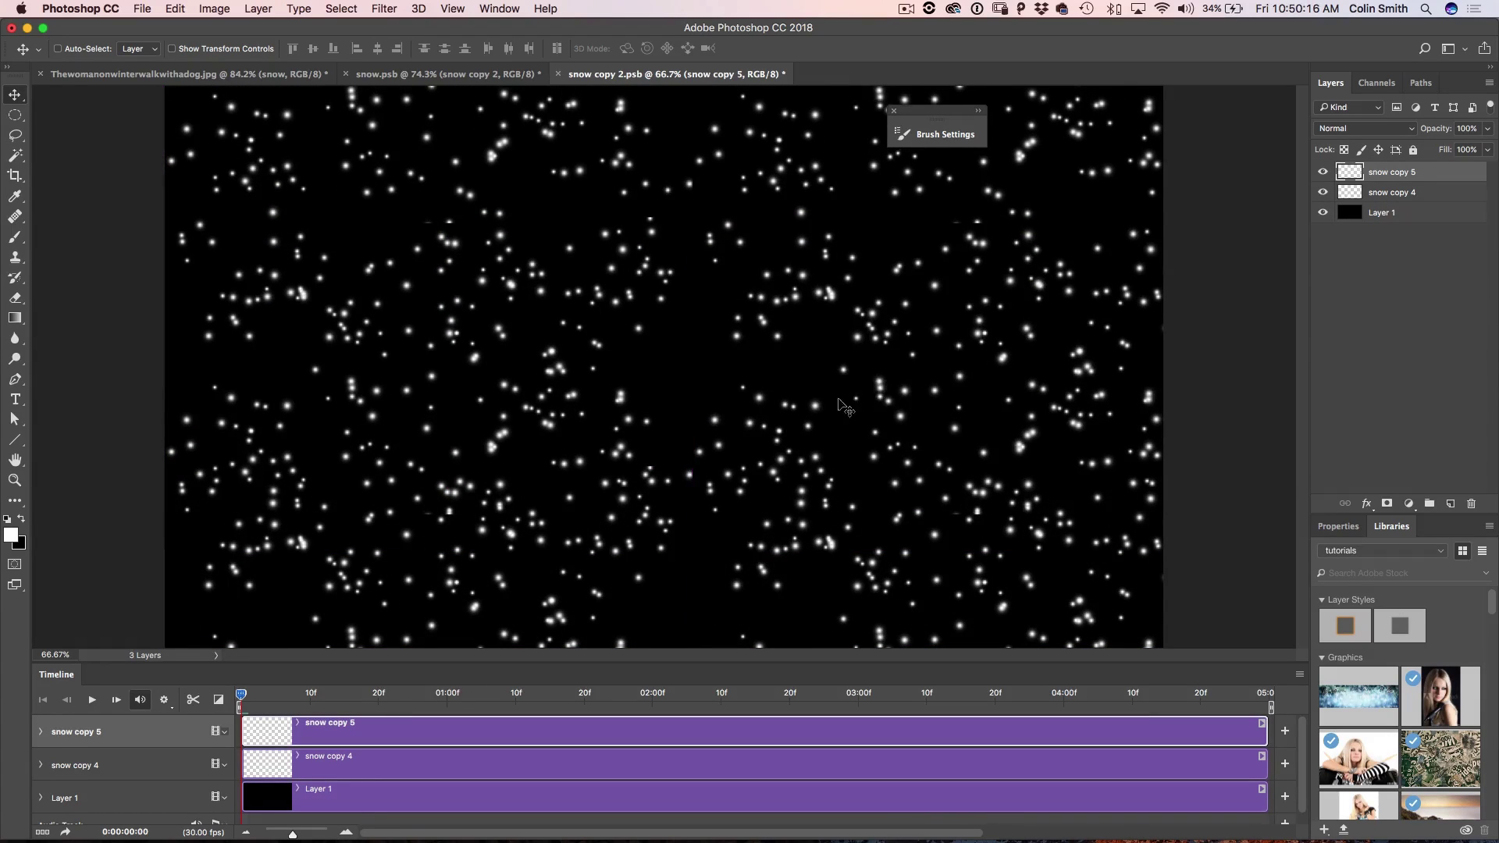
{"action": "left_click", "coordinate": [1405, 193], "text": "shift"}
{"action": "key", "text": "super+e"}
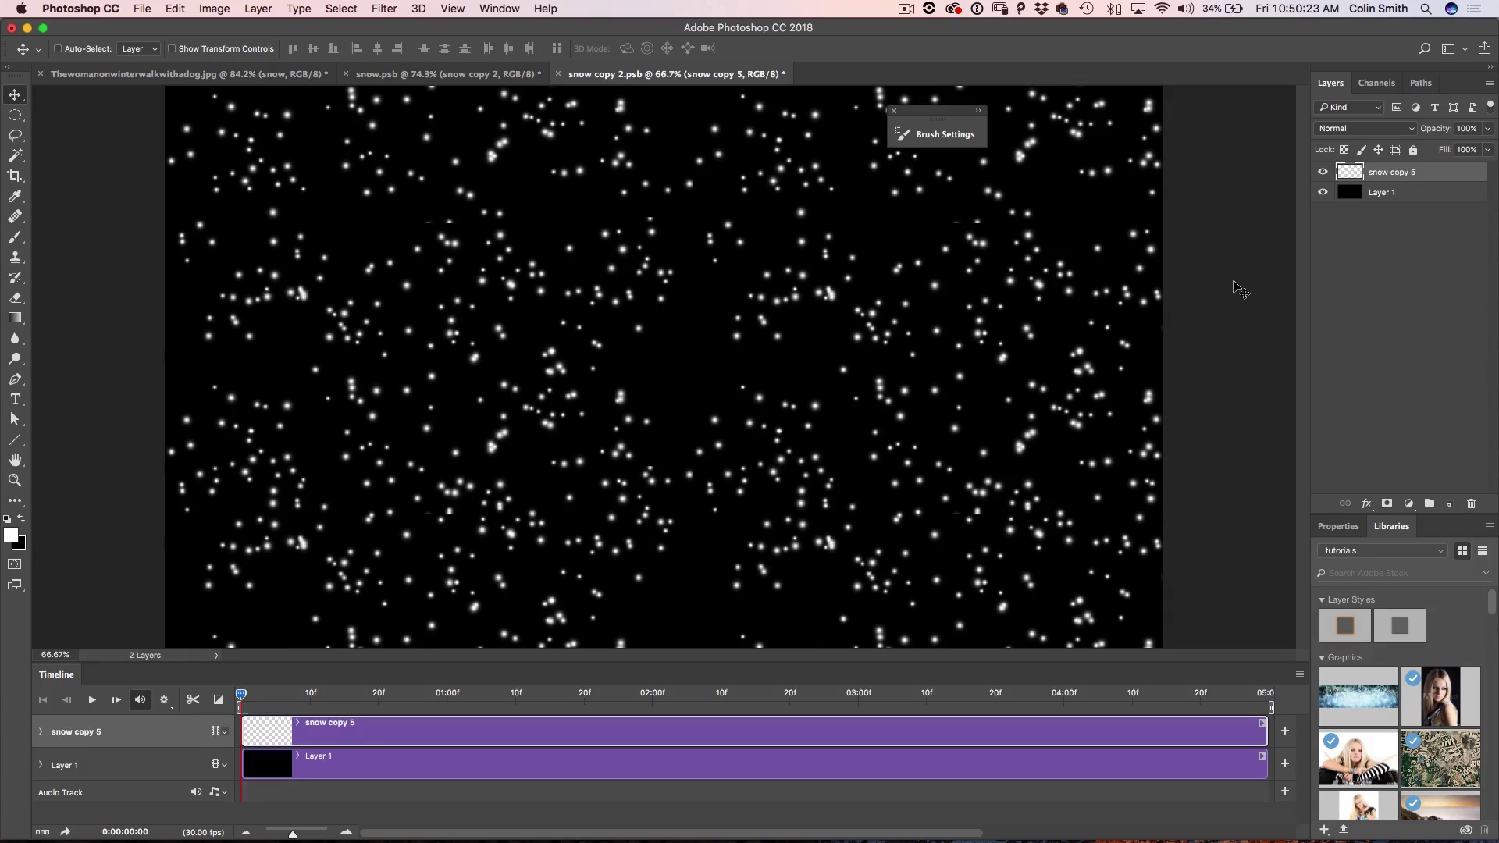
Reposition the extended small snow layer and animate it falling with Position keyframes at the first frame and 0:00:04:29
{"action": "left_click_drag", "start_coordinate": [1063, 502], "coordinate": [1129, 408]}
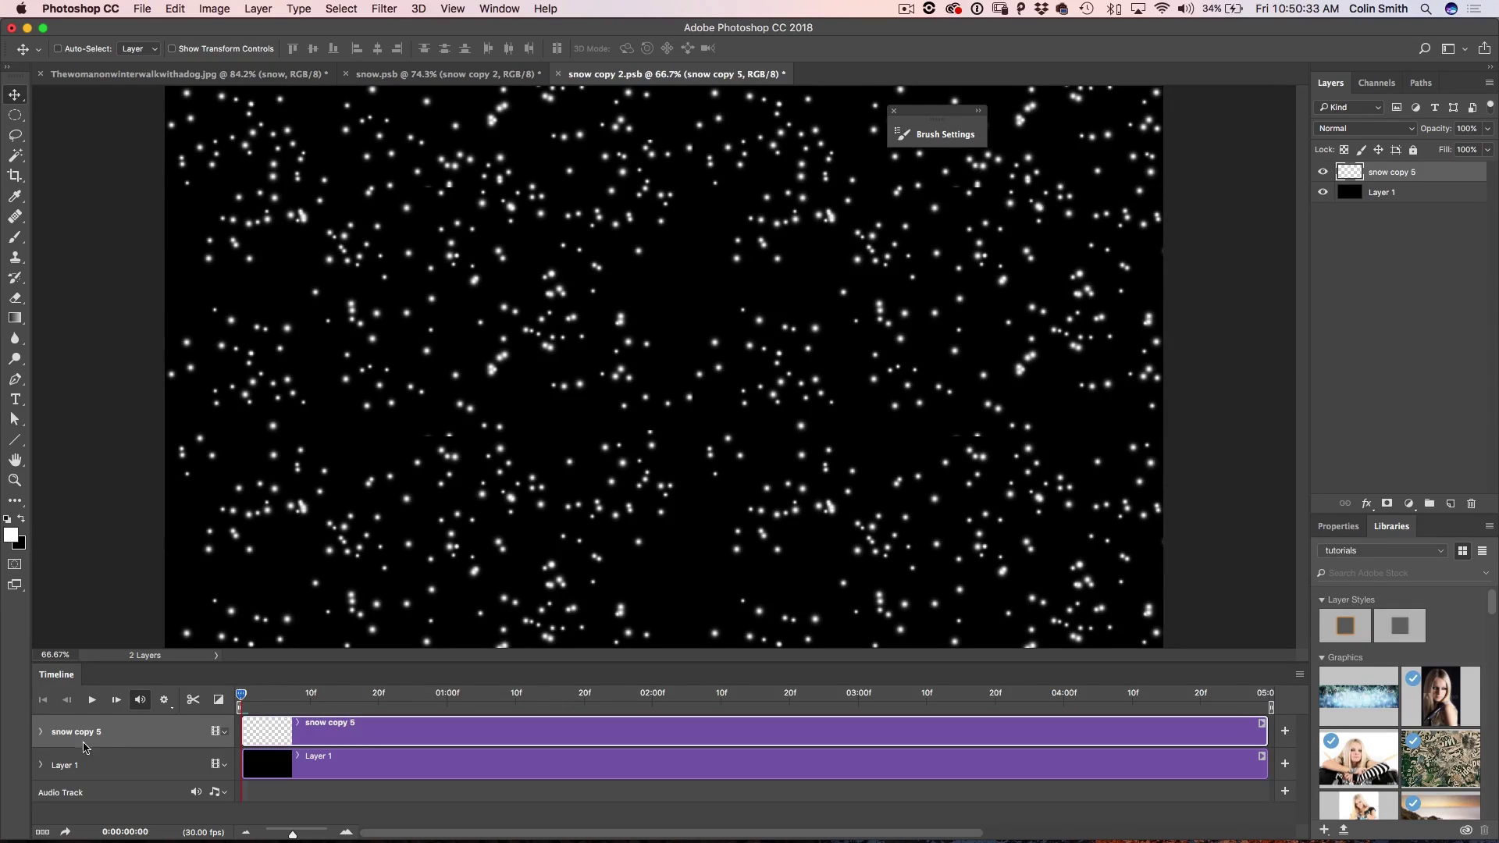
{"action": "left_click", "coordinate": [42, 733]}
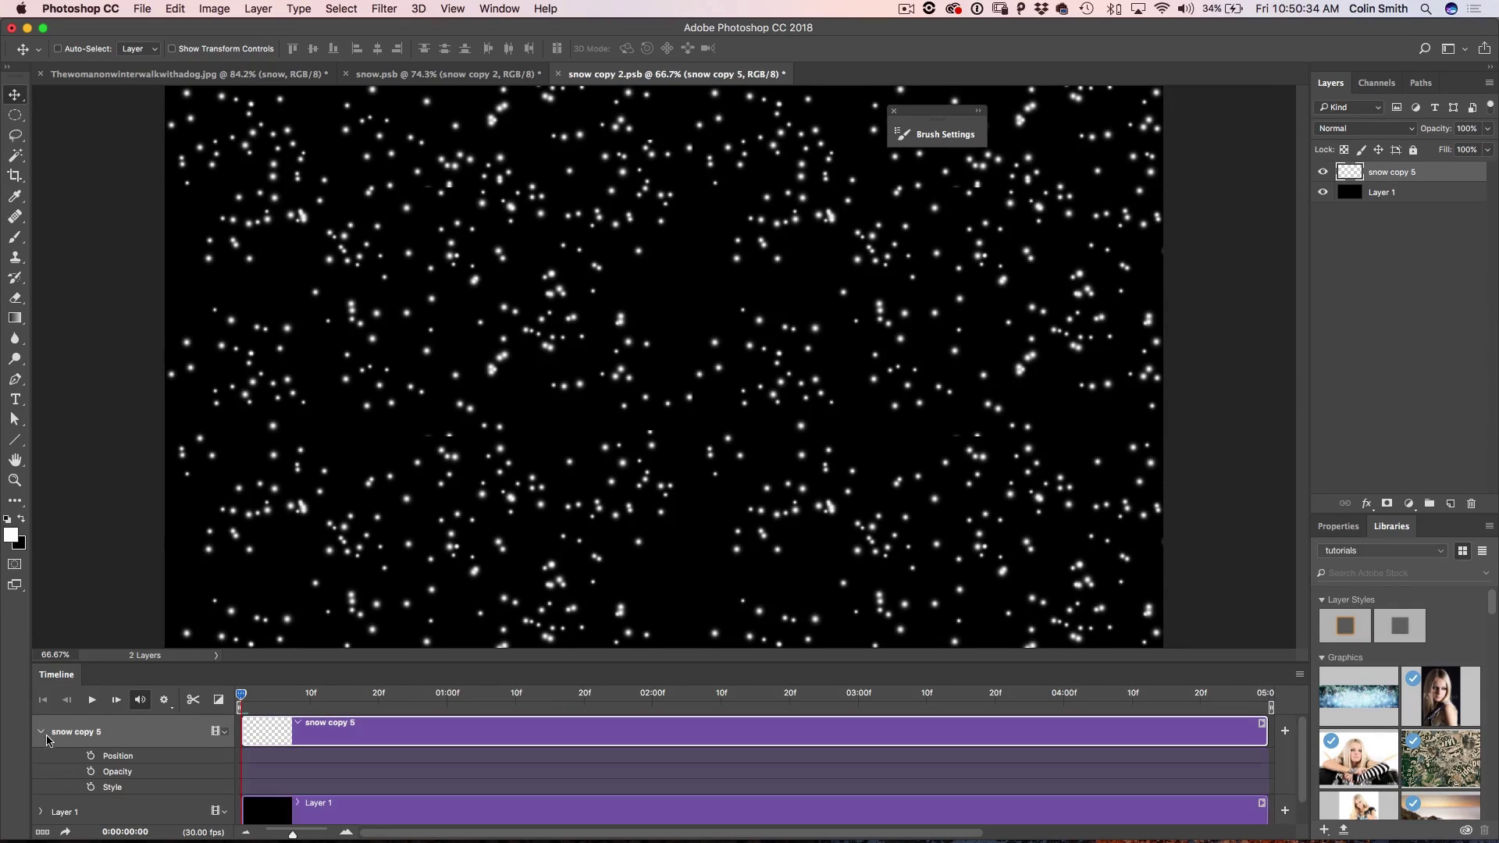
{"action": "left_click", "coordinate": [91, 756]}
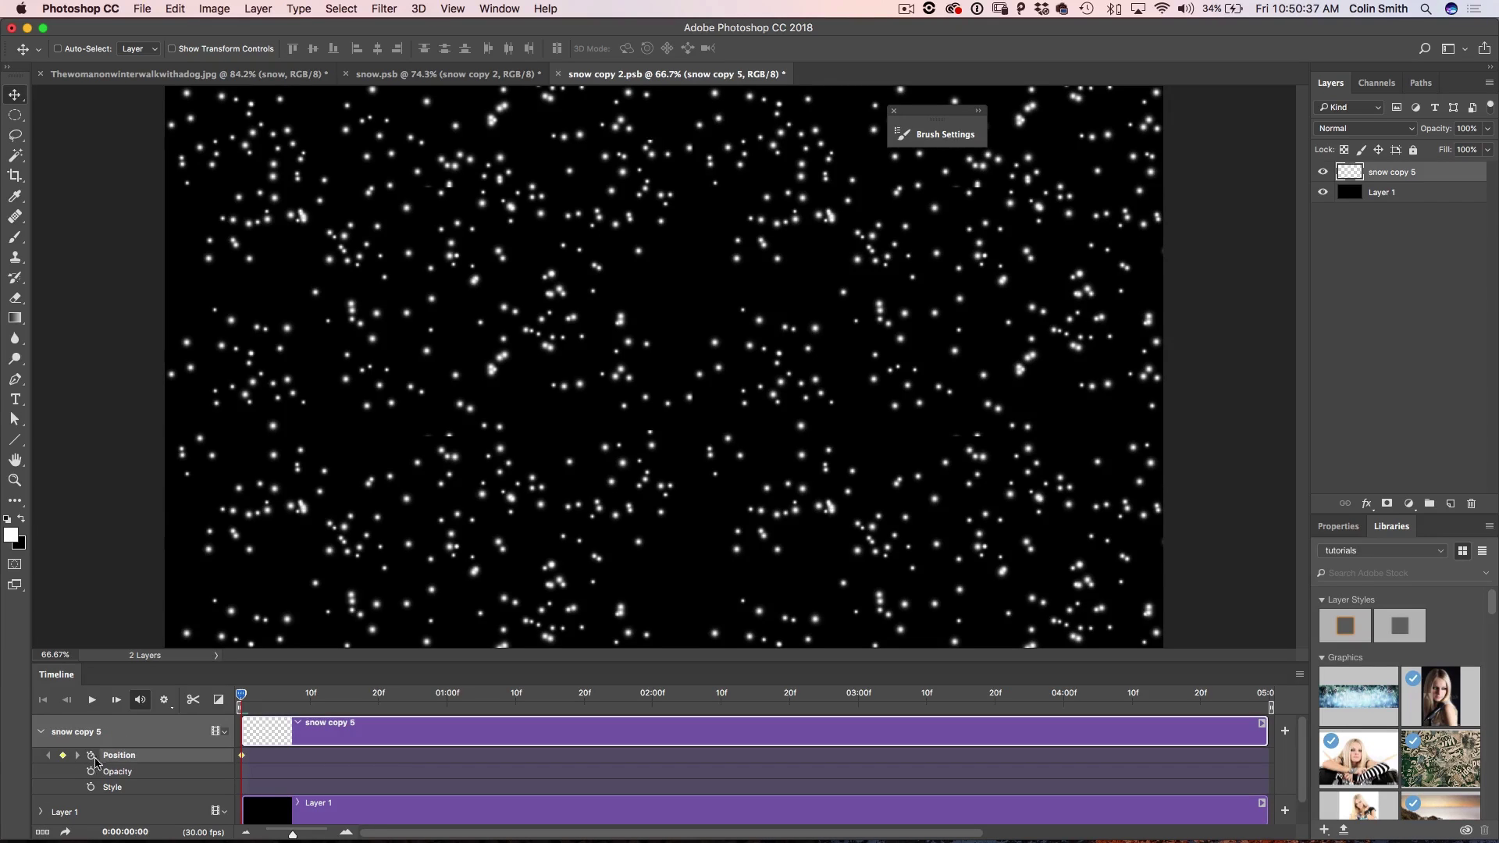
{"action": "left_click_drag", "start_coordinate": [242, 698], "coordinate": [1263, 674]}
{"action": "left_click_drag", "start_coordinate": [1015, 218], "coordinate": [1047, 441]}
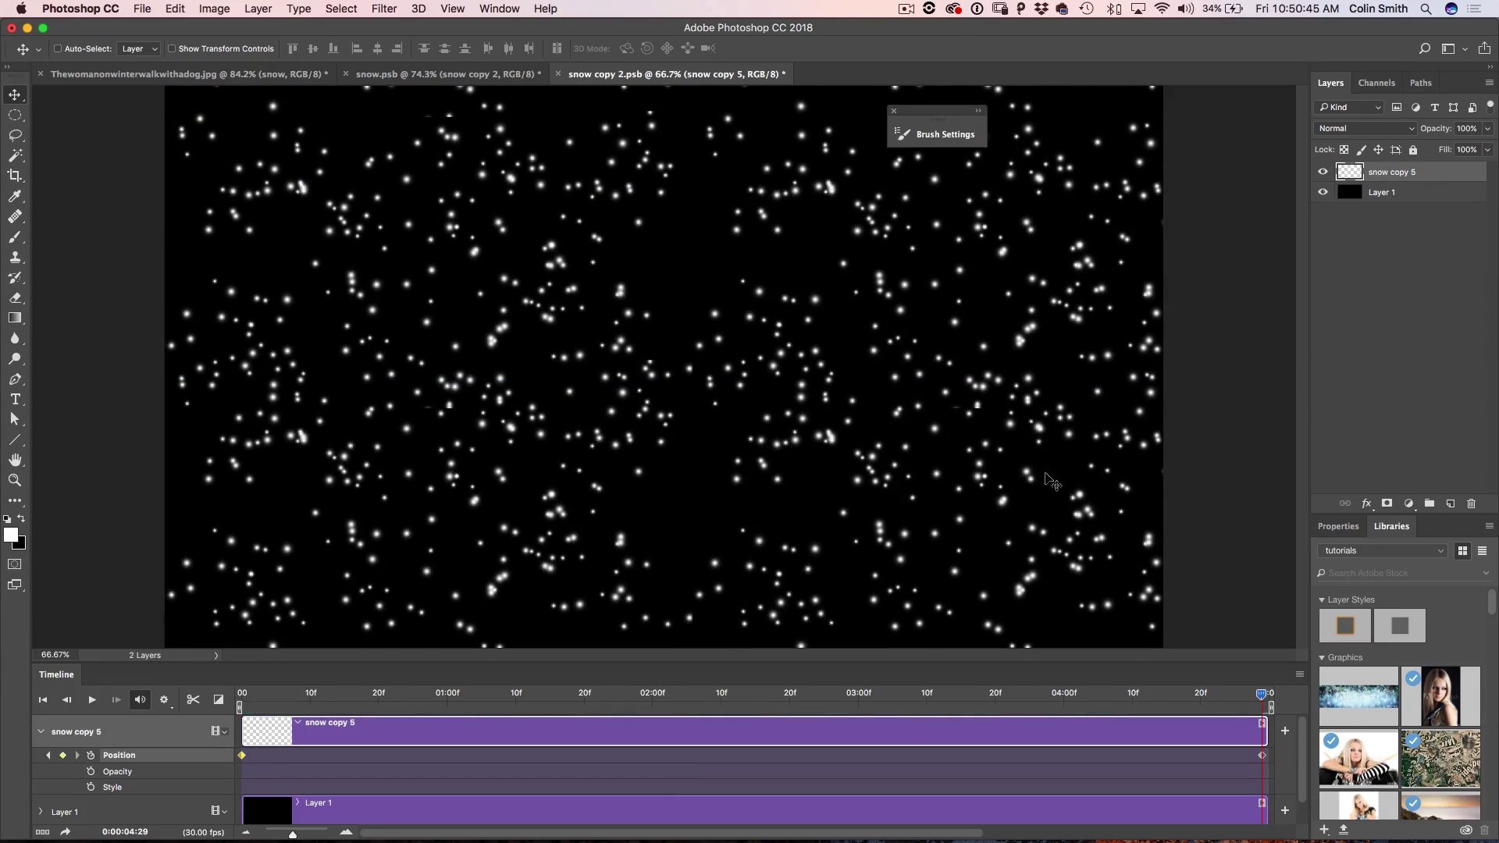
{"action": "mouse_move", "coordinate": [1262, 701]}
{"action": "left_mouse_down"}
{"action": "mouse_move", "coordinate": [248, 706]}
{"action": "mouse_move", "coordinate": [1247, 705]}
{"action": "left_mouse_up"}
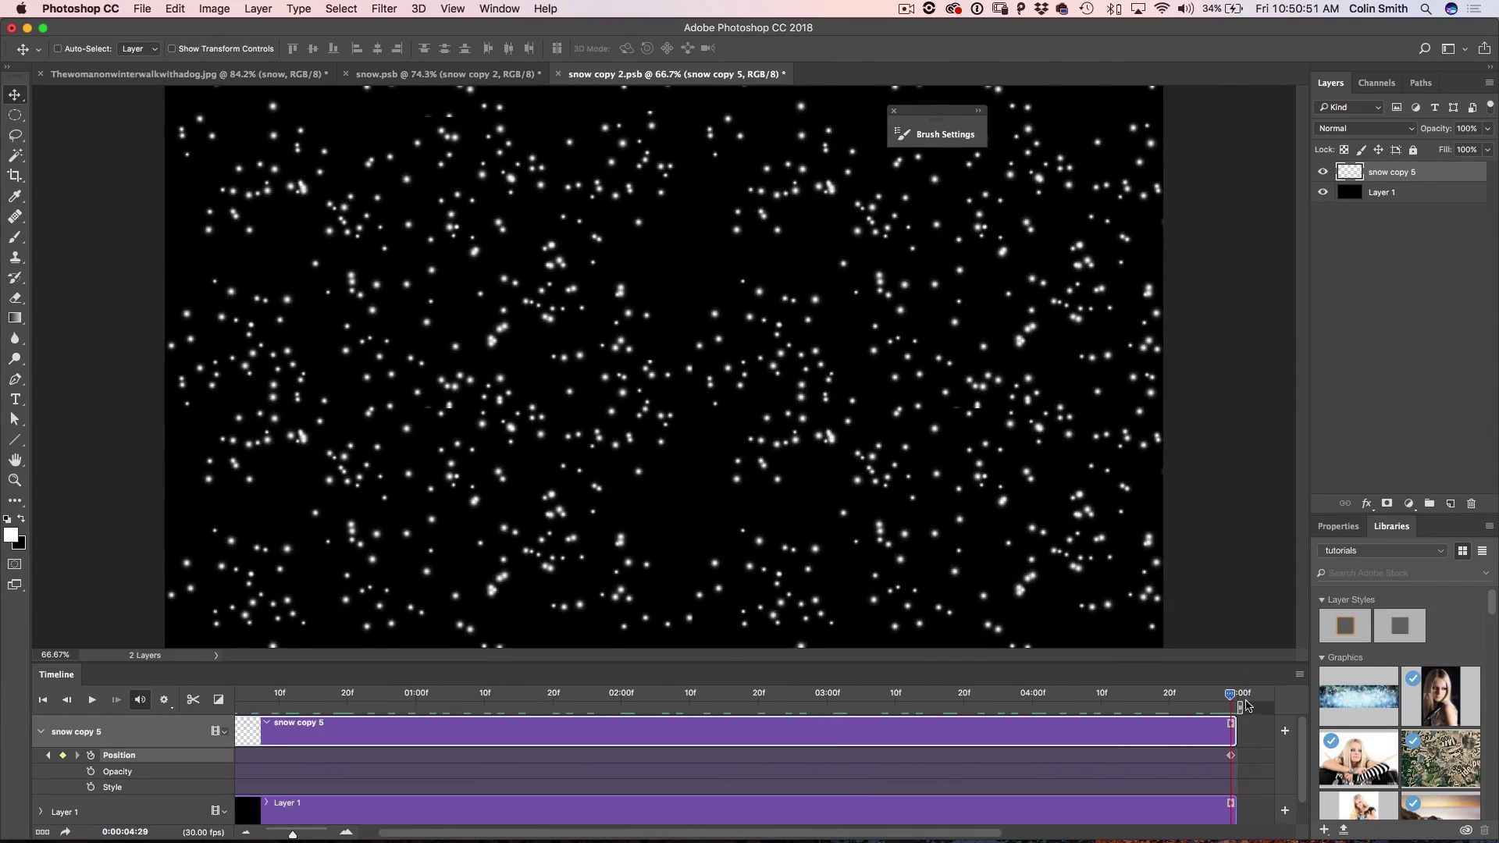
Delete the black background layer from snow copy 2.psb, then close the smart object and save its changes
{"action": "left_click", "coordinate": [1400, 191]}
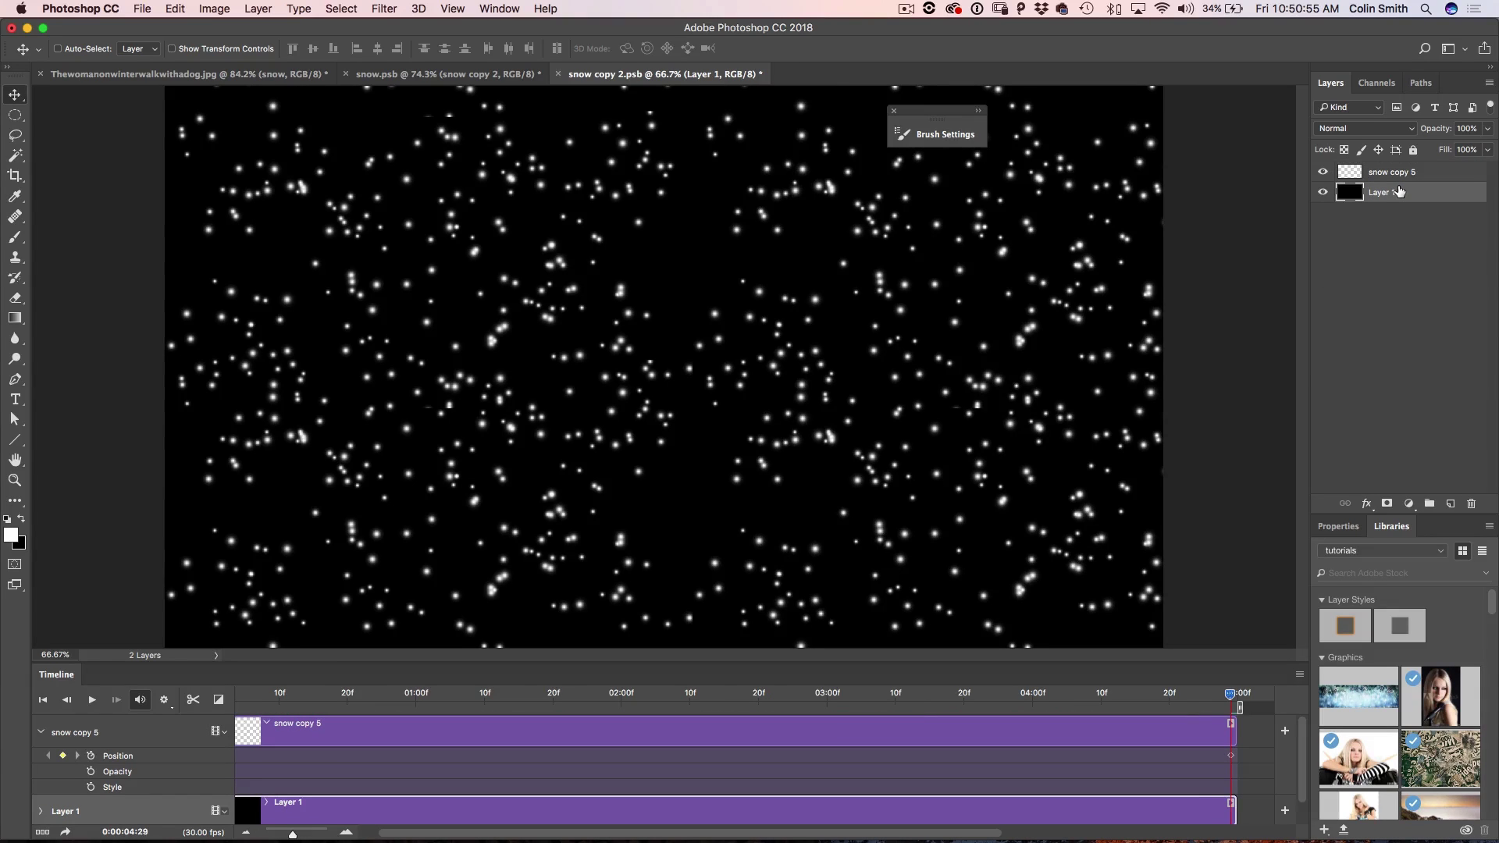
{"action": "key", "text": "Delete"}
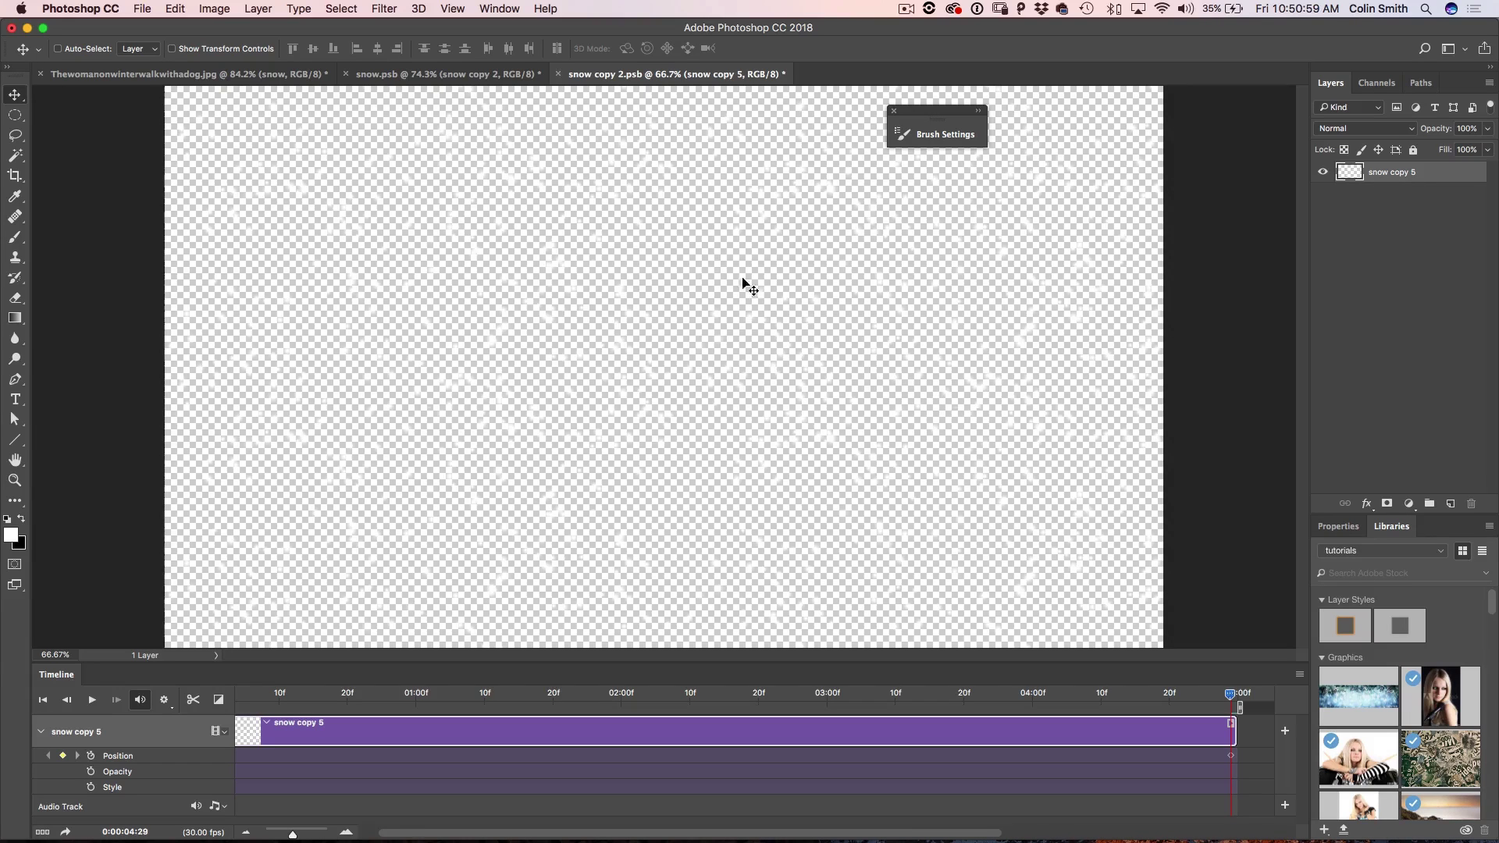
{"action": "key", "text": "super+w"}
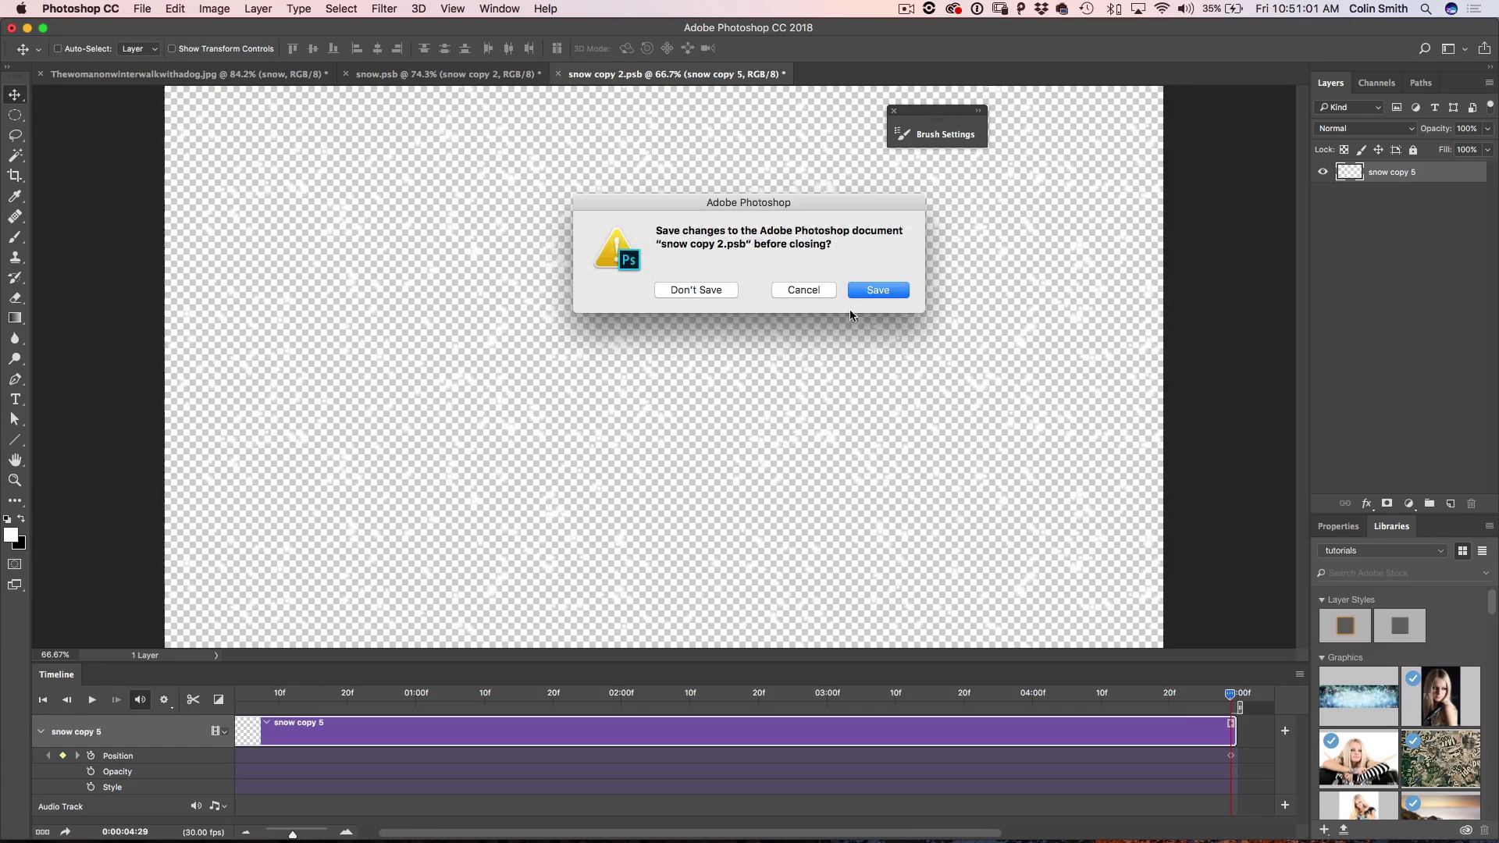
{"action": "left_click", "coordinate": [877, 290]}
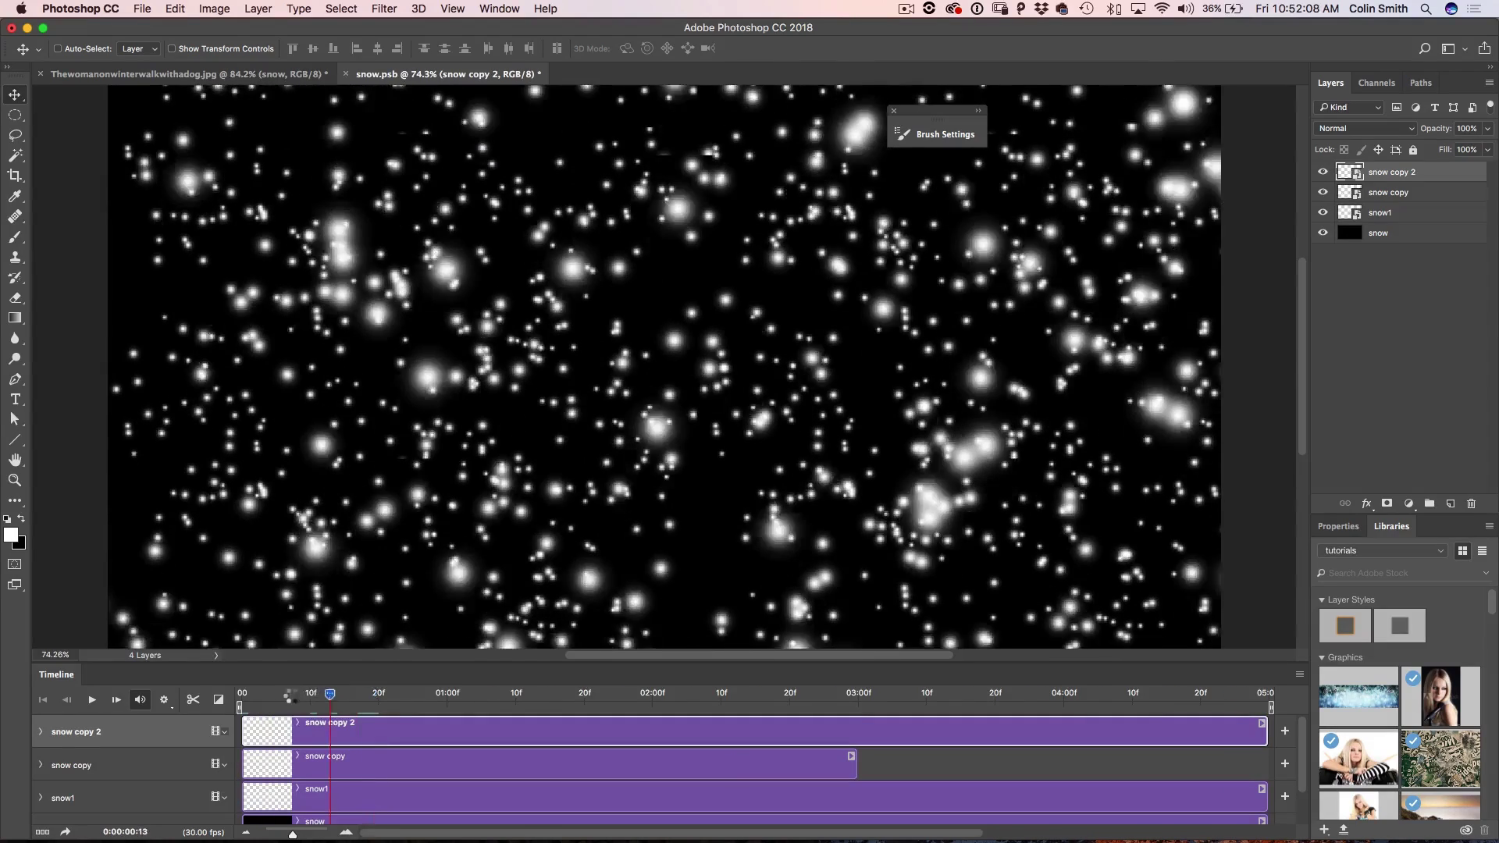
Play back the combined animation of all three snowflake sizes in snow.psb
{"action": "key", "text": "space"}
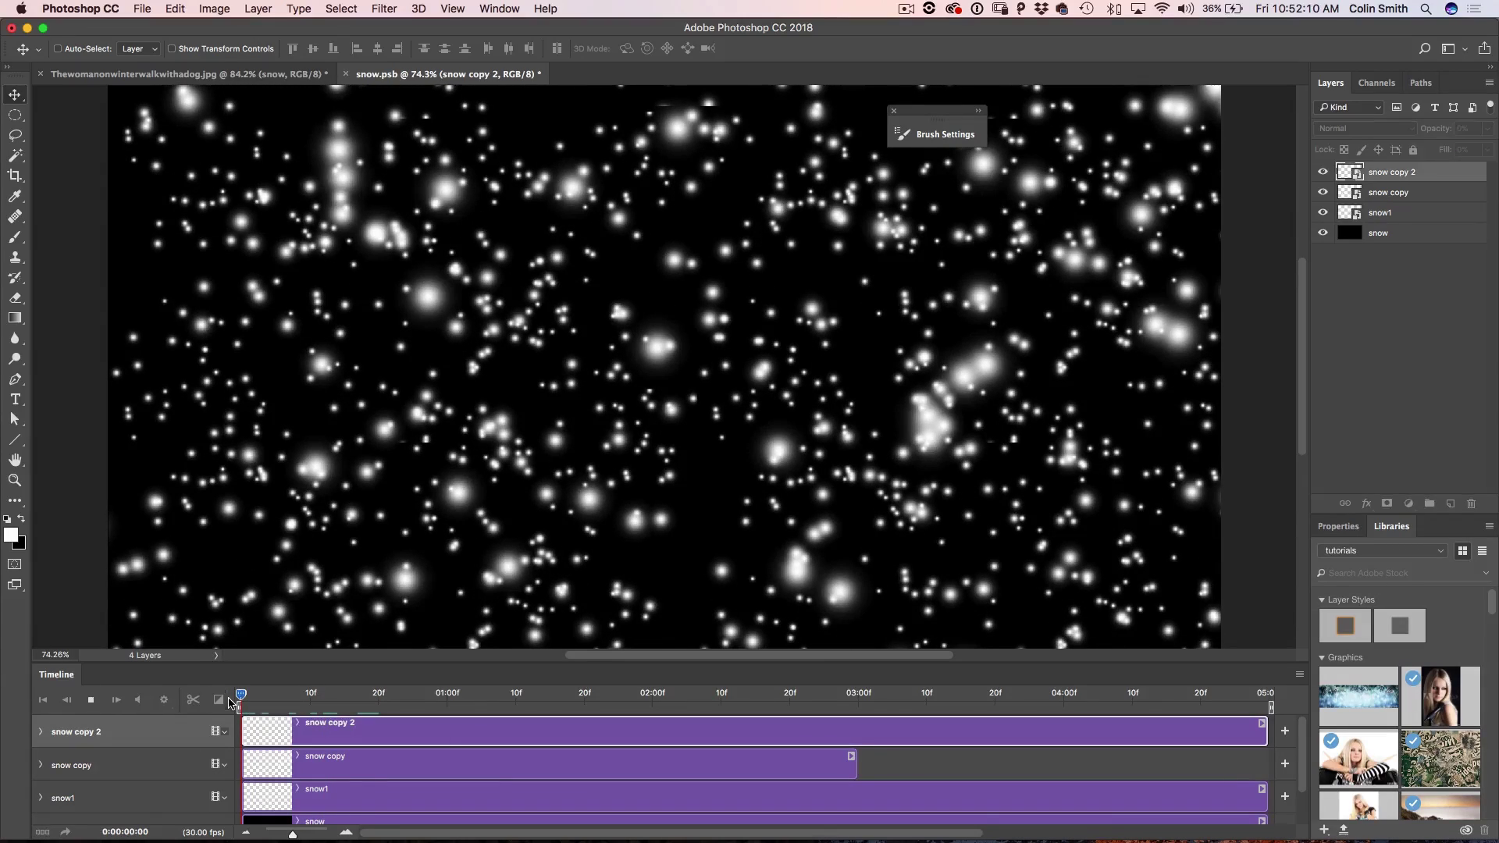
{"action": "key", "text": "space"}
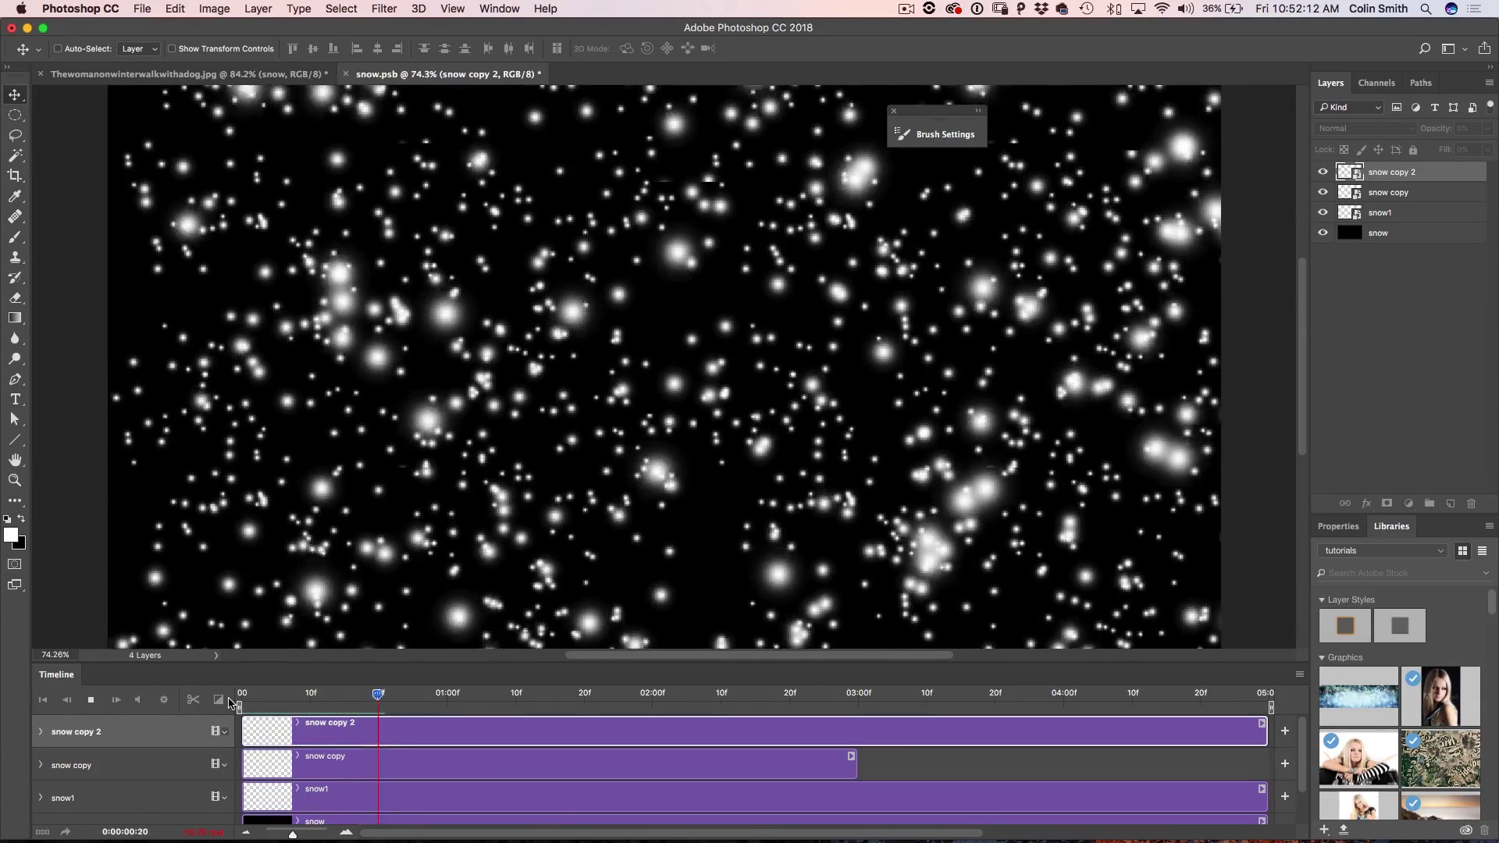